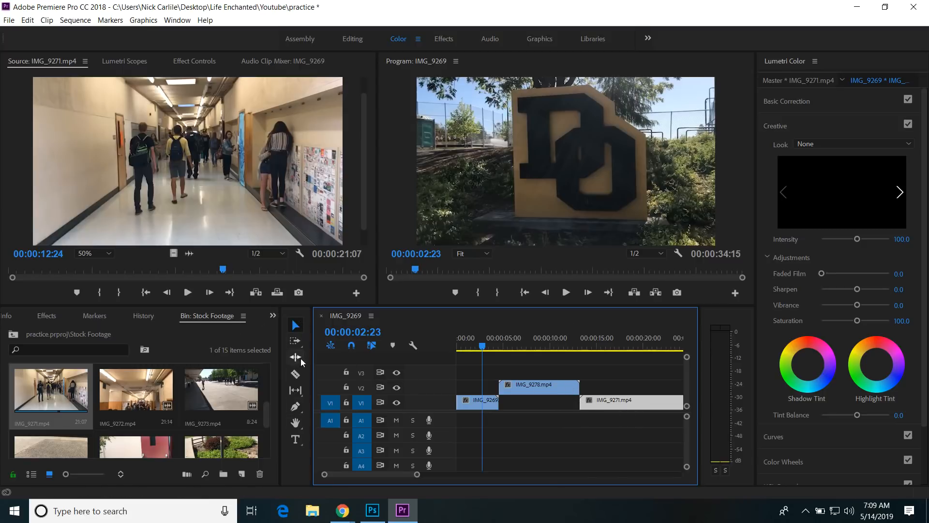
Widen the timeline area by shrinking the project bin beside it.
left_click_drag(310, 327, 244, 370)
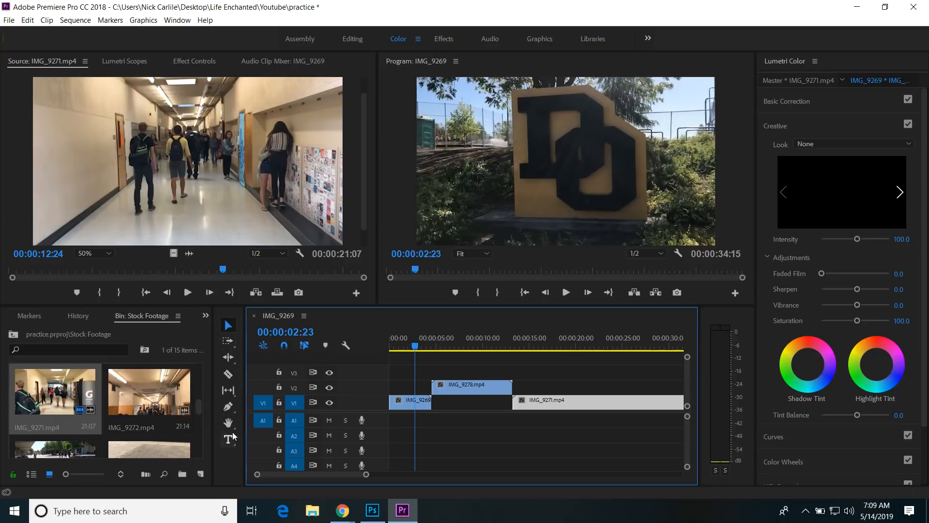
left_click(229, 326)
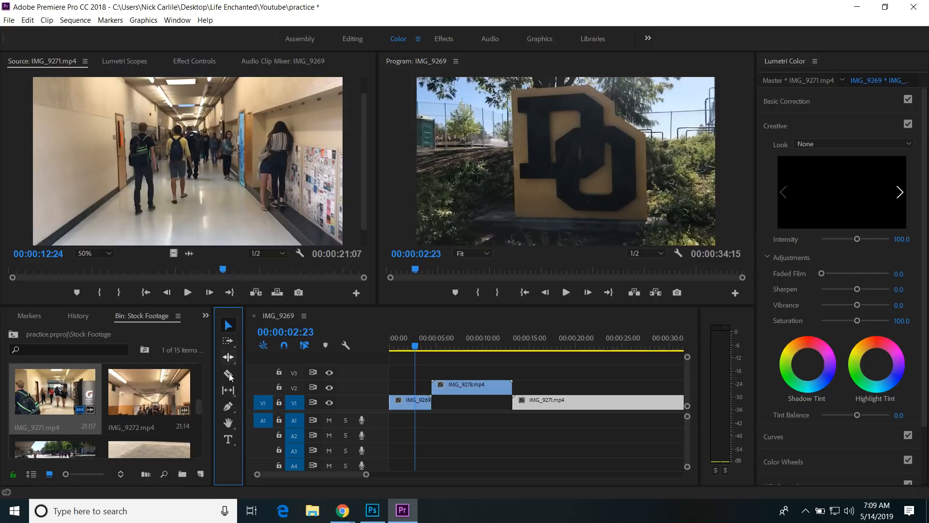
left_click(228, 390)
left_click(230, 329)
Cut the IMG_9278.mp4 clip on V2 into four pieces with the Razor tool and move the second and fourth pieces down to V1.
left_click(228, 378)
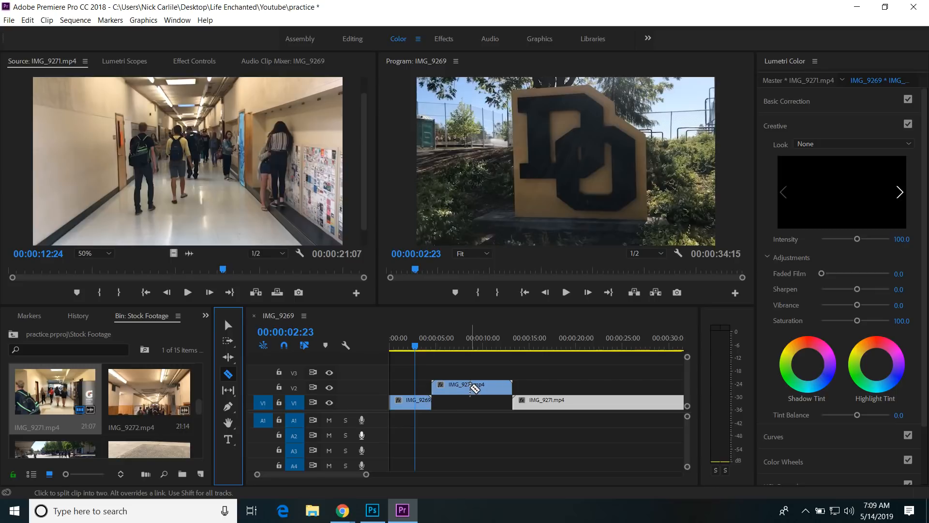
left_click(473, 388)
left_click(492, 387)
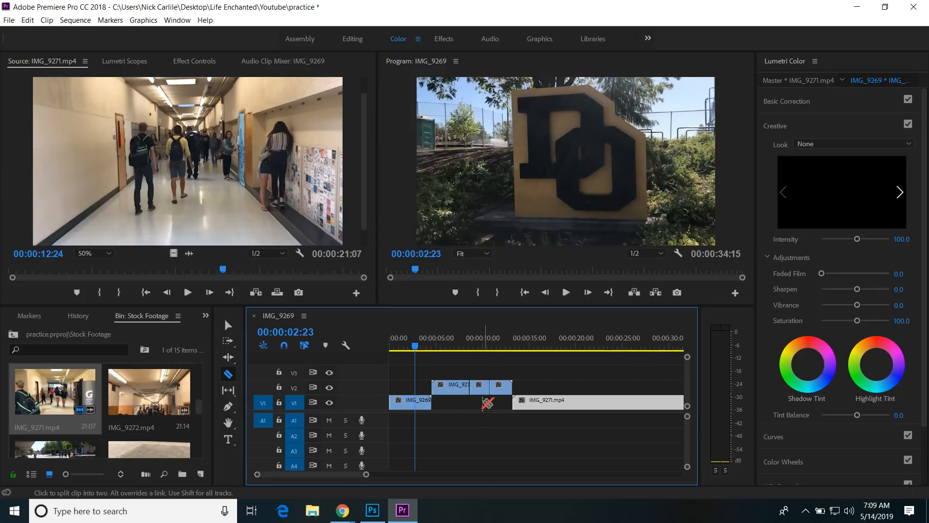
left_click(447, 387)
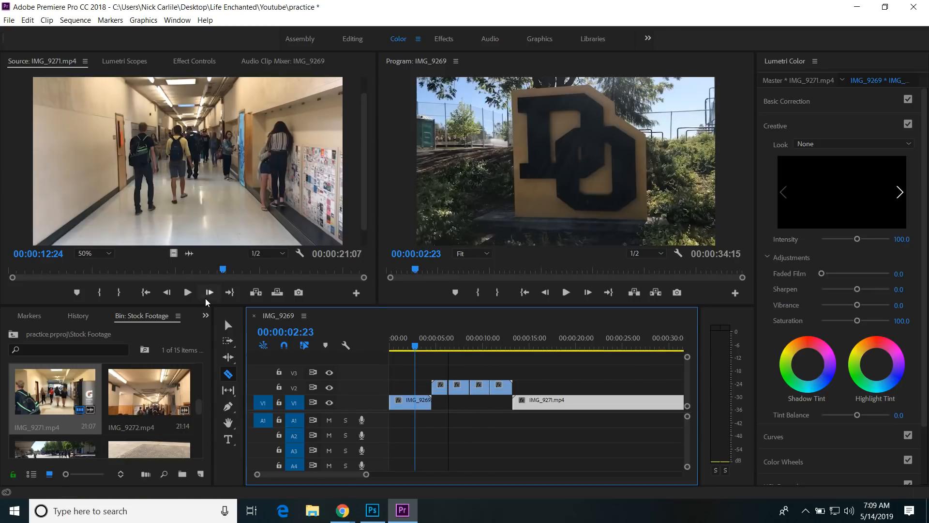
left_click(228, 324)
left_click_drag(458, 386, 507, 405)
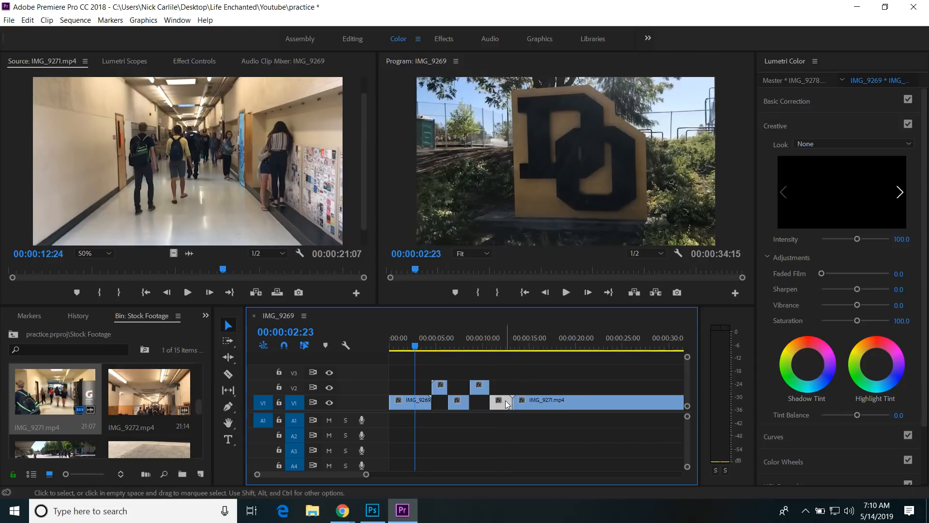
Undo the piece moves and razor cuts made to the IMG_9278.mp4 clip.
key("ctrl+z")
key("ctrl+z")
key("ctrl+z")
key("ctrl+z")
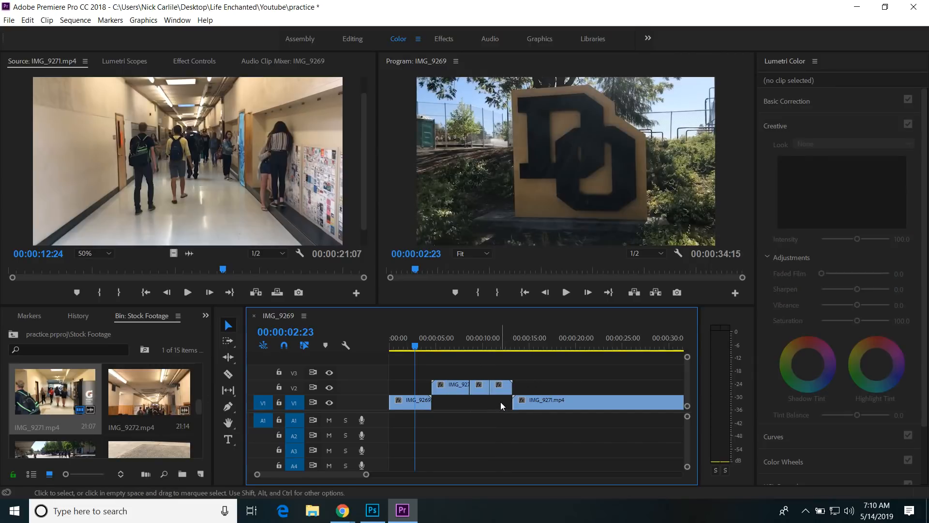
key("ctrl+z")
Activate the Selection tool and widen the project bin slightly.
left_click(233, 327)
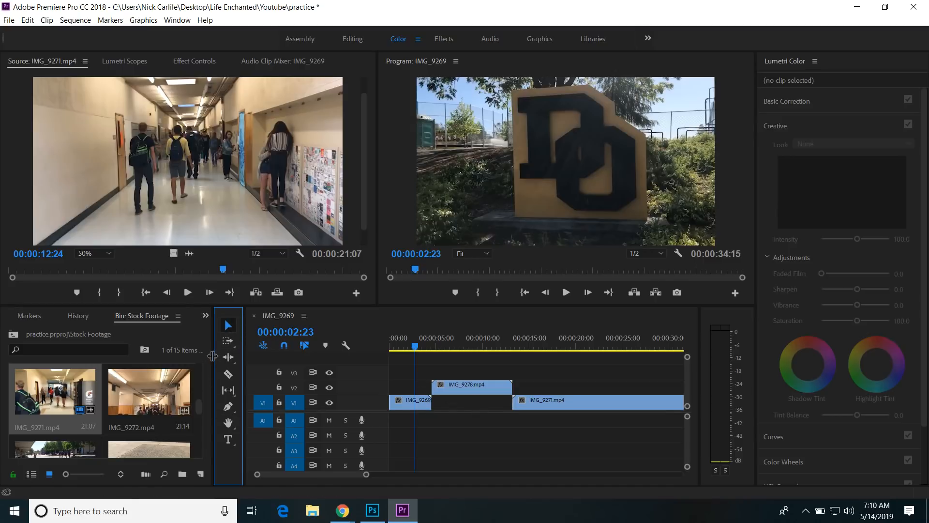
left_click_drag(214, 356, 224, 356)
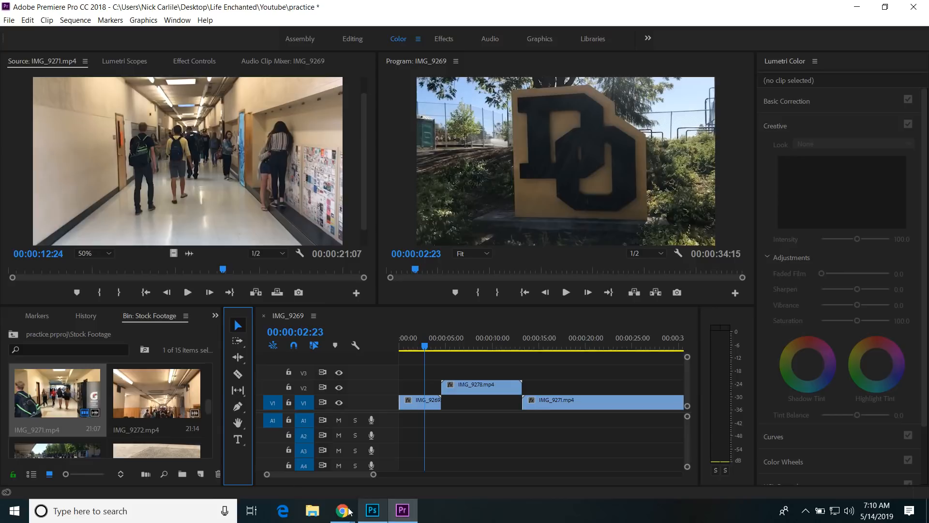
Switch to the Mock Class window in Chrome and open the freemusicarchive.org link attached to the Day 34 post.
mouse_move(349, 516)
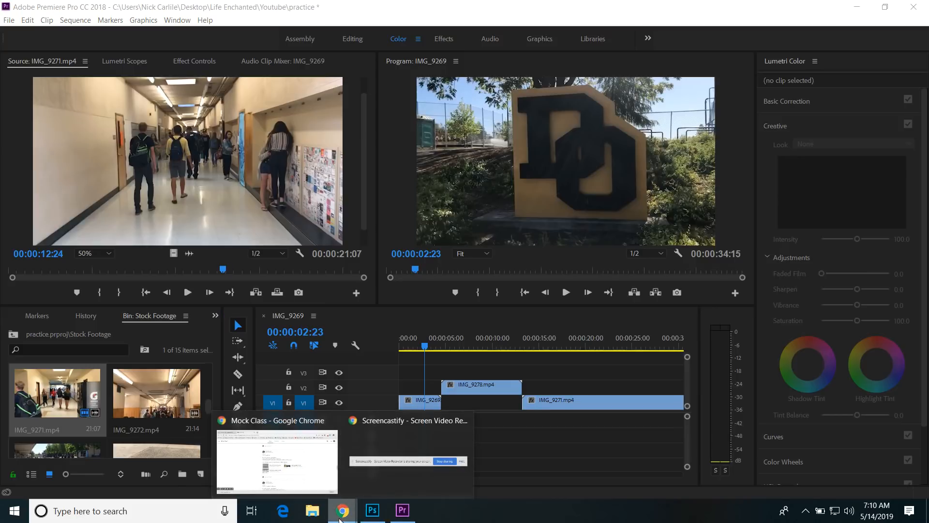
left_click(315, 473)
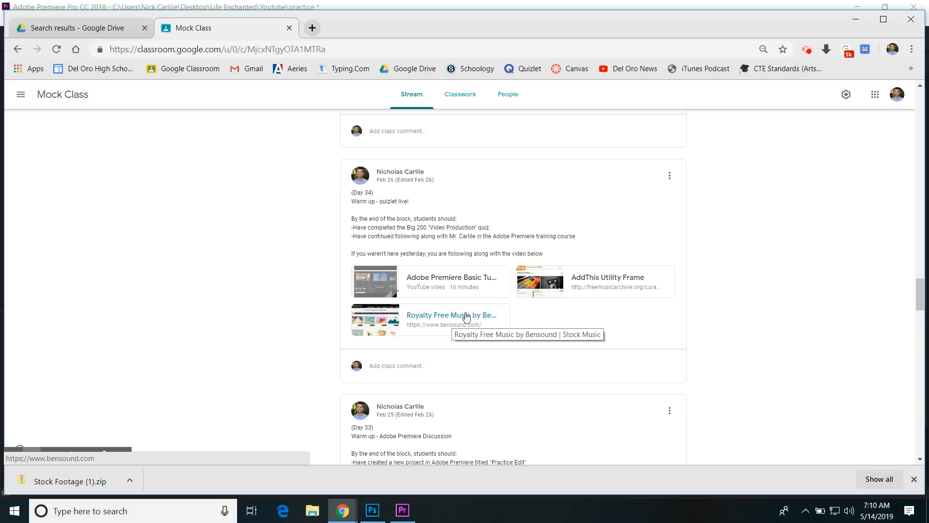
left_click(585, 280)
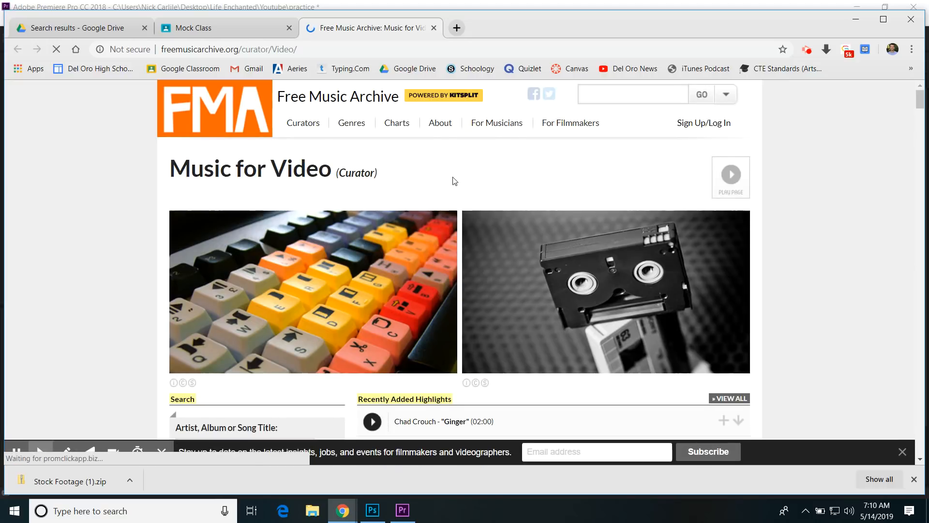
Look over the Music for Video curator page and open the site's Hip-Hop genre.
scroll(425, 157, "down", 3)
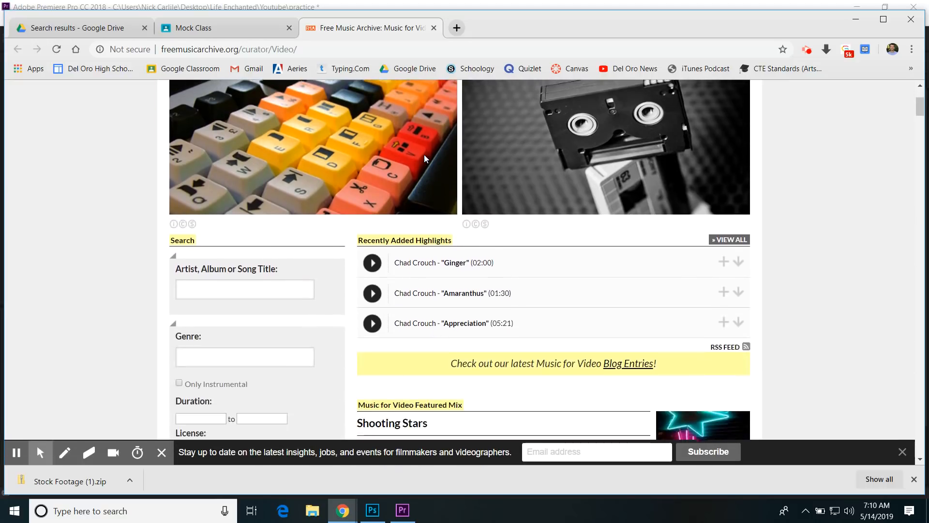
scroll(426, 158, "up", 3)
scroll(423, 334, "down", 5)
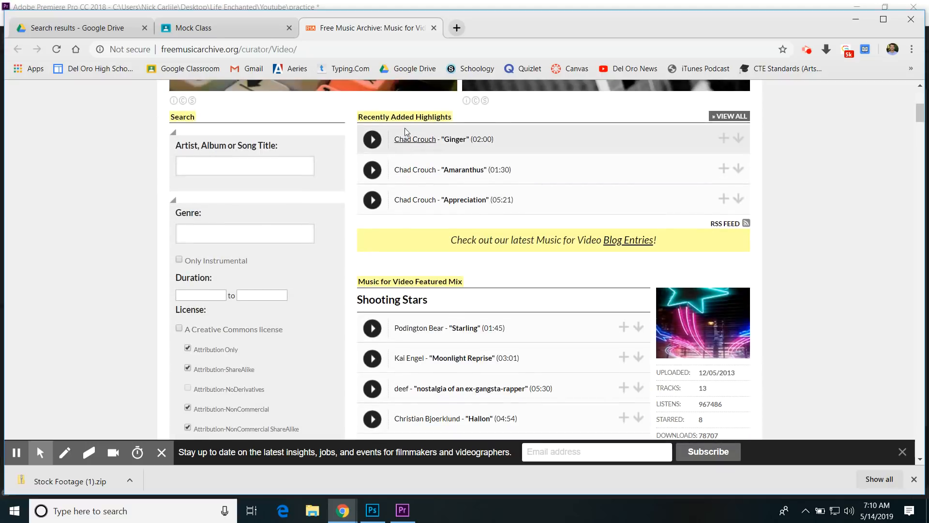
scroll(462, 320, "down", 1)
scroll(463, 349, "down", 8)
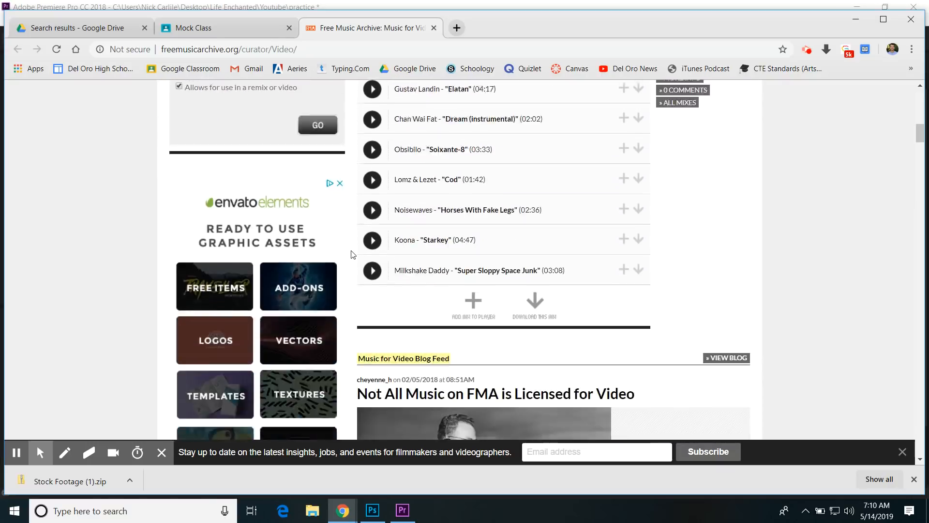
scroll(352, 255, "up", 14)
mouse_move(359, 127)
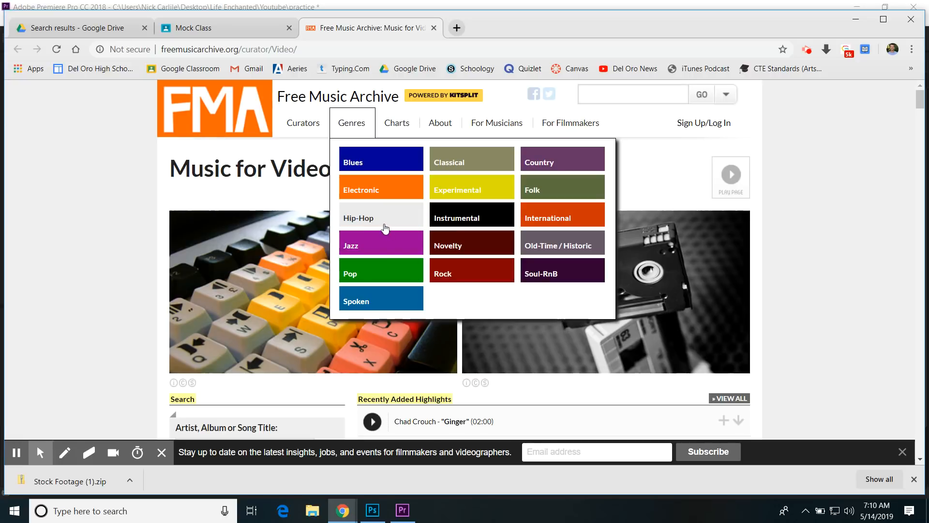
left_click(383, 222)
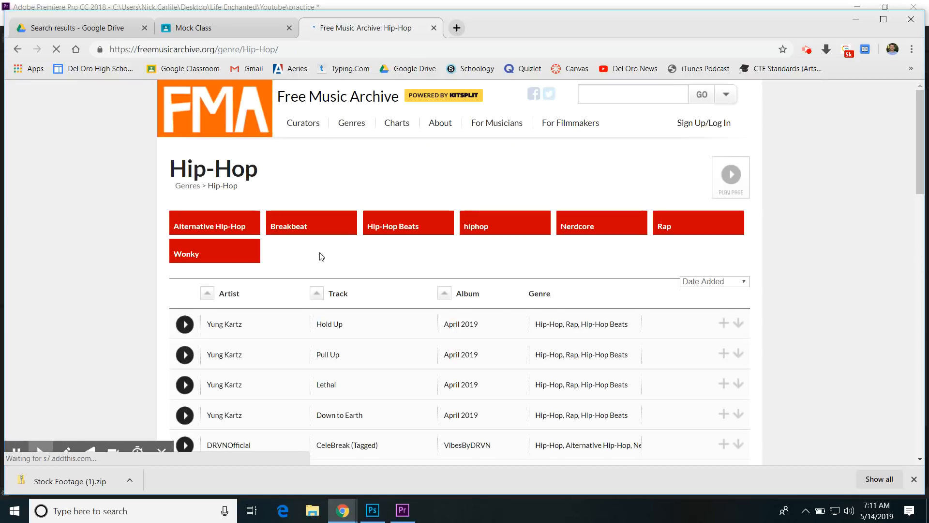
Preview the tracks "Hold Up" and "Pull Up", dismissing the subscription banner and the survey pop-up, and pause playback.
scroll(482, 319, "down", 1)
scroll(481, 320, "down", 1)
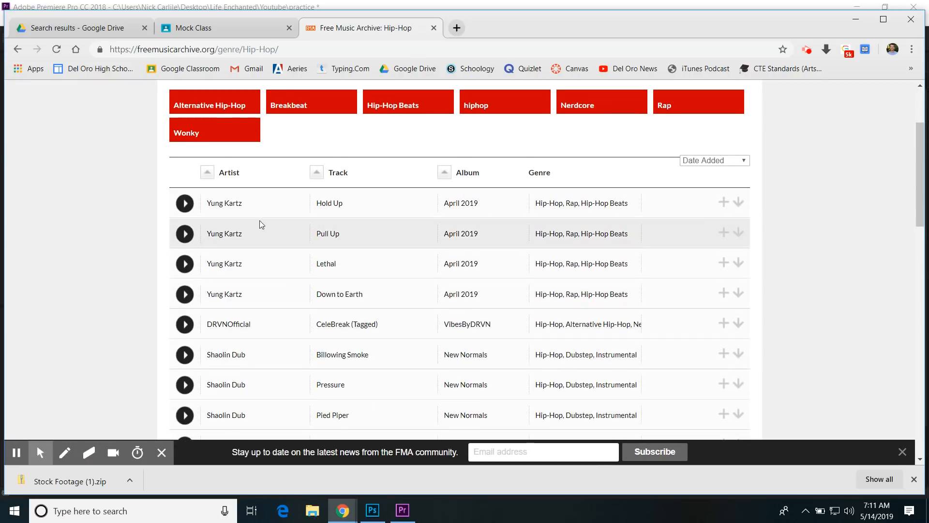
left_click(185, 204)
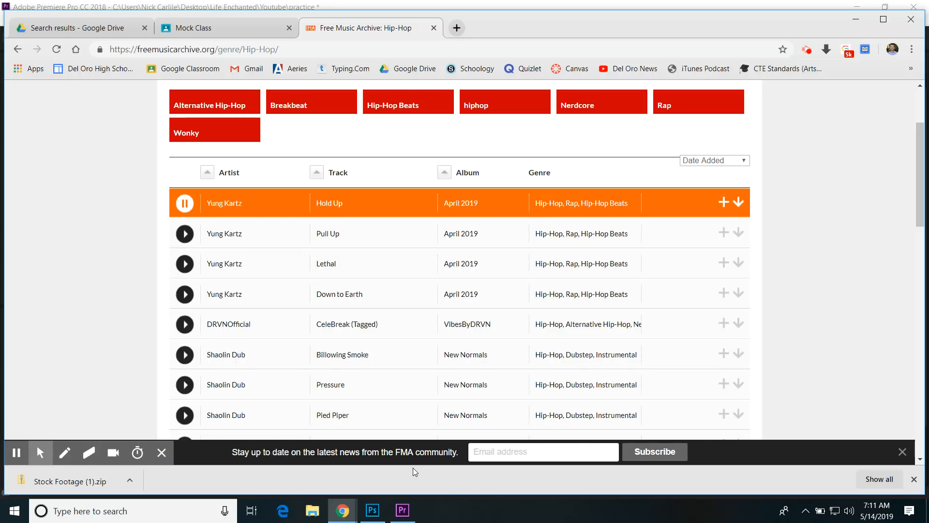
left_click(902, 453)
left_click(185, 236)
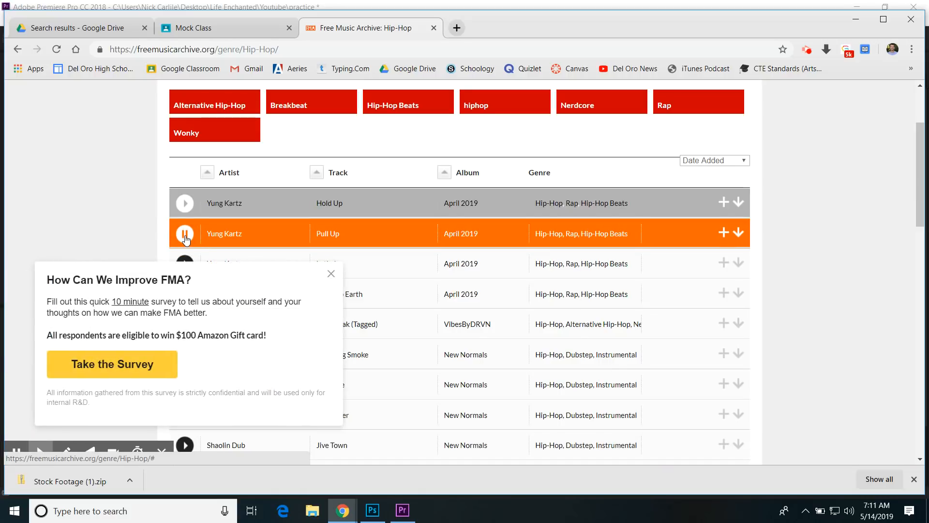
left_click(331, 273)
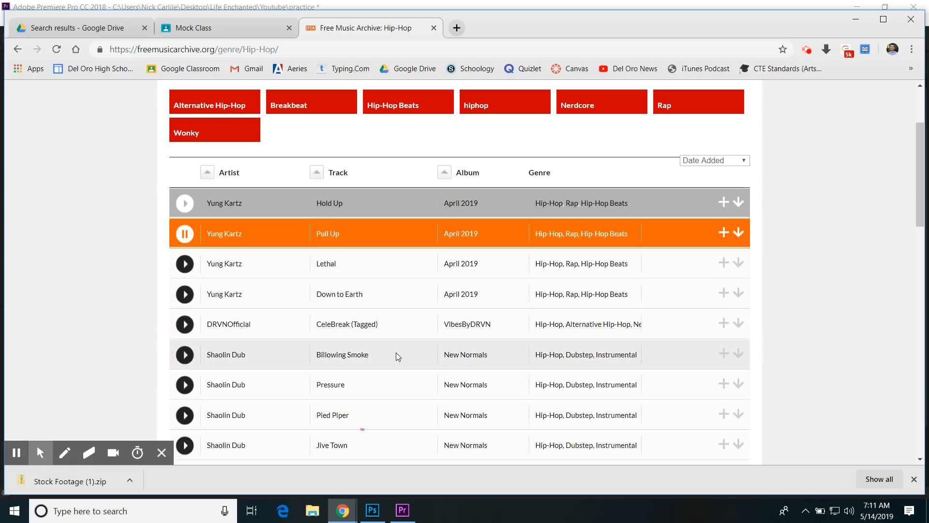
left_click(184, 234)
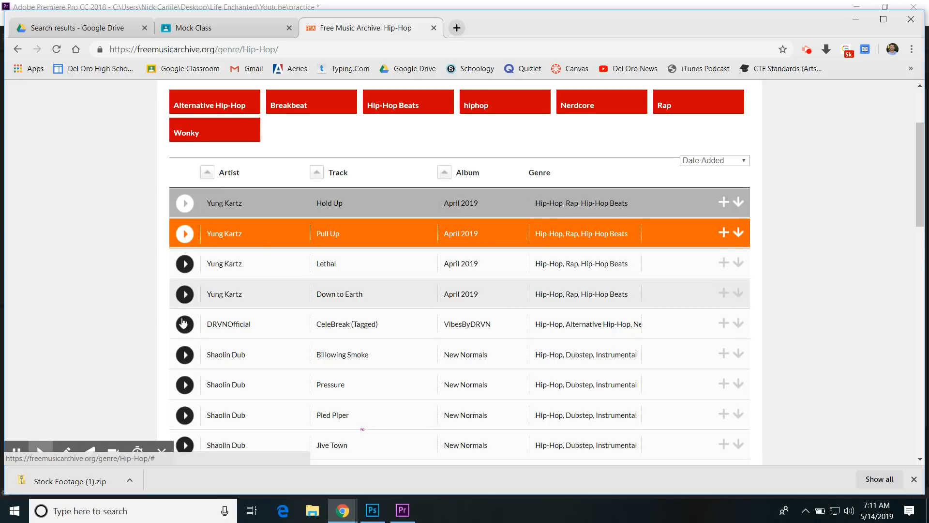
Try to download the track "Pull Up" and reload its download page.
scroll(183, 323, "down", 2)
scroll(290, 339, "up", 5)
scroll(312, 356, "down", 1)
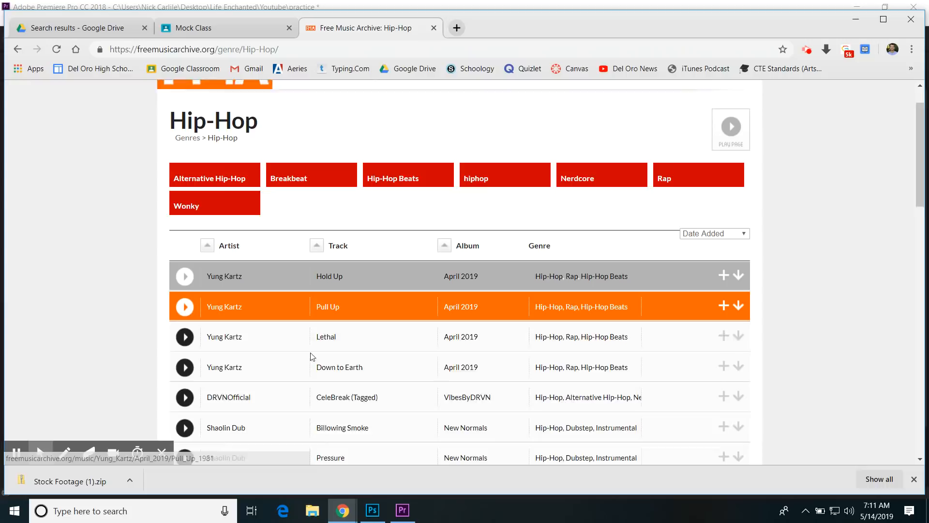
scroll(312, 356, "down", 1)
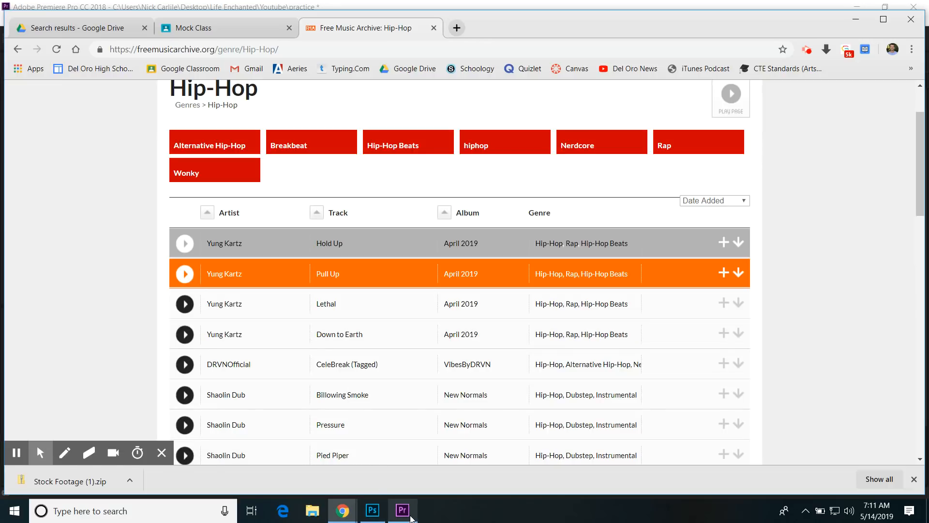
mouse_move(409, 515)
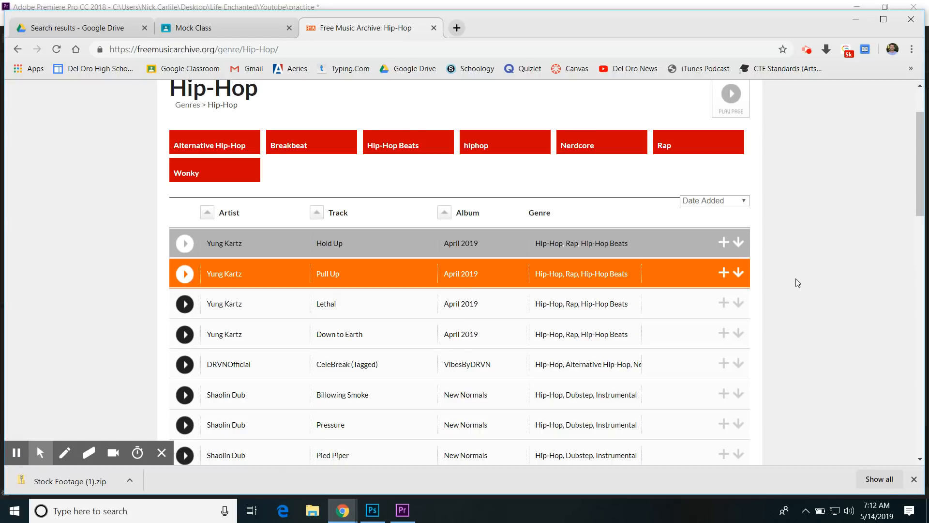
left_click(868, 441)
left_click(737, 272)
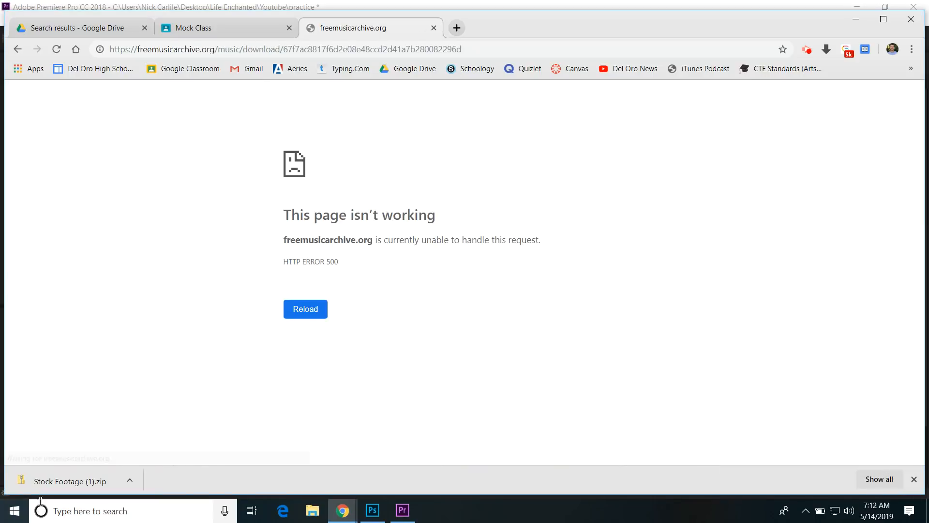
left_click(57, 50)
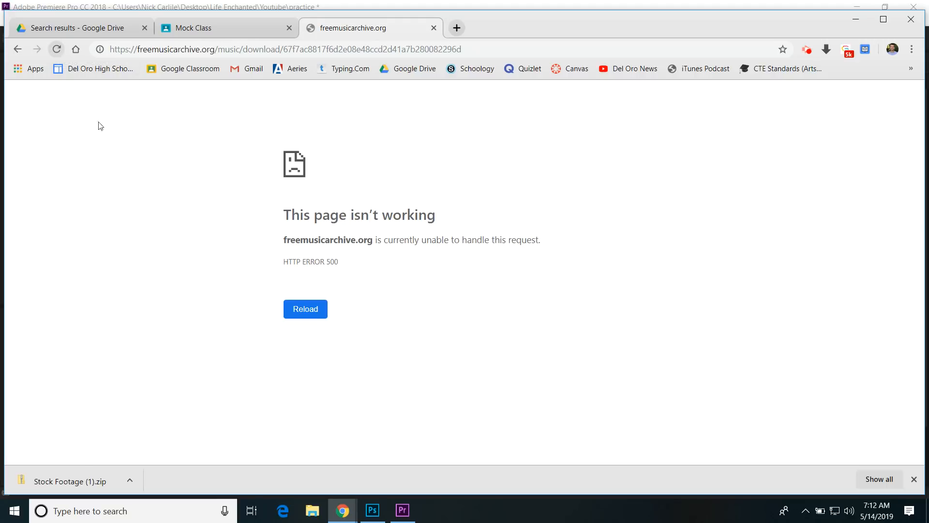
left_click(311, 312)
left_click(310, 313)
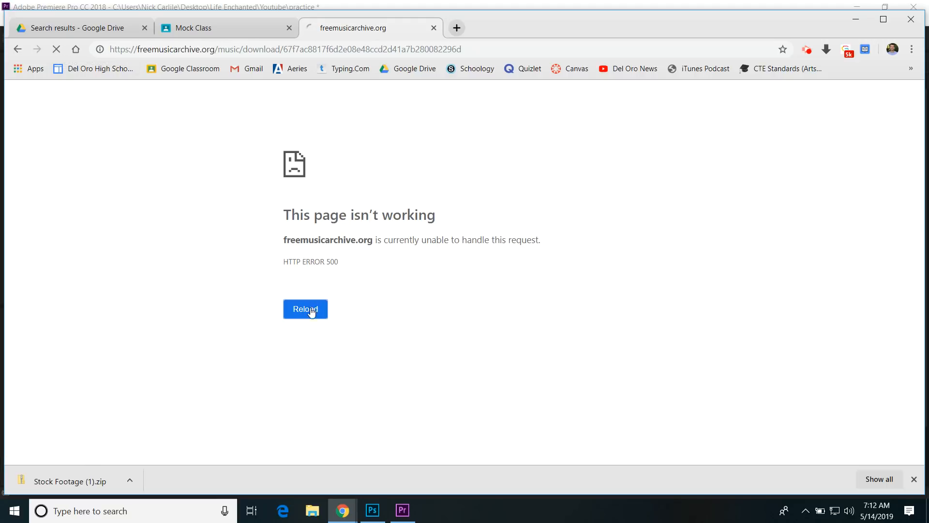
Return to the Hip-Hop track list and try to download "CeleBreak (Tagged)".
left_click(15, 49)
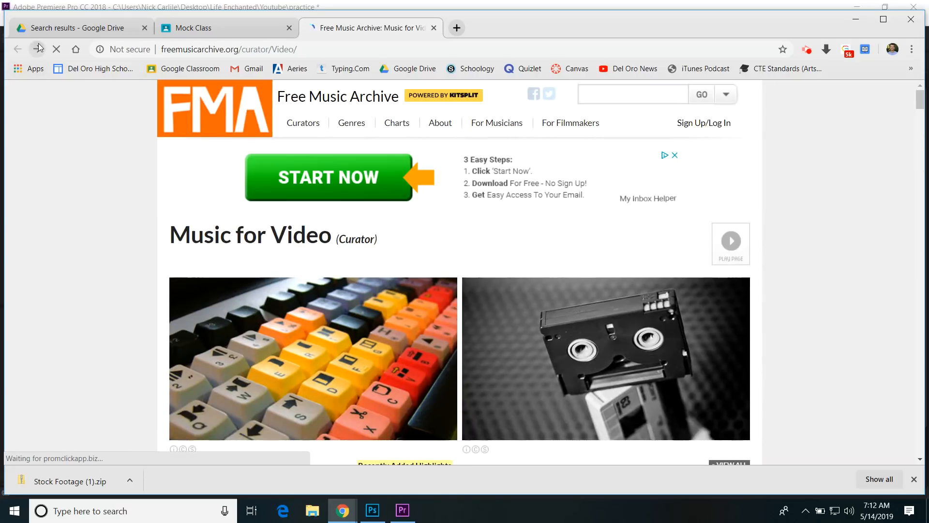
left_click(37, 50)
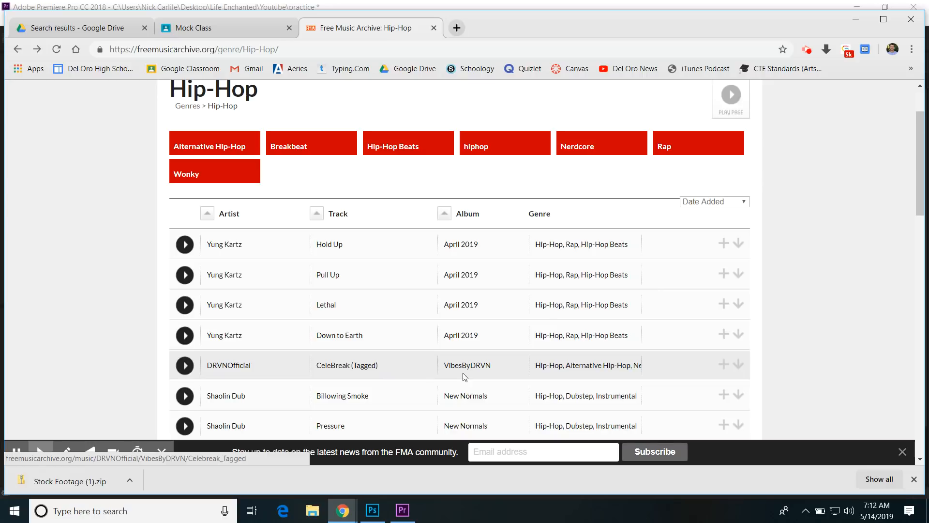
left_click(738, 365)
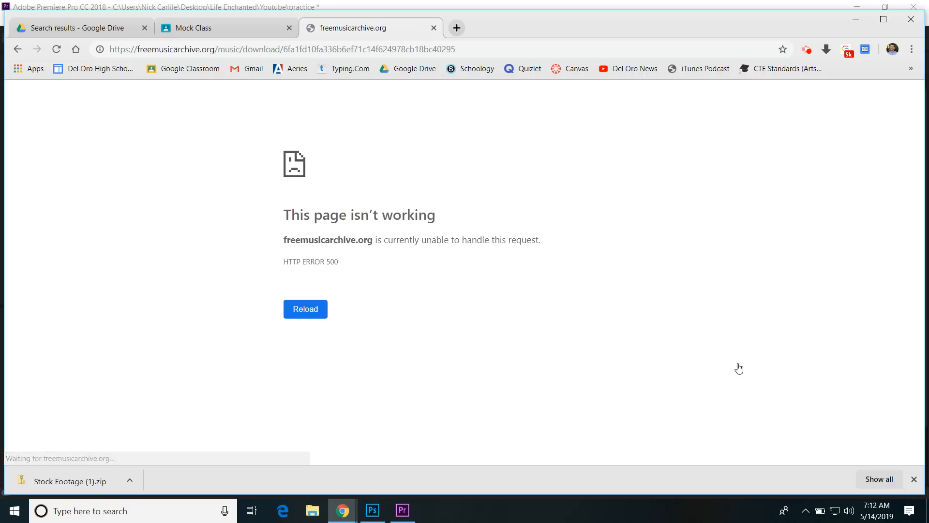
Go back to the Hip-Hop list and try to download "Dusk Cathedral", the last track on the page.
left_click(18, 49)
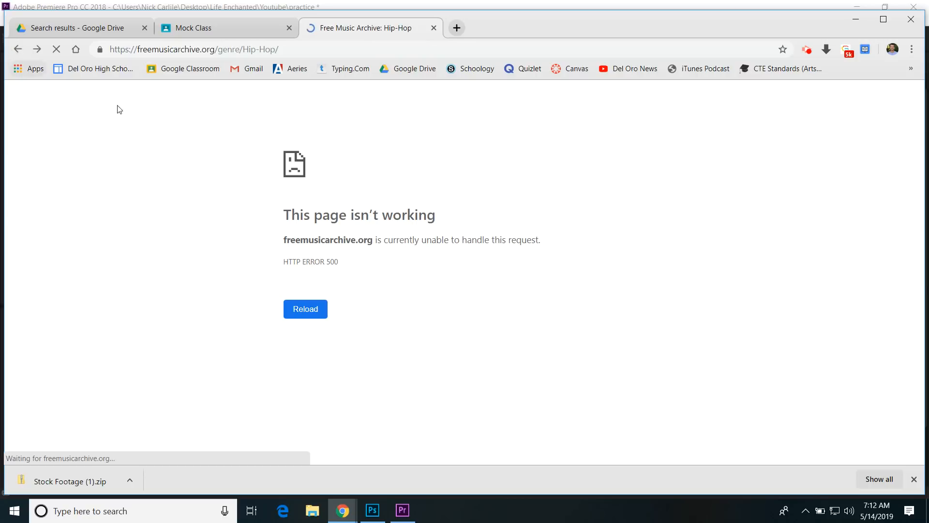
scroll(653, 332, "down", 13)
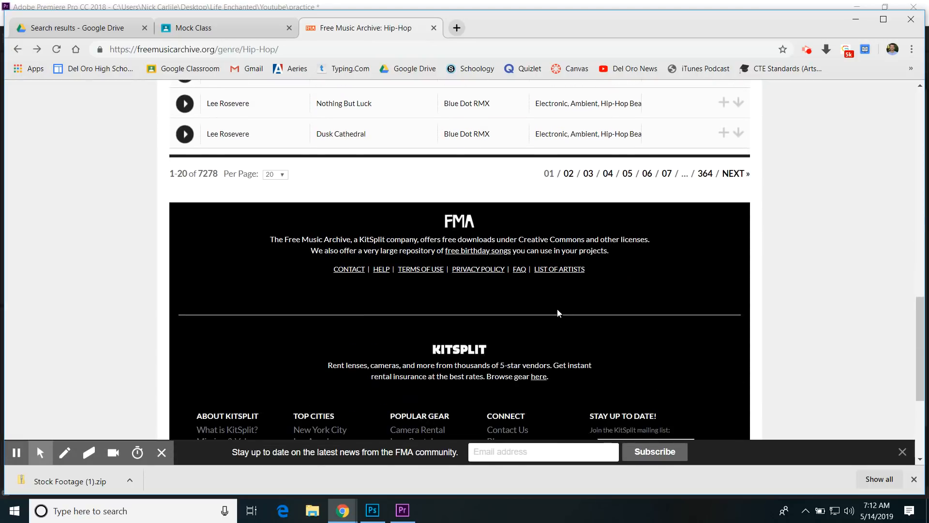
scroll(556, 310, "up", 3)
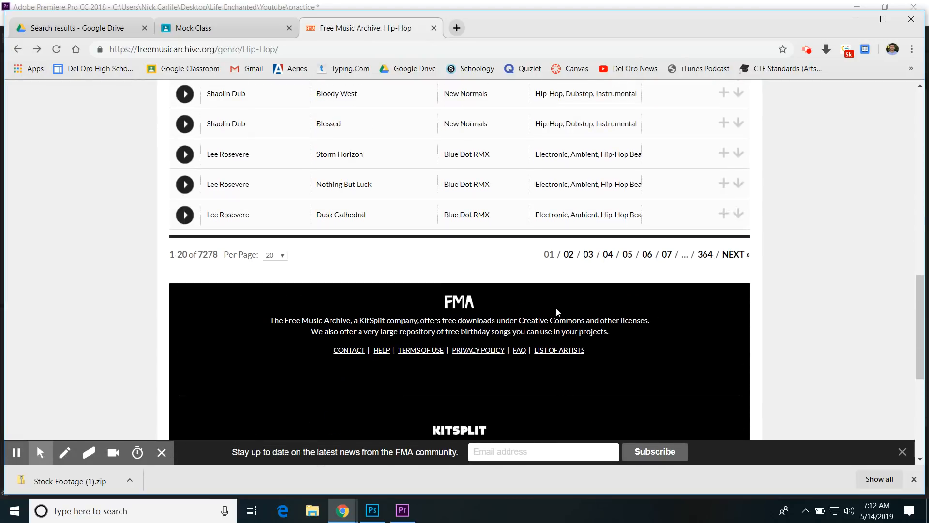
left_click(737, 214)
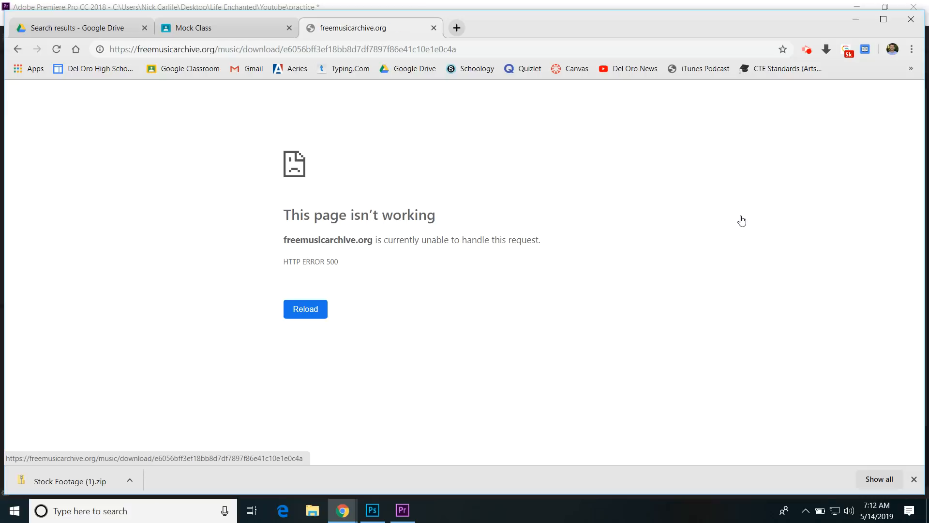
Close the failed download page, open the Bensound site from the class post, and preview the track "Summer".
left_click(434, 28)
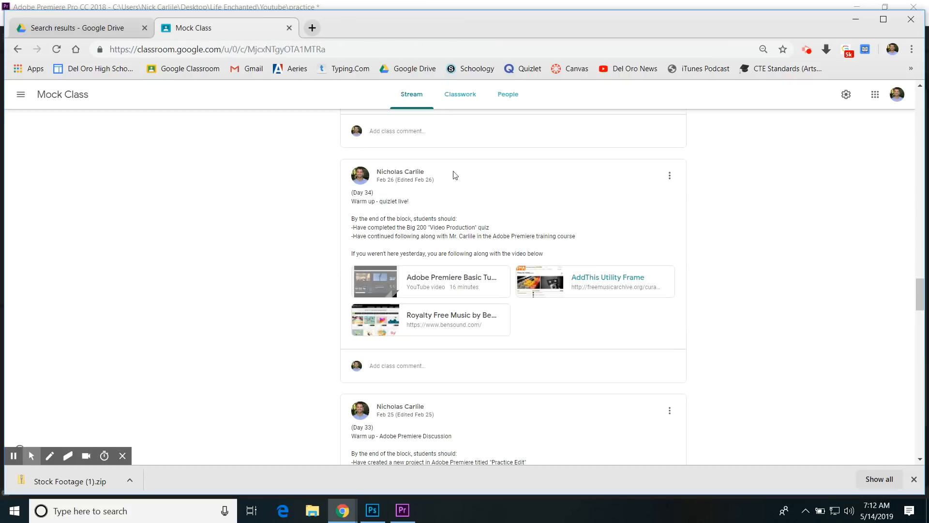
left_click(459, 318)
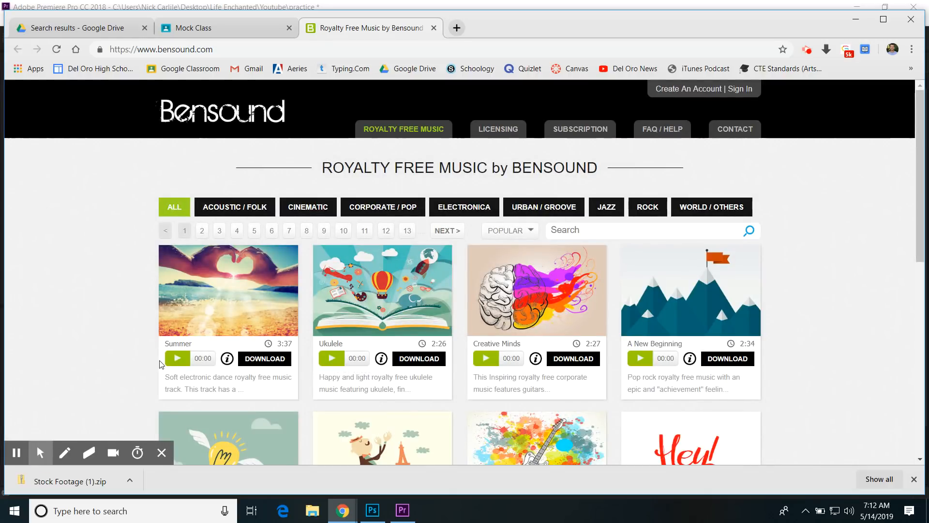
left_click(173, 361)
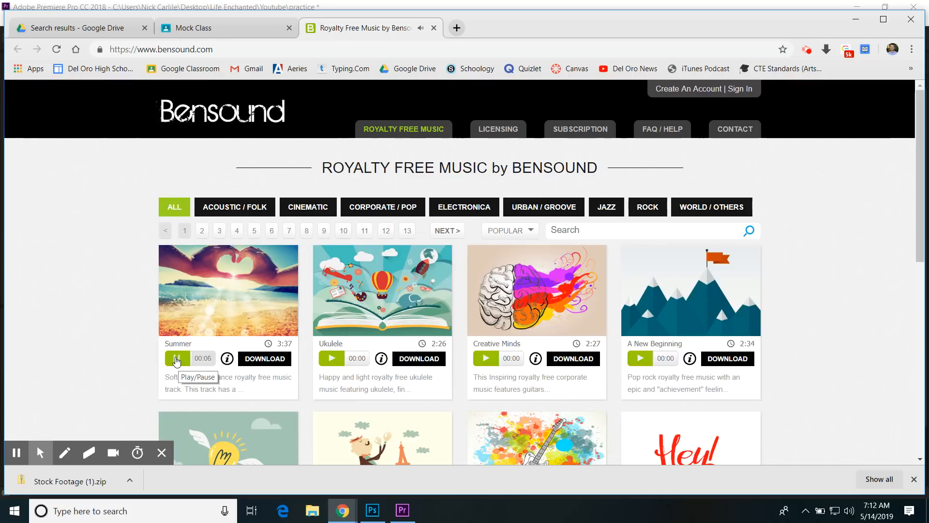
left_click(176, 360)
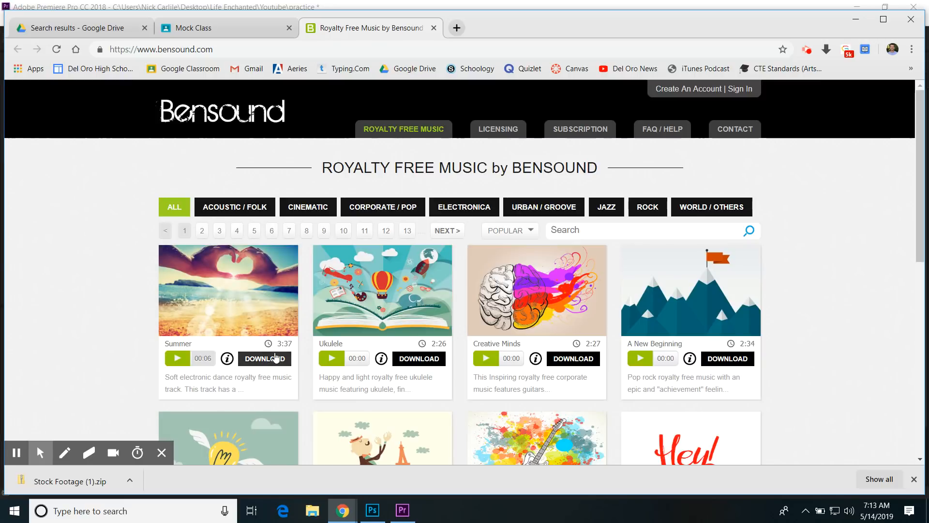
Download "Summer" under the free Creative Commons license and close the license dialog.
left_click(268, 359)
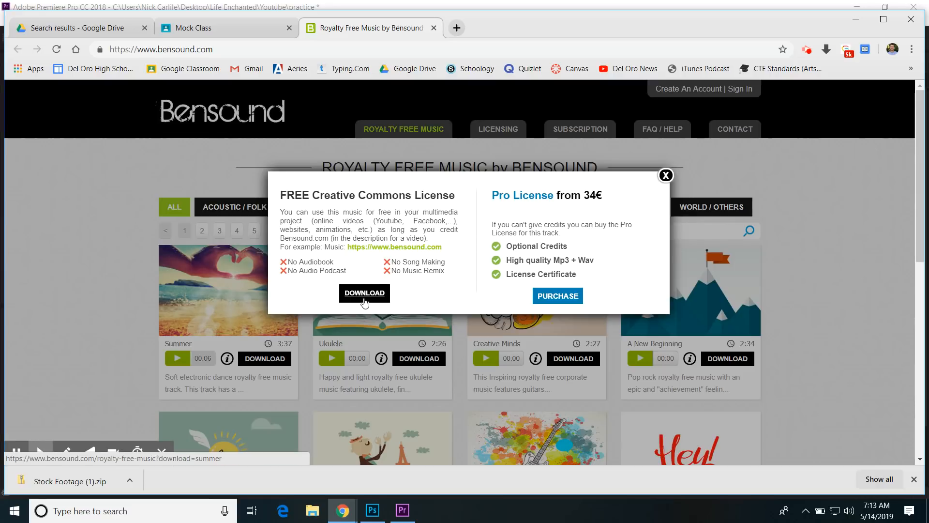
left_click(364, 297)
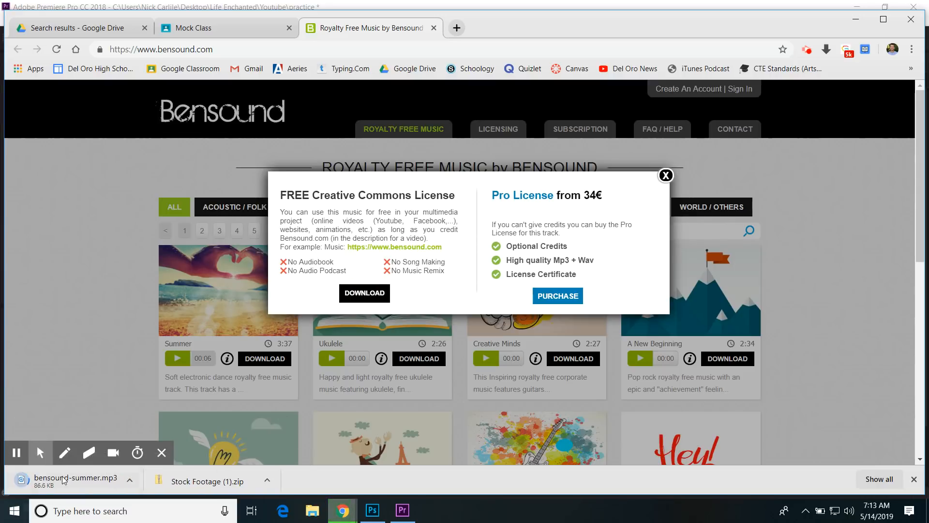
left_click(666, 175)
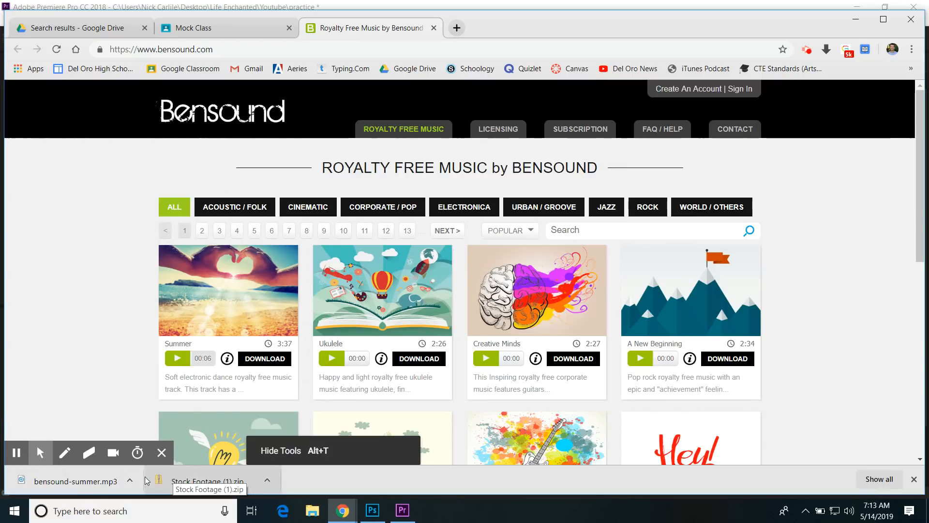
Show the downloaded bensound-summer.mp3 in its folder, then minimize the folder window.
left_click(130, 480)
left_click(163, 440)
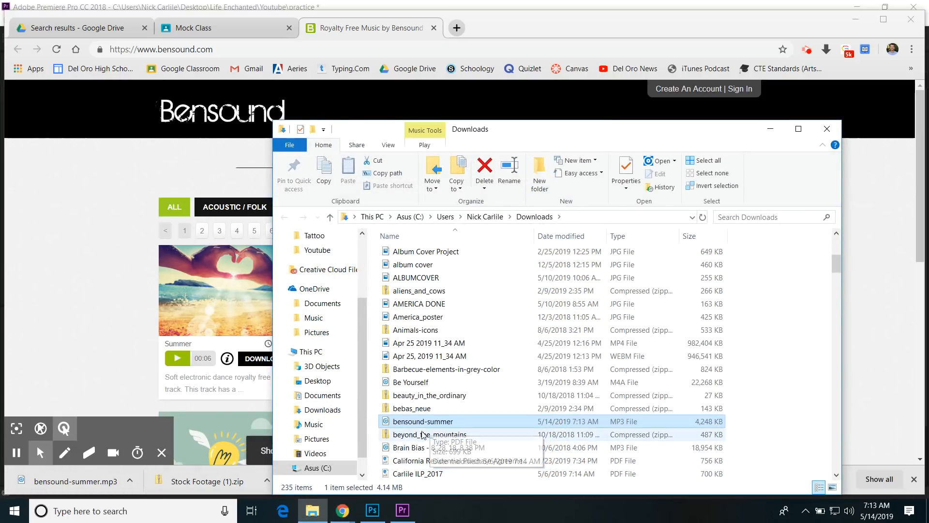
mouse_move(421, 425)
left_mouse_down()
mouse_move(387, 412)
mouse_move(377, 360)
mouse_move(418, 407)
mouse_move(416, 426)
left_mouse_up()
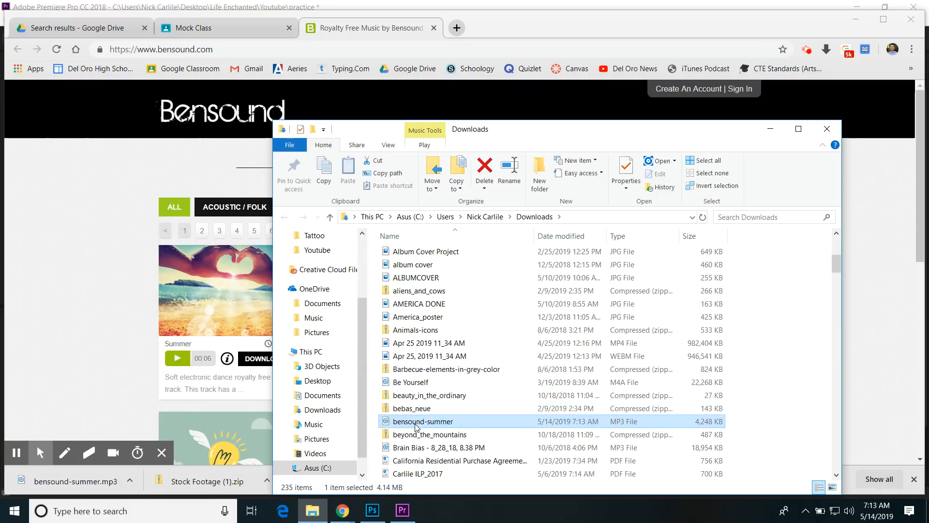
left_click(771, 130)
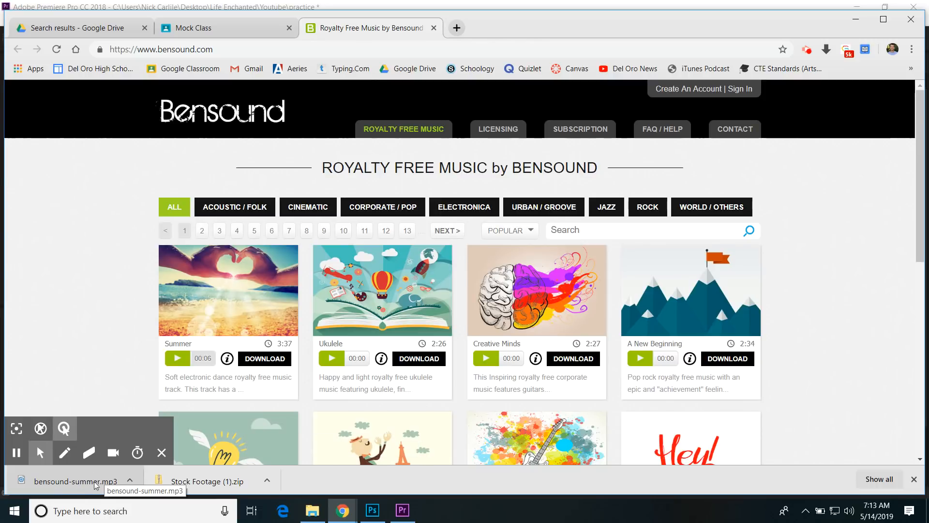
Show bensound-summer.mp3 in its folder again, move it from Downloads to the Desktop, and return to Premiere Pro.
left_click(131, 479)
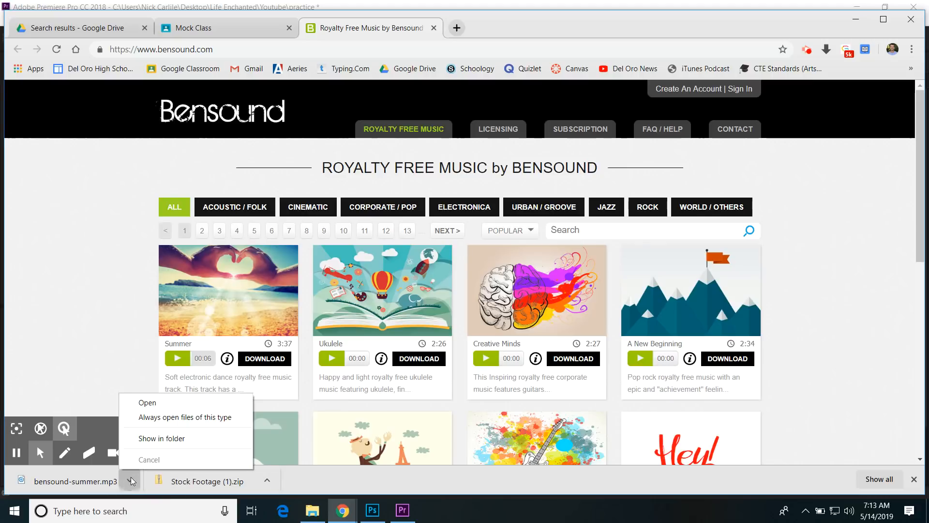
left_click(146, 439)
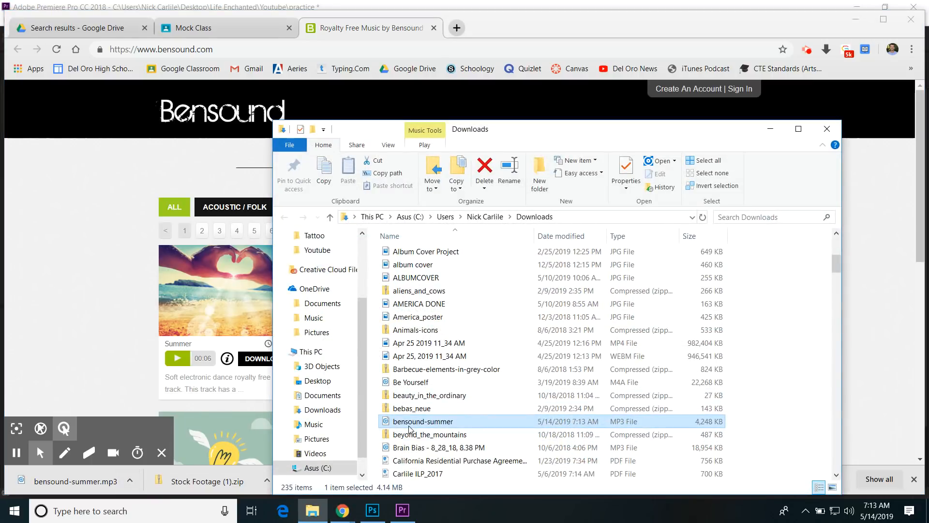
left_click_drag(411, 423, 312, 381)
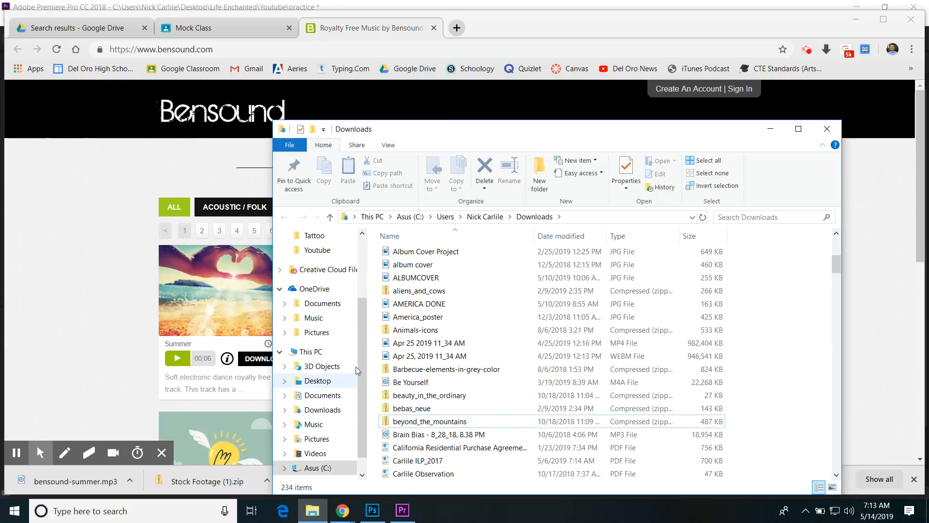
left_click(770, 129)
left_click(857, 18)
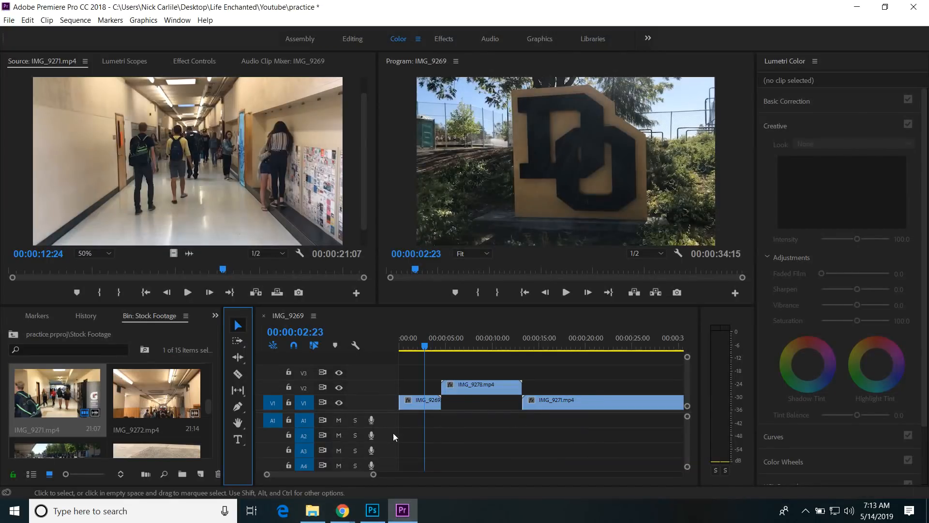
Resize the Stock Footage bin panel narrower, much wider, and back to two thumbnail columns.
scroll(181, 394, "down", 2)
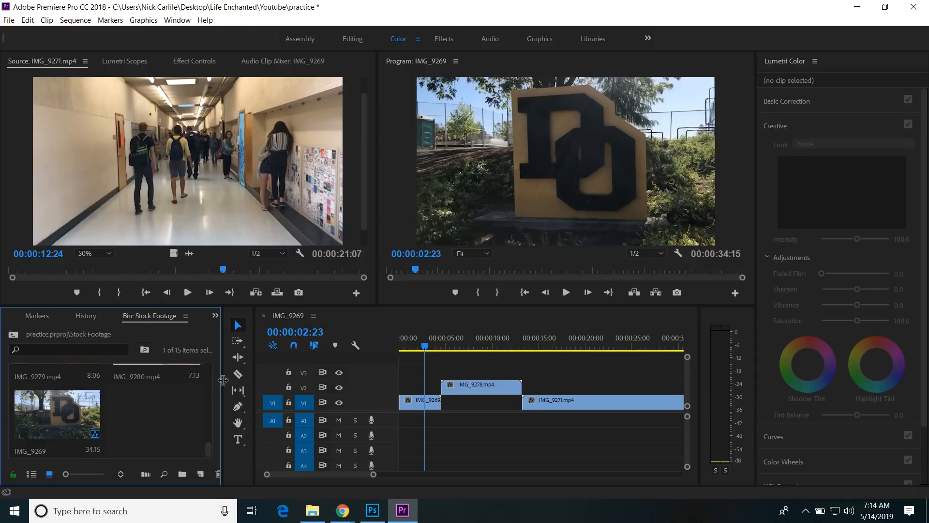
left_click_drag(223, 380, 96, 380)
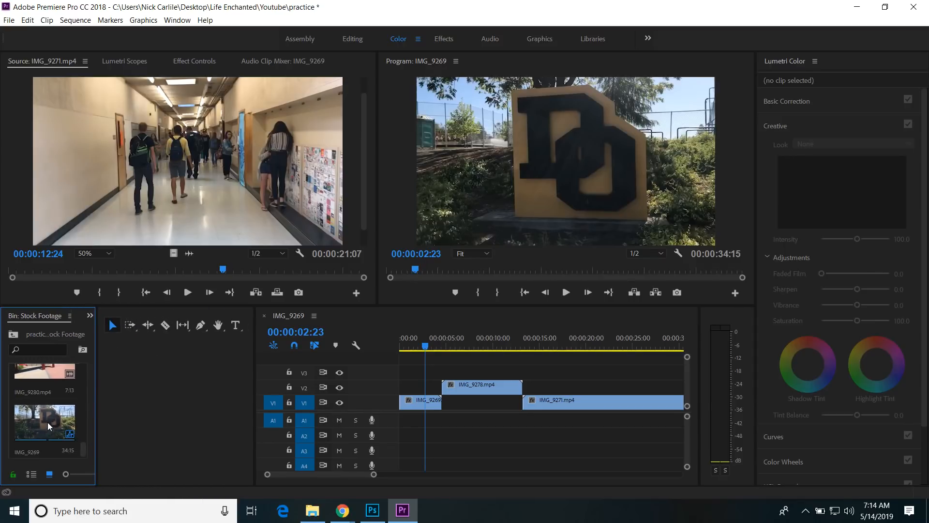
left_click_drag(166, 388, 566, 361)
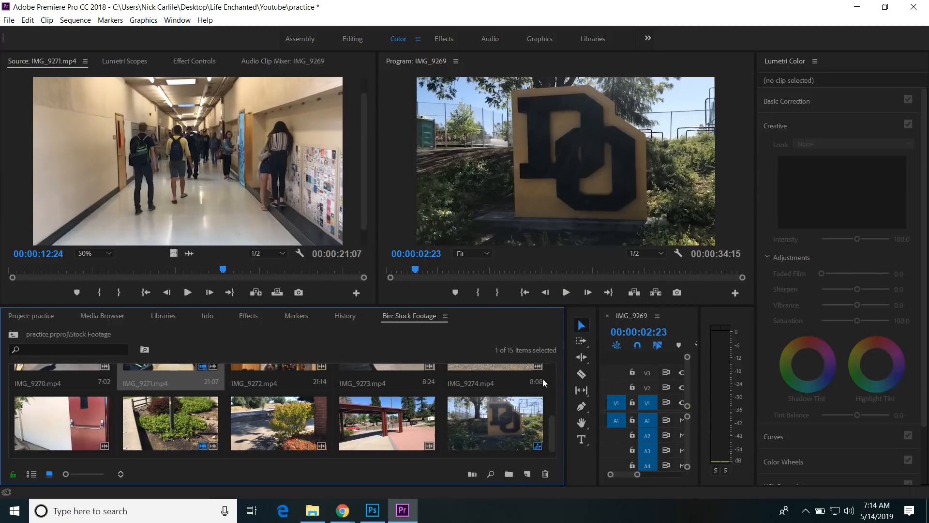
scroll(479, 411, "up", 3)
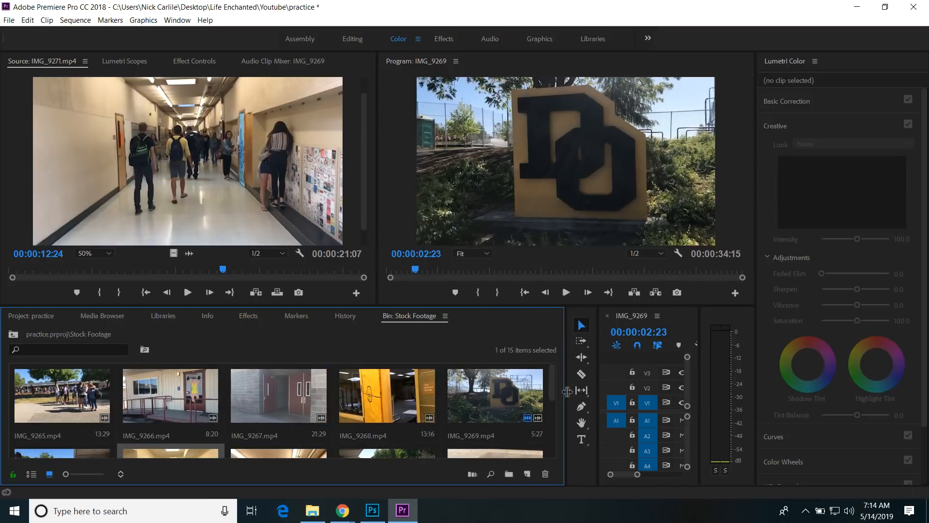
left_click_drag(567, 390, 218, 424)
scroll(283, 422, "down", 4)
left_click(355, 421)
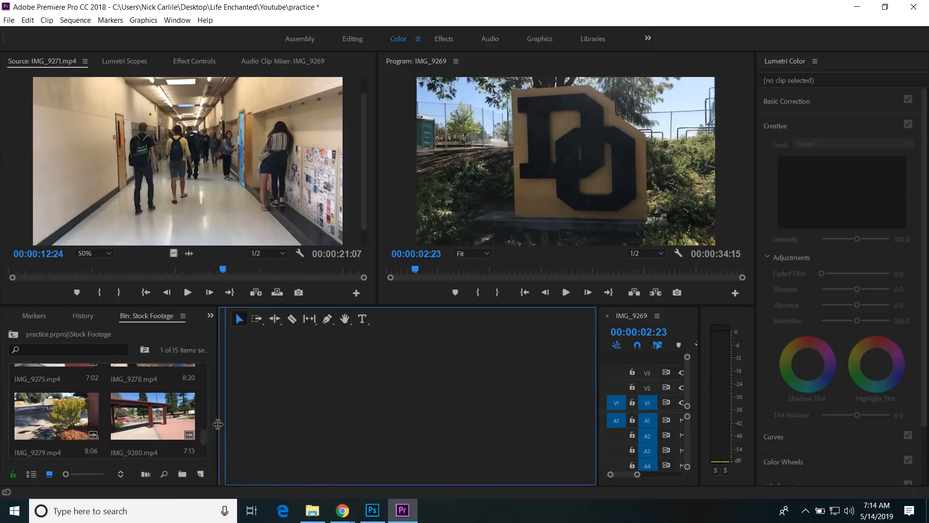
Import the bensound-summer audio file from the Desktop into the Stock Footage bin.
scroll(190, 425, "down", 2)
double_click(139, 417)
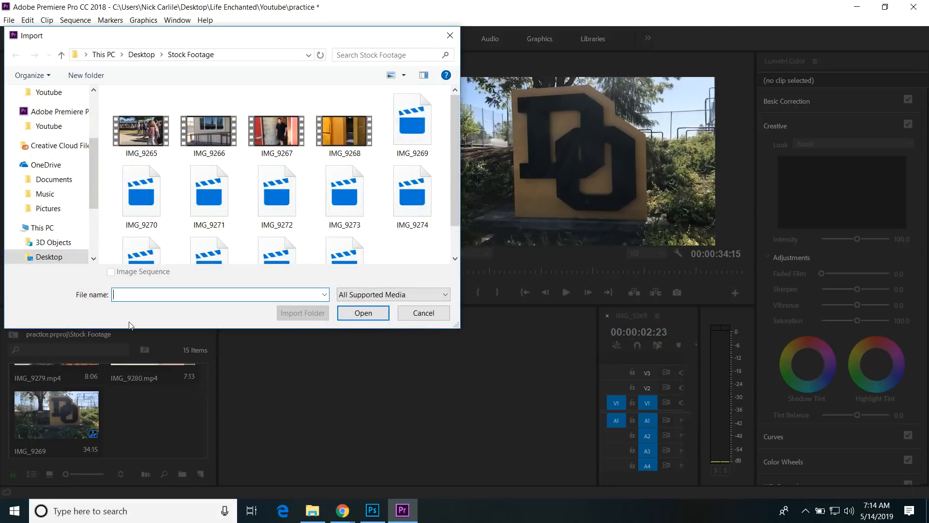
left_click(47, 258)
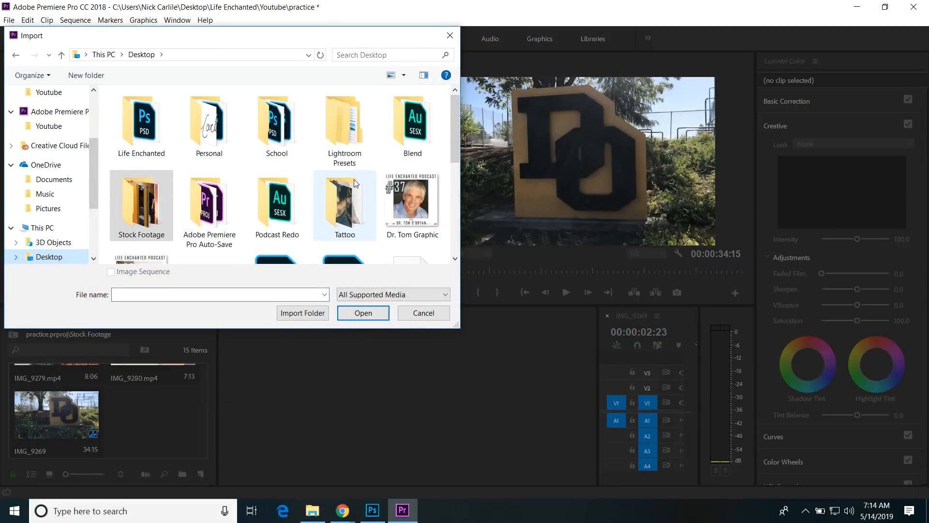
scroll(355, 183, "down", 5)
left_click(352, 251)
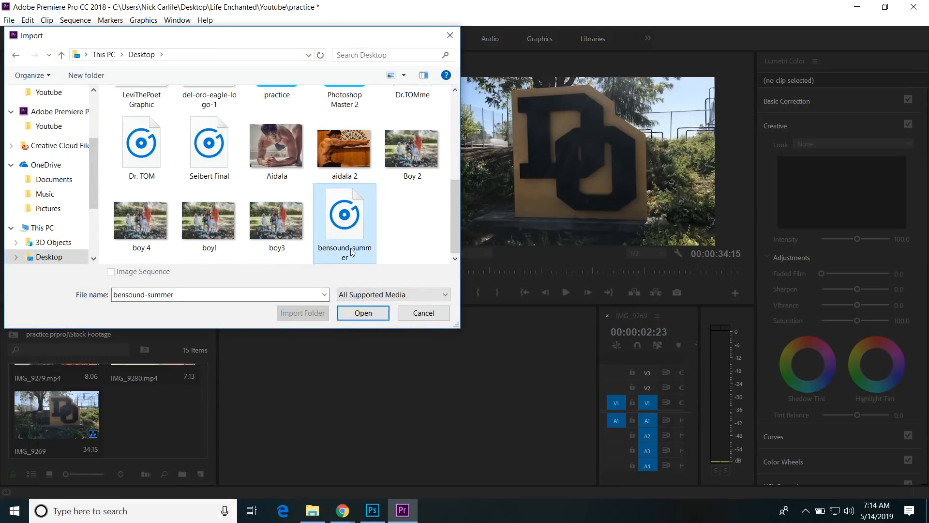
left_click(364, 313)
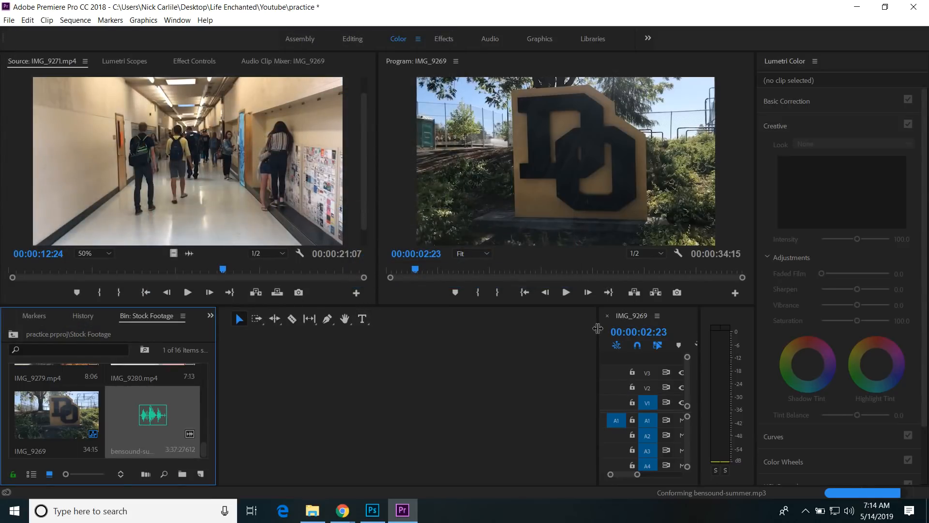
Widen the timeline panel, place bensound-summer at the start of track A1, and return the playhead to the beginning.
left_click_drag(598, 328, 263, 370)
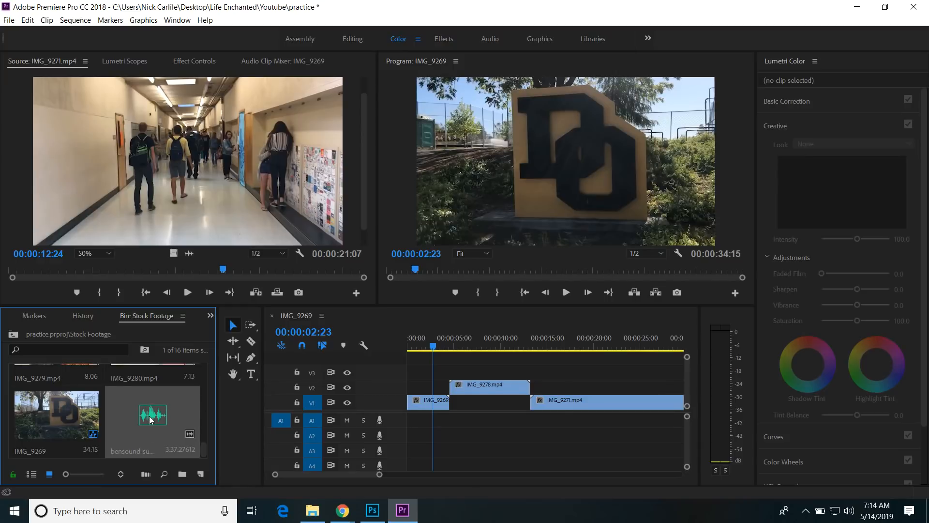
left_click_drag(385, 422, 411, 421)
left_click_drag(433, 347, 387, 355)
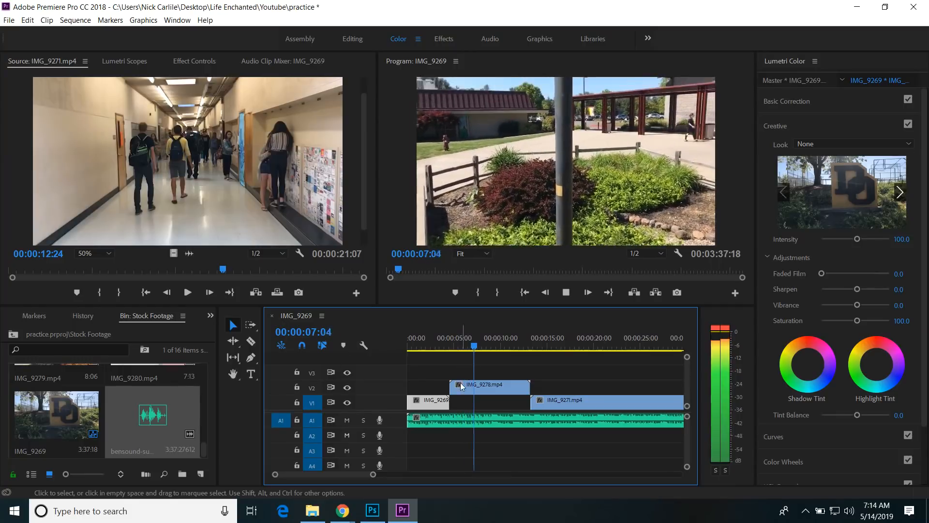
Trim IMG_9278.mp4 on V2 to end on the beat at 00:00:06:27 and move IMG_9271.mp4 on V1 to start there.
mouse_move(455, 391)
left_mouse_down()
mouse_move(488, 391)
mouse_move(456, 389)
left_mouse_up()
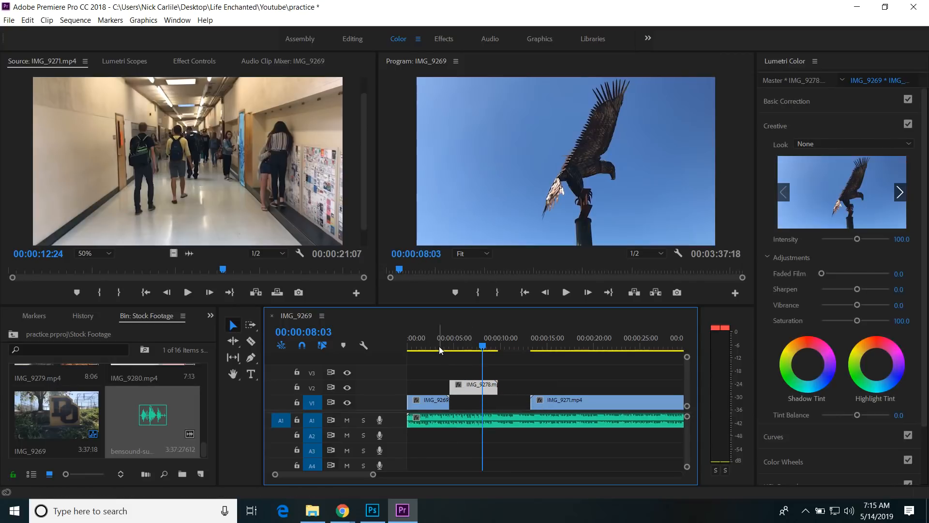
left_click(432, 346)
key("space")
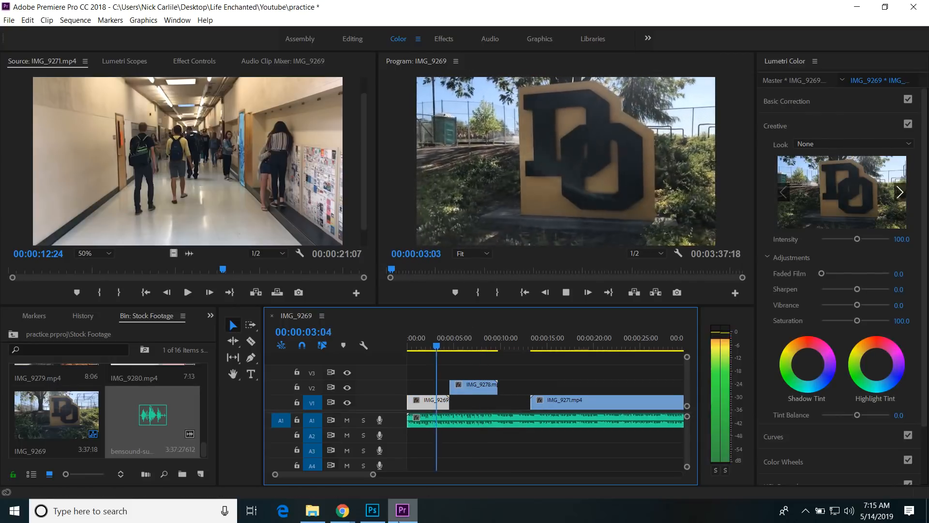
mouse_move(398, 521)
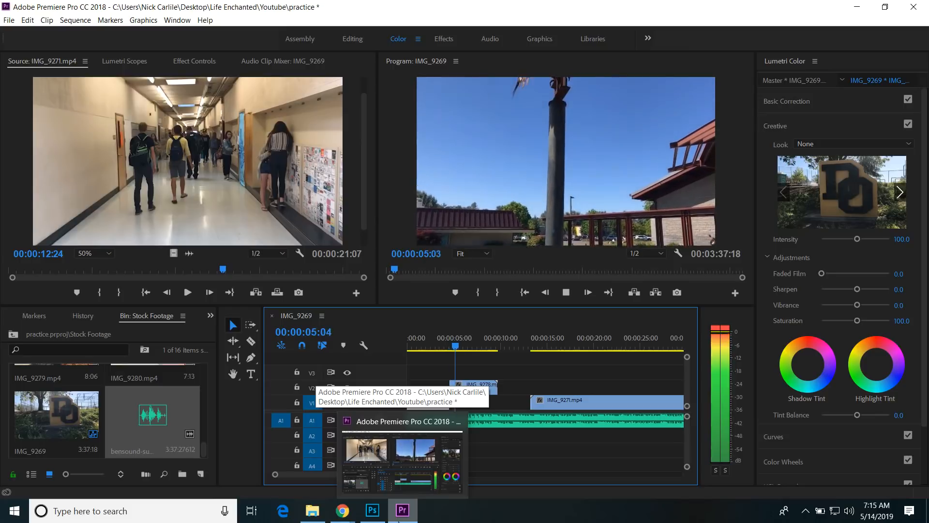
left_click(521, 416)
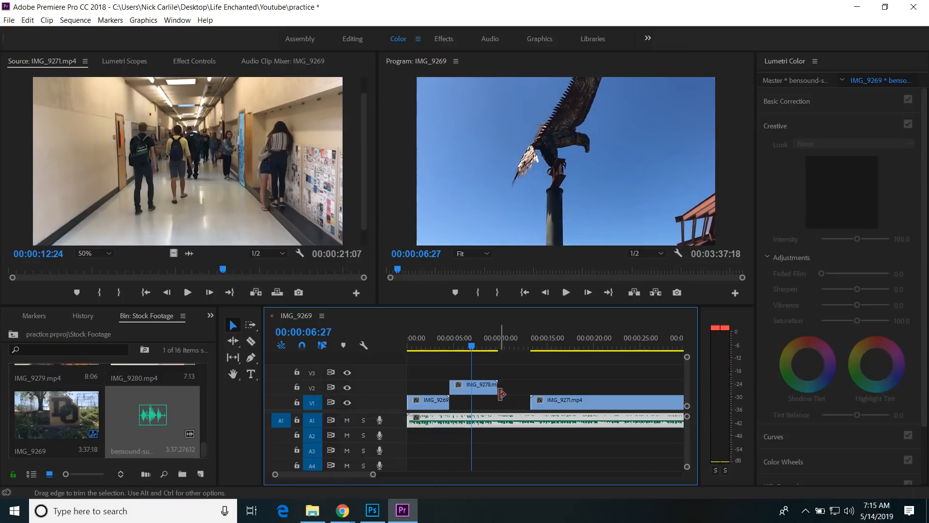
left_click_drag(493, 391, 471, 391)
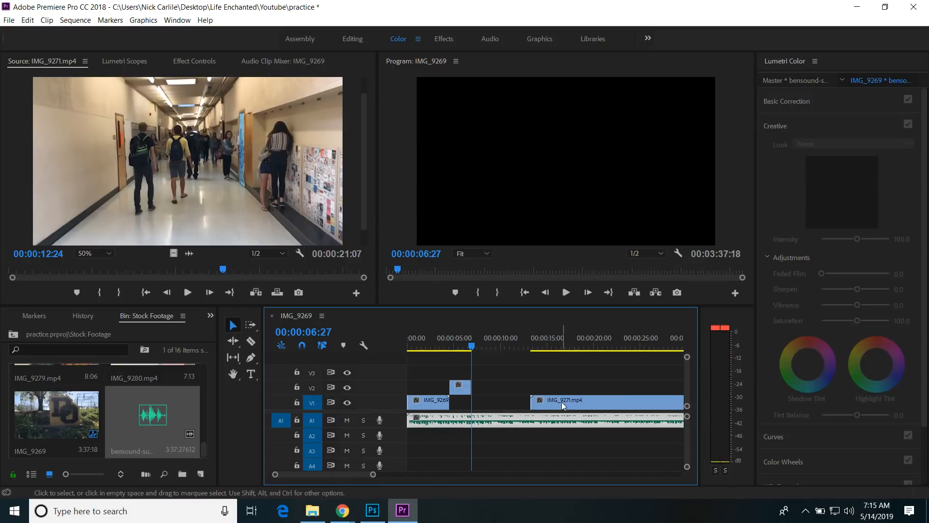
left_click_drag(552, 401, 493, 404)
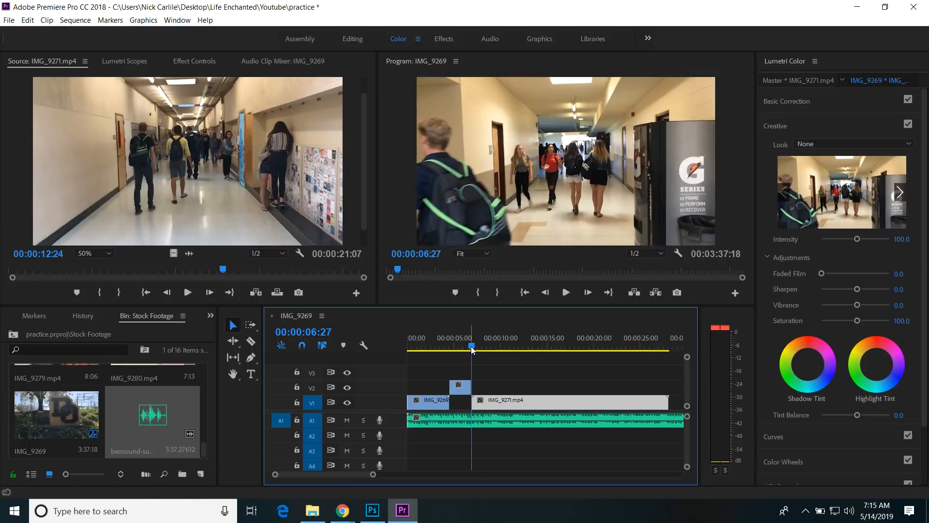
Play the sequence from within the first clip to check the new cuts against the music.
left_click(453, 346)
left_click_drag(446, 350, 425, 349)
left_click(428, 402)
key("space")
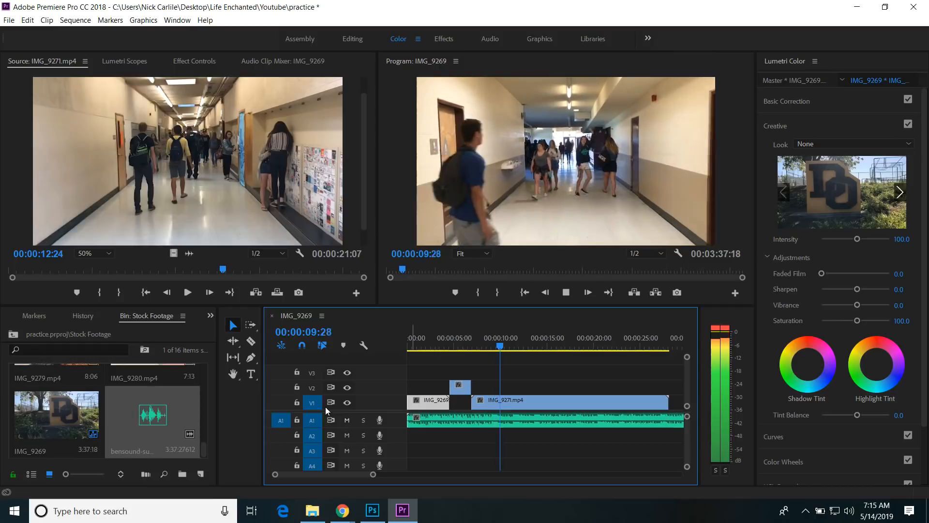
Select IMG_9271.mp4, replay from near its start, and stop the playhead at 00:00:09:04.
left_click(484, 401)
left_click_drag(508, 345, 493, 348)
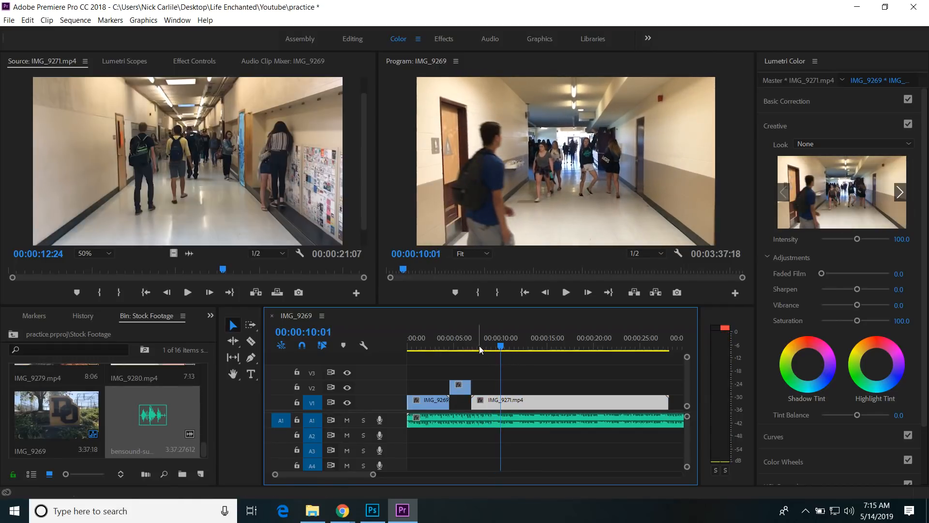
left_click(481, 345)
key("space")
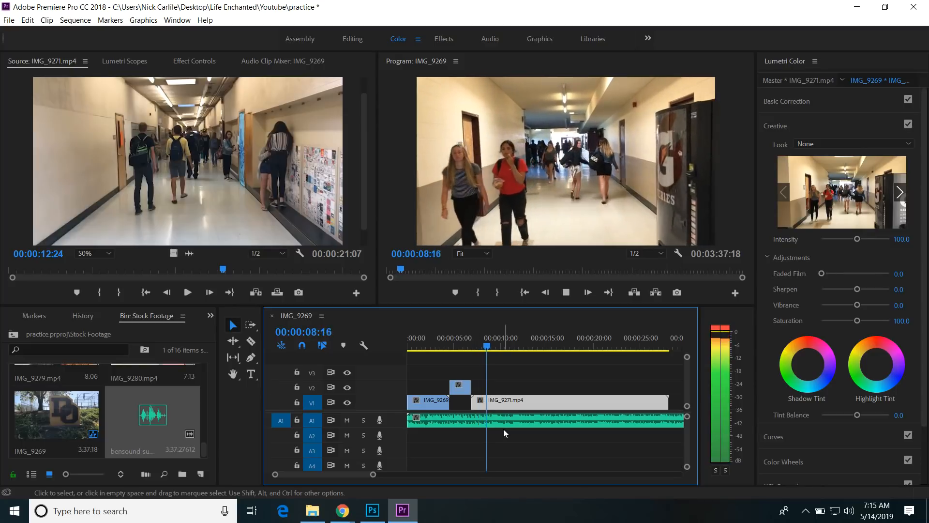
key("space")
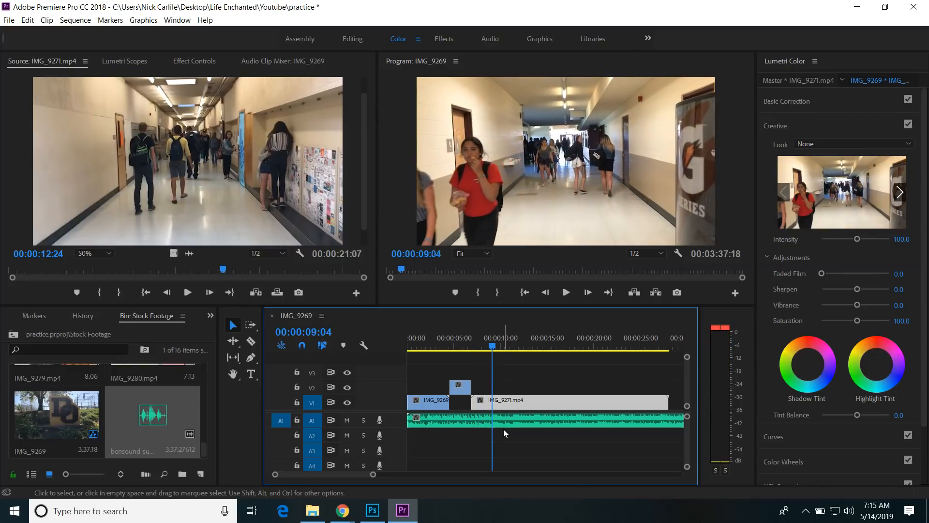
Split IMG_9271.mp4 on V1 at 00:00:09:04 and move the second part farther down the track, leaving a gap.
left_click(251, 341)
left_click(493, 401)
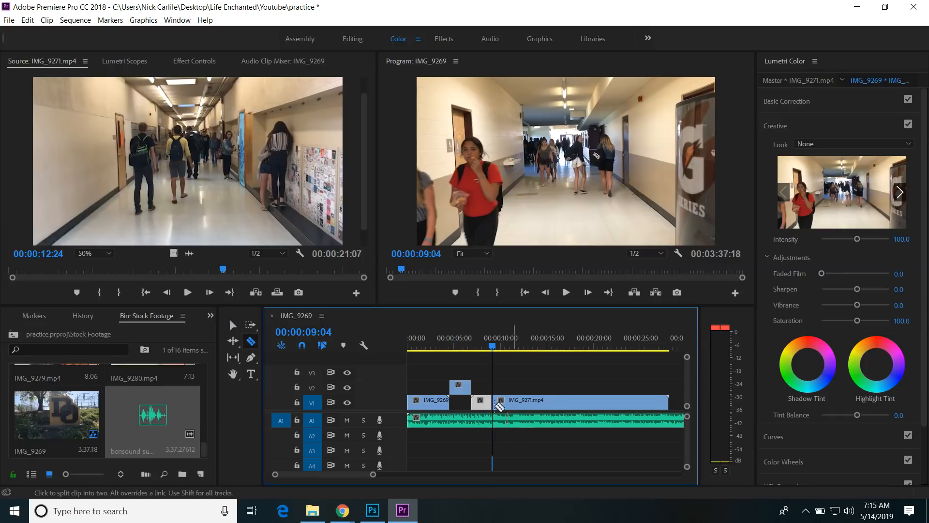
left_click(232, 325)
left_click(539, 401)
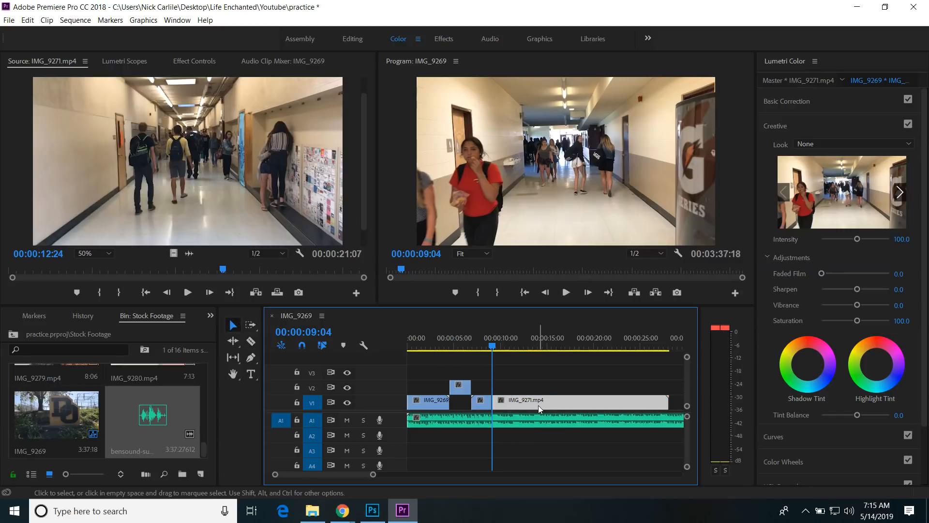
left_click_drag(538, 405, 658, 408)
Open IMG_9272.mp4 from the Stock Footage bin and place only its video on V2, starting at 00:00:09:04.
scroll(118, 426, "up", 3)
scroll(117, 425, "up", 3)
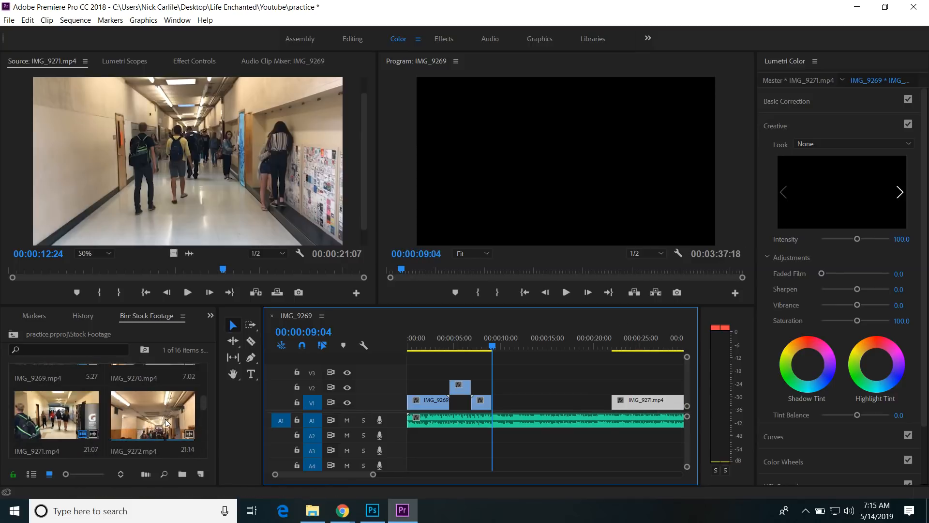
double_click(166, 423)
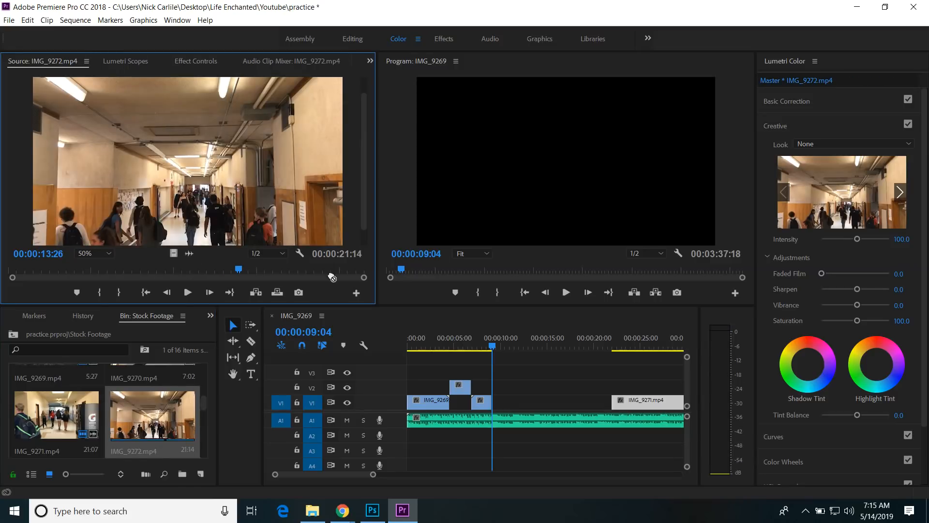
left_click_drag(332, 278, 251, 208)
left_click_drag(180, 252, 507, 390)
Speed up IMG_9272.mp4 on V2 to about 500%.
right_click(507, 389)
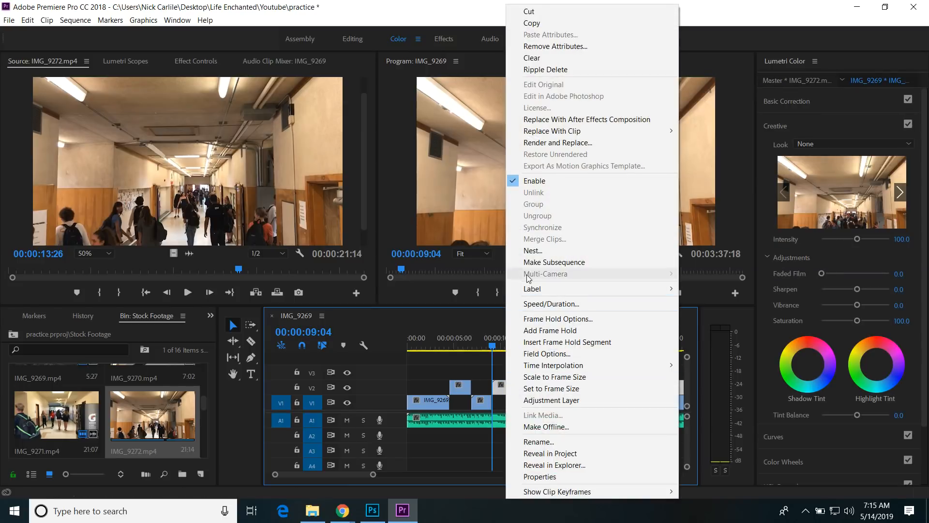
left_click(512, 393)
left_click(512, 390)
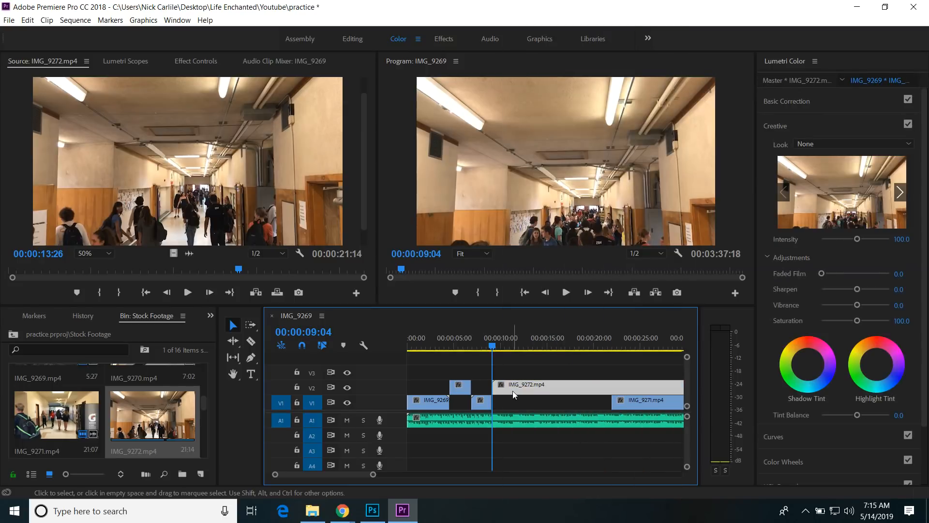
key("ctrl+r")
type("50")
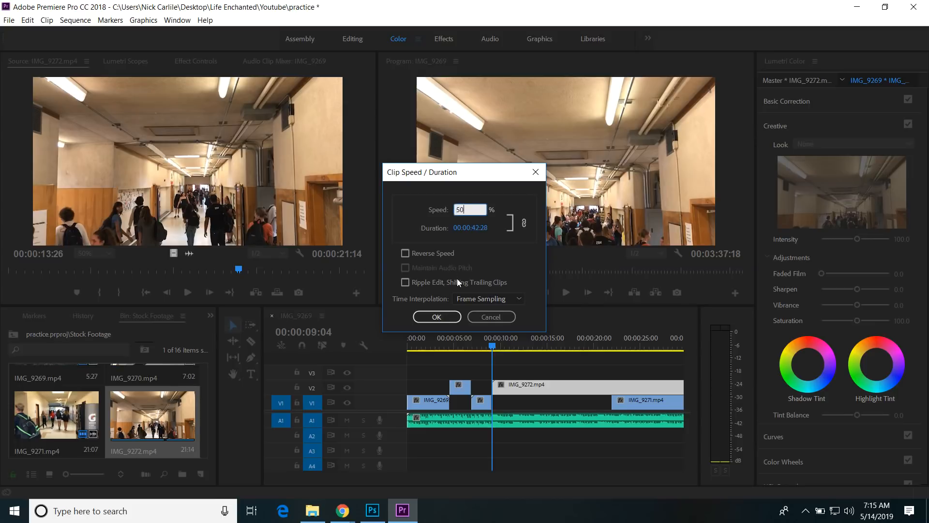
left_click(446, 316)
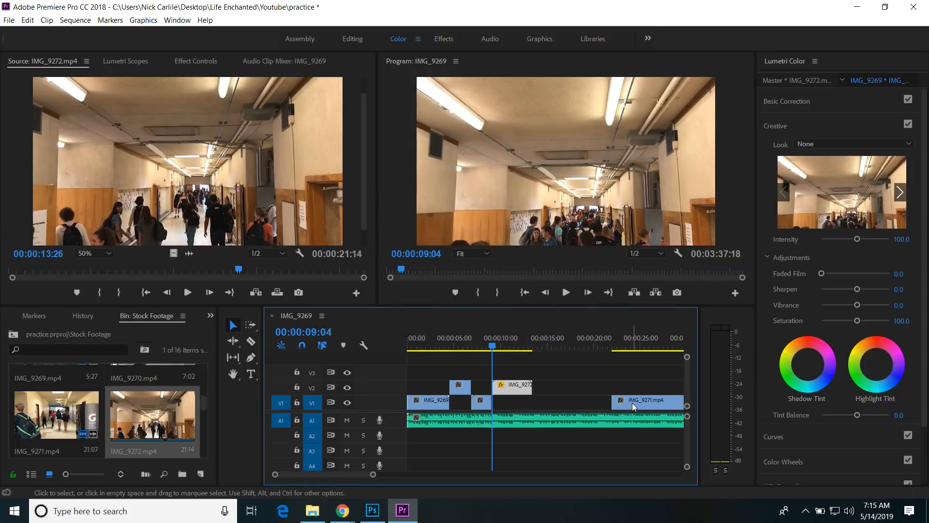
Play the sequence from 00:00:03:01 to past the end of IMG_9272.mp4 to check the cuts against the music.
left_click_drag(494, 349, 437, 352)
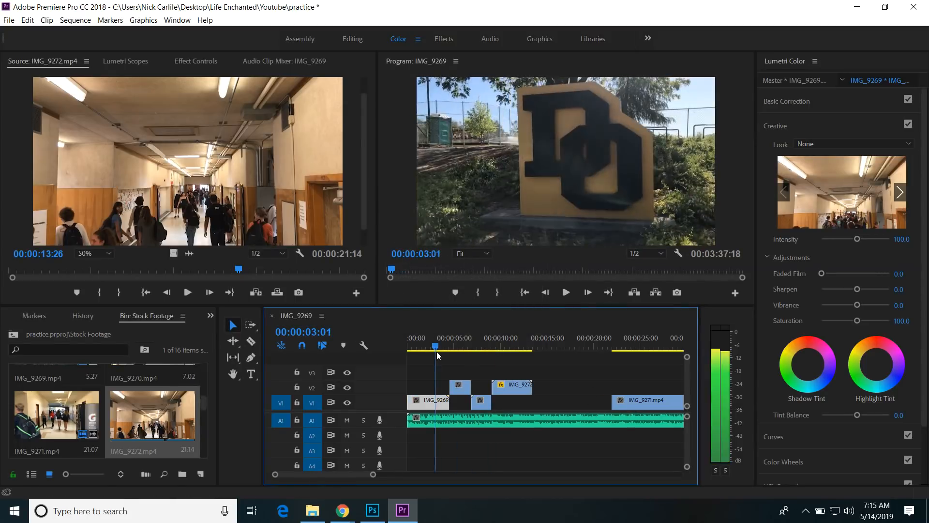
key("space")
key("space")
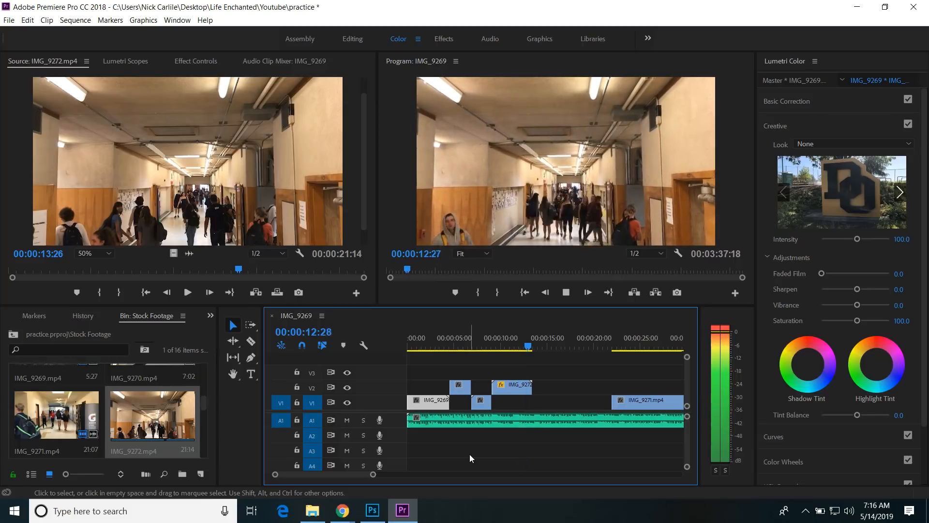
key("space")
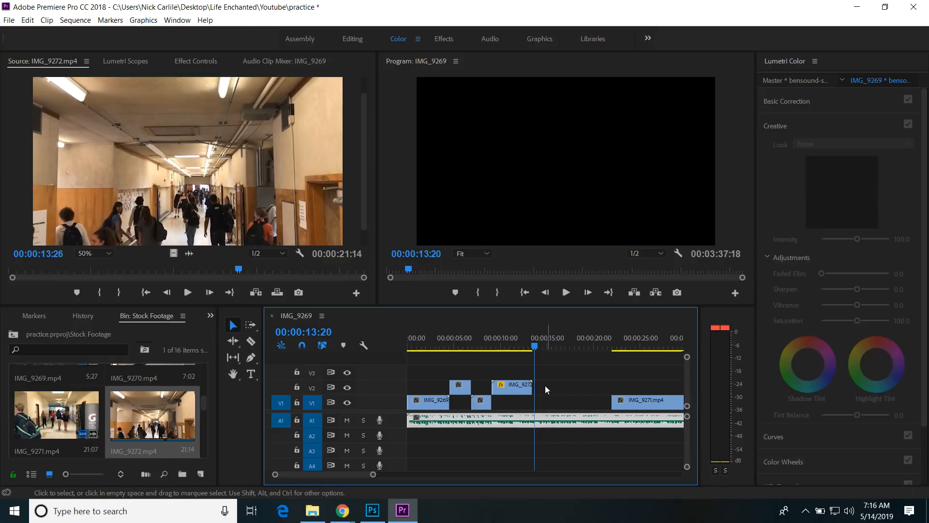
Delete the leftover second part of IMG_9271.mp4 from V1.
left_click_drag(624, 406, 545, 405)
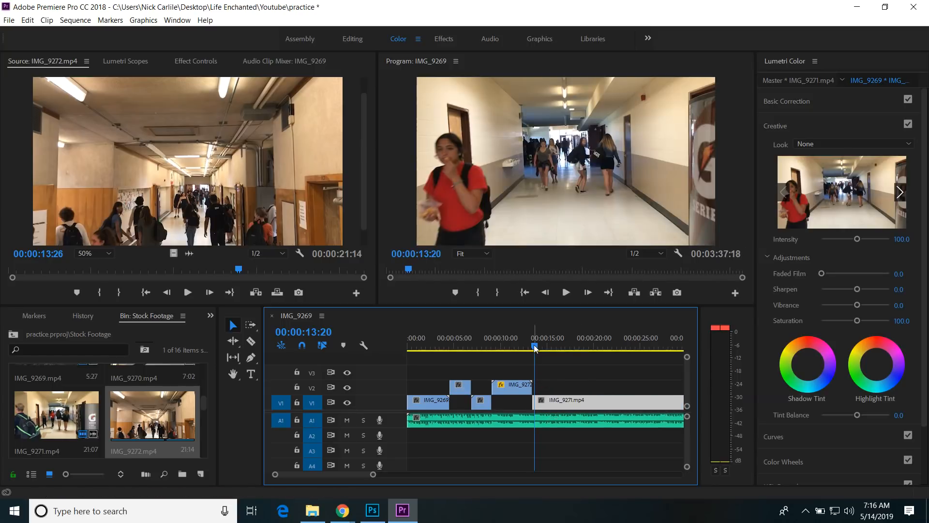
key("minus")
left_click_drag(485, 402, 487, 410)
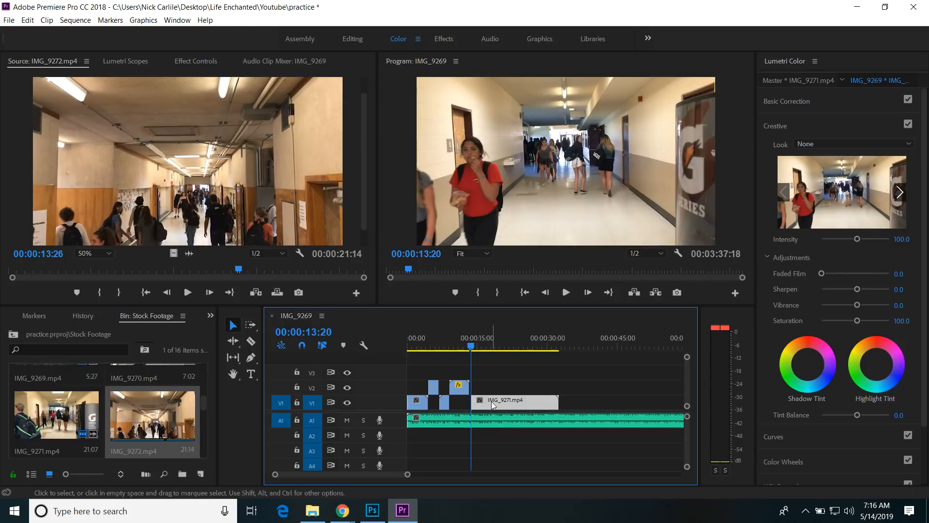
key("Delete")
Cut bensound-summer on A1 at 00:00:13:10, remove everything after the cut, and play back the ending.
key("equal")
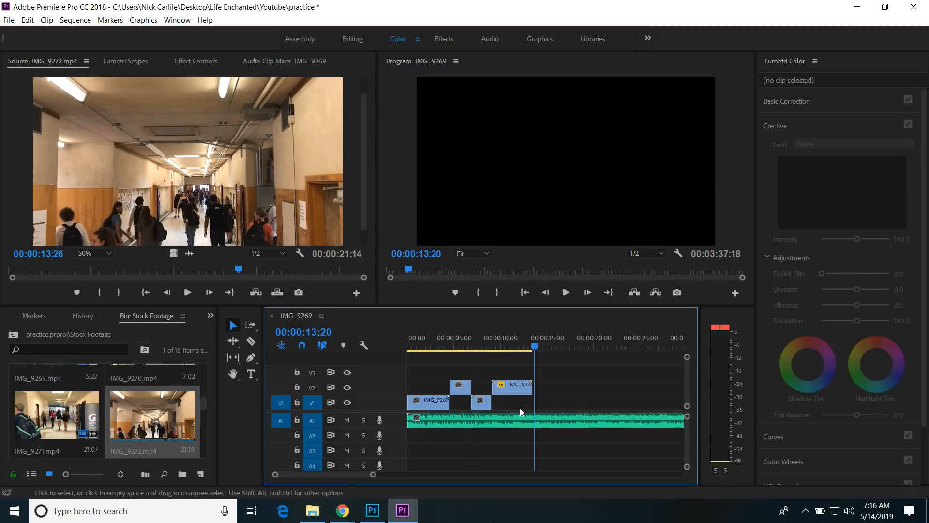
key("equal")
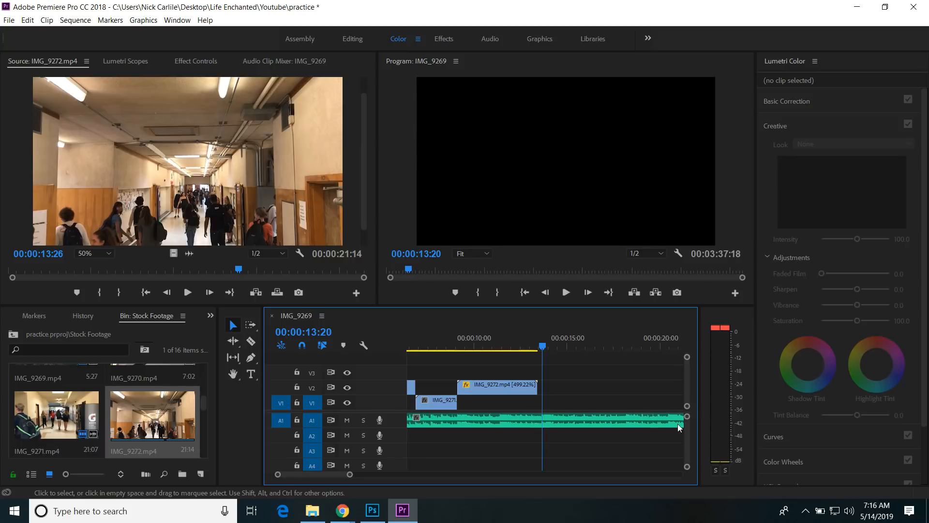
left_click(581, 419)
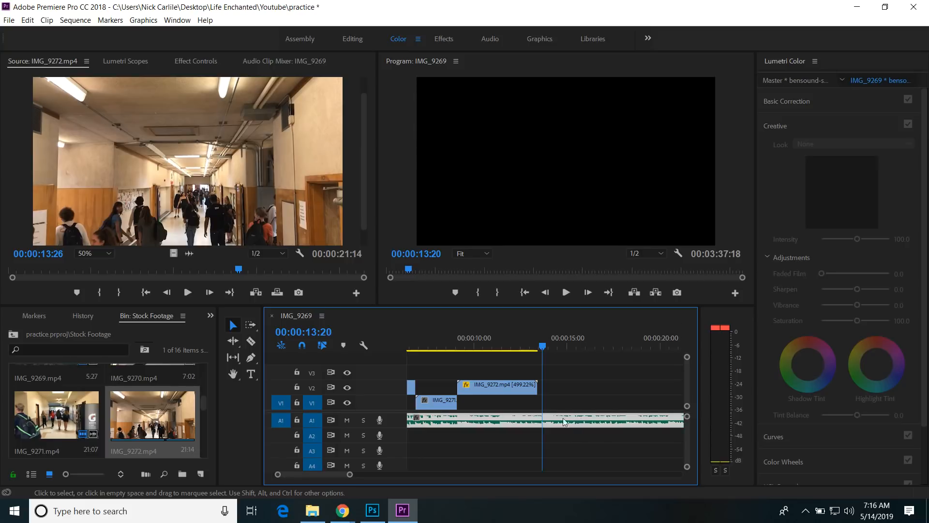
left_click(540, 347)
left_click_drag(540, 347, 537, 348)
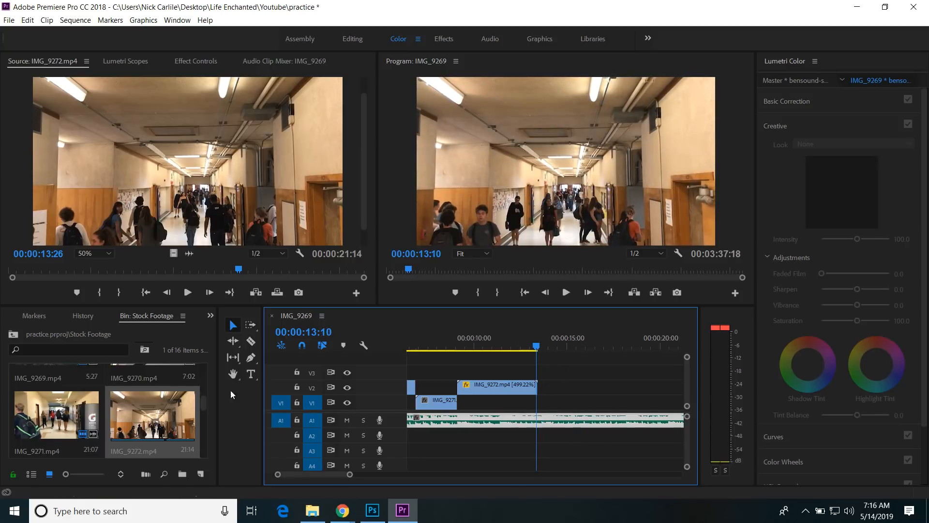
left_click(249, 342)
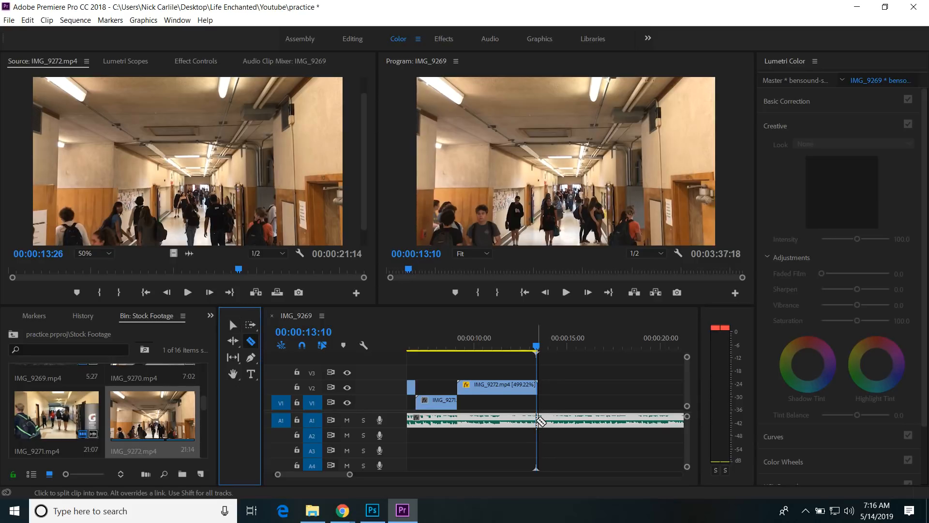
left_click(537, 419)
left_click(233, 325)
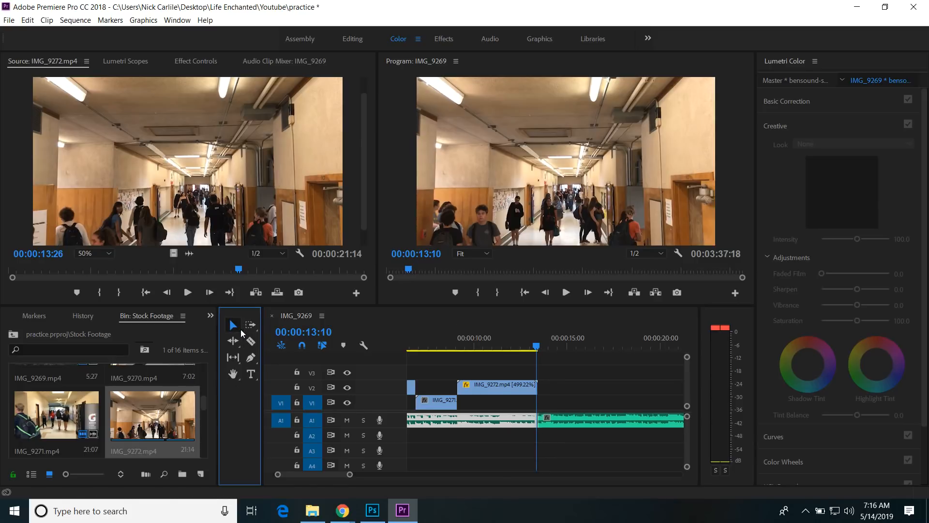
left_click(595, 419)
key("Delete")
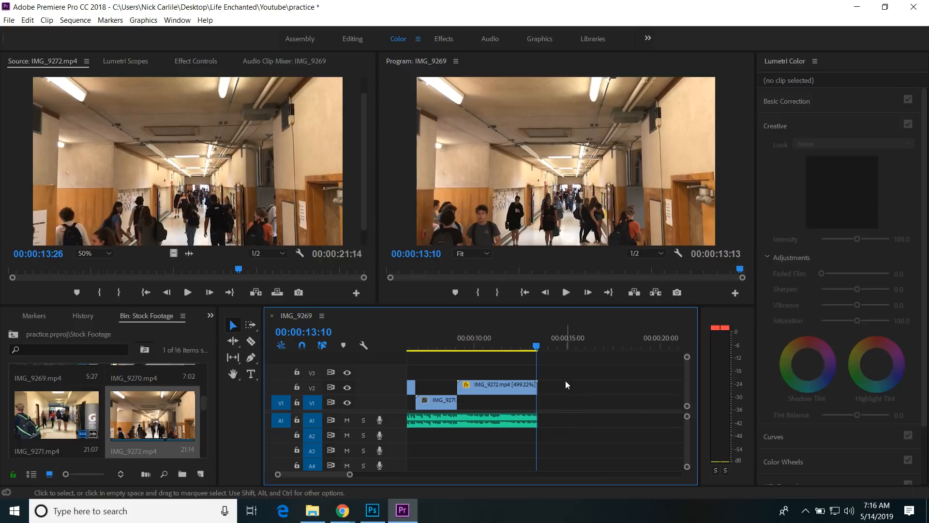
left_click_drag(536, 349, 528, 353)
key("space")
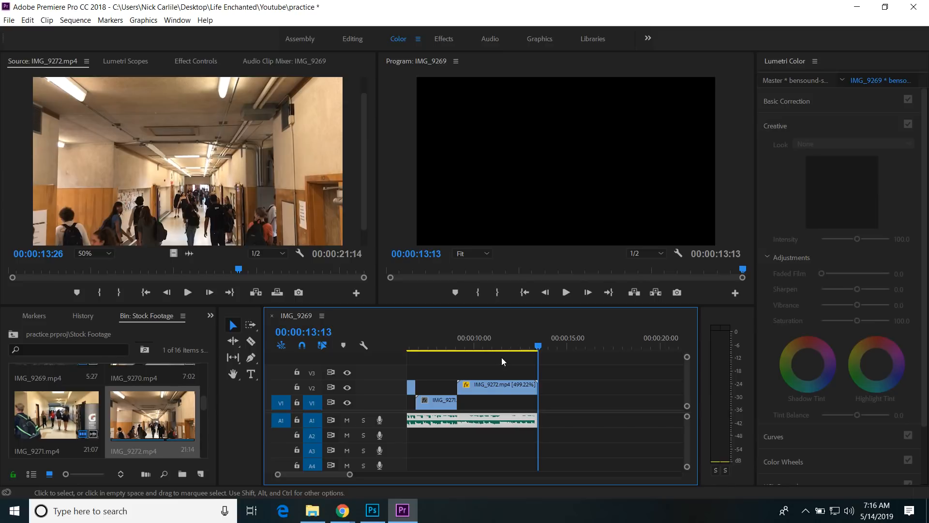
Apply the Exponential Fade audio transition to the end of bensound-summer on A1 and play back the ending.
left_click(444, 40)
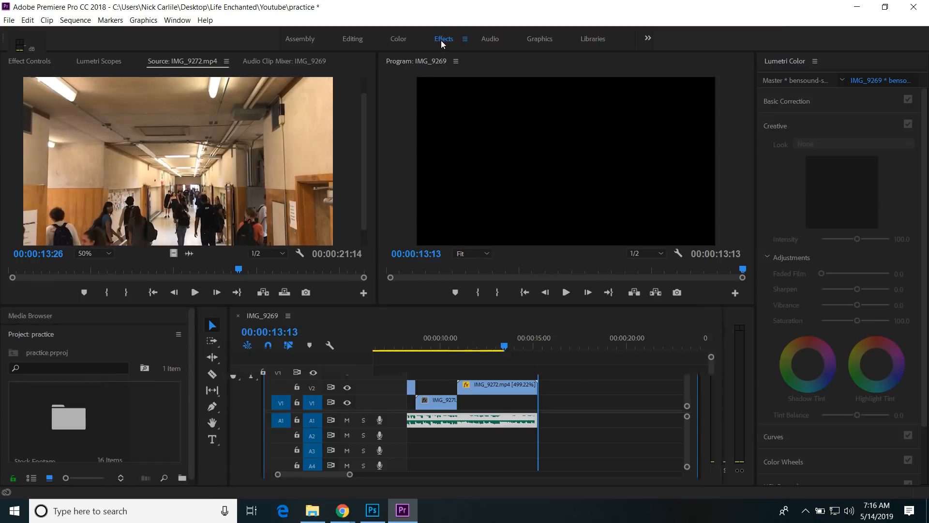
left_click(813, 63)
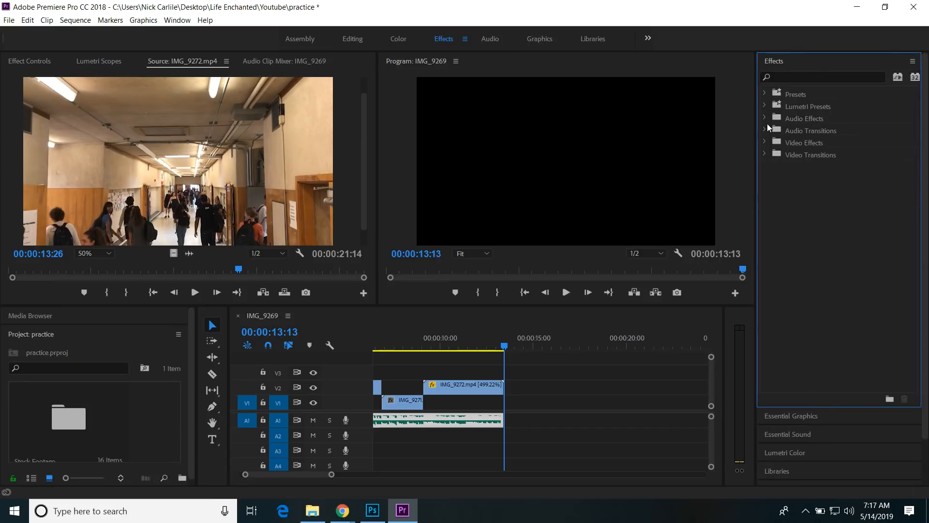
left_click(764, 129)
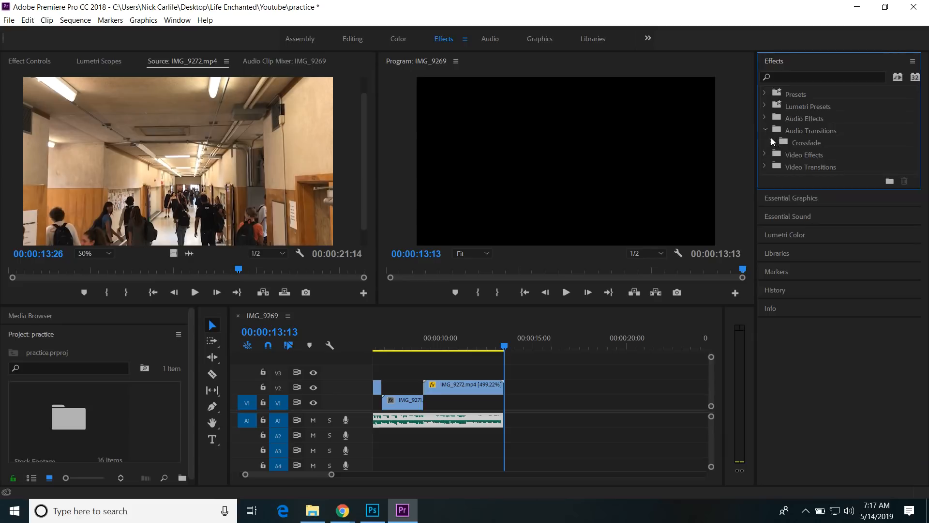
left_click(773, 141)
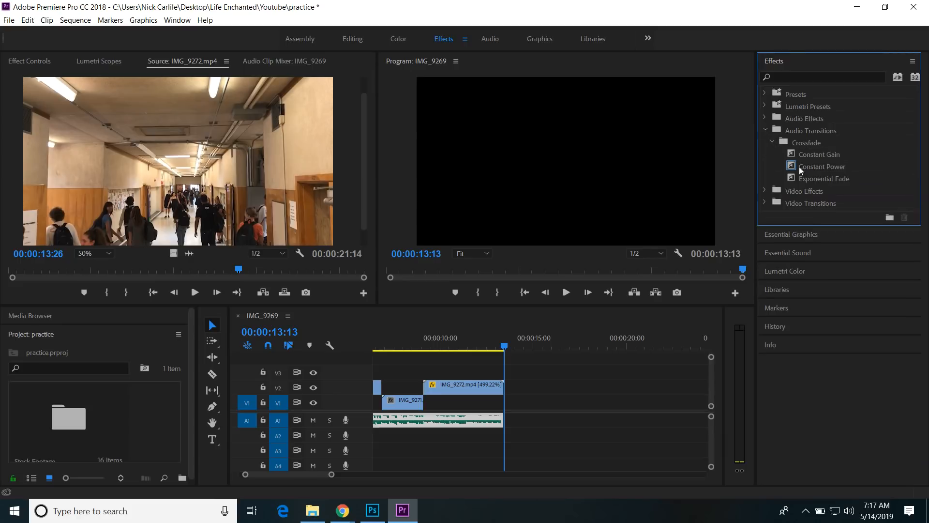
left_click(814, 179)
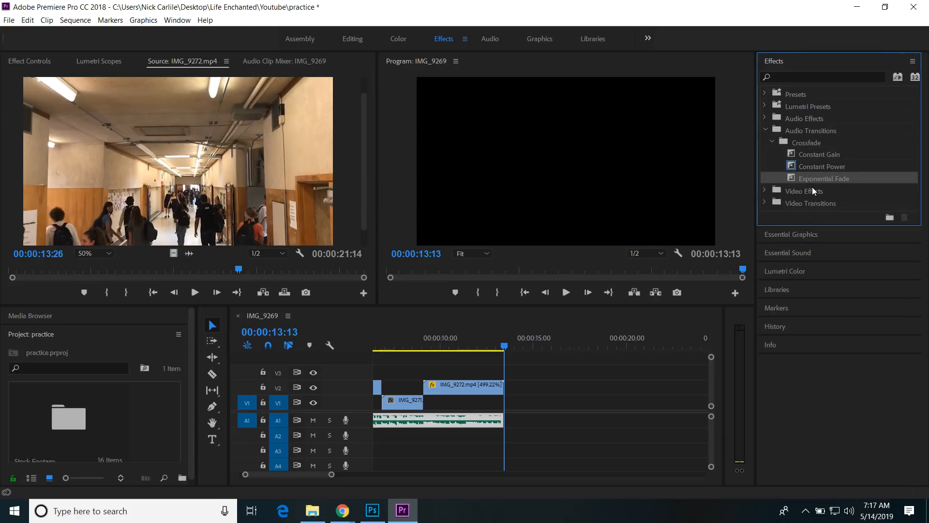
left_click_drag(814, 179, 503, 424)
left_click_drag(486, 355, 471, 357)
key("space")
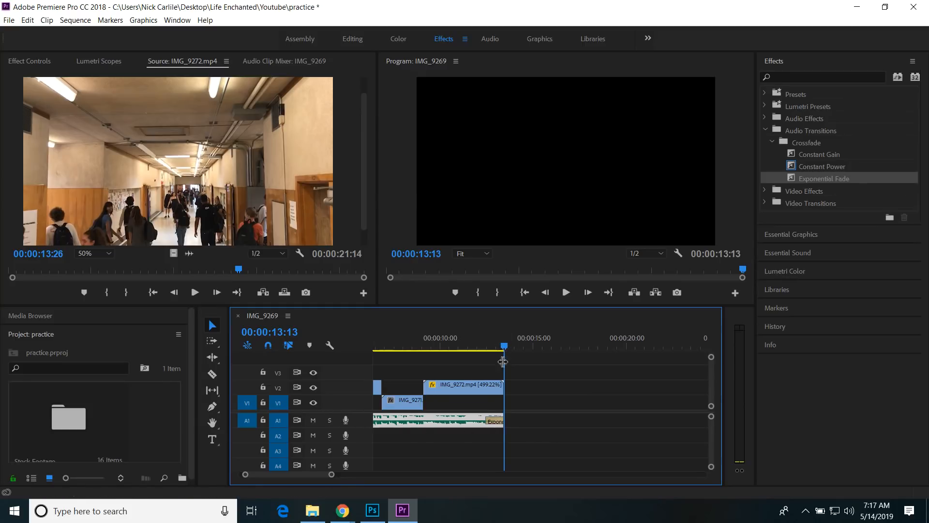
Park the playhead at 00:00:05:21 and select IMG_9278.mp4 on V2.
left_click_drag(501, 351, 311, 375)
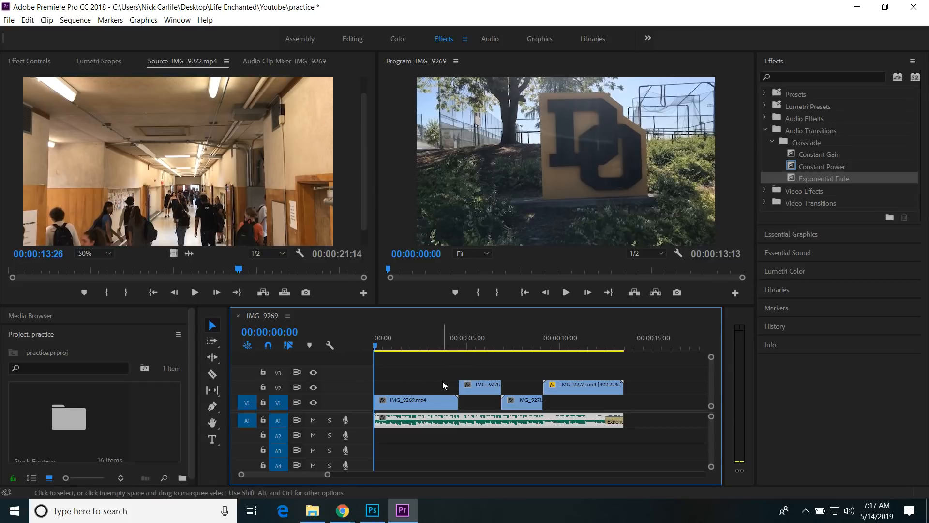
left_click(424, 402)
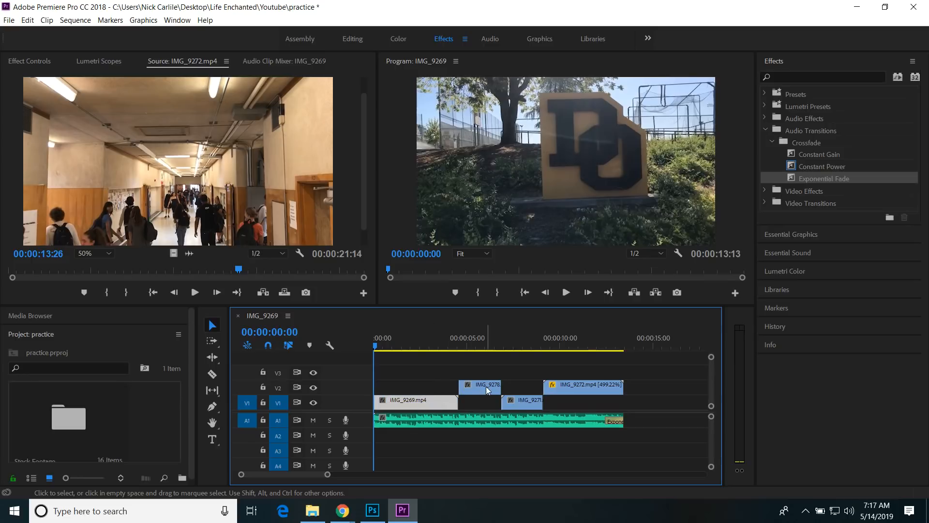
left_click(488, 389)
left_click(523, 402)
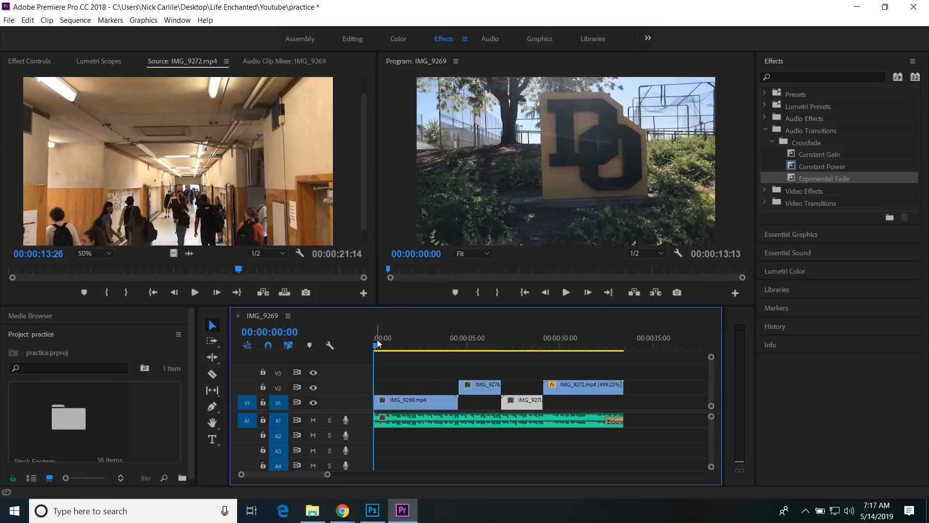
left_click_drag(380, 348, 482, 354)
left_click(476, 389)
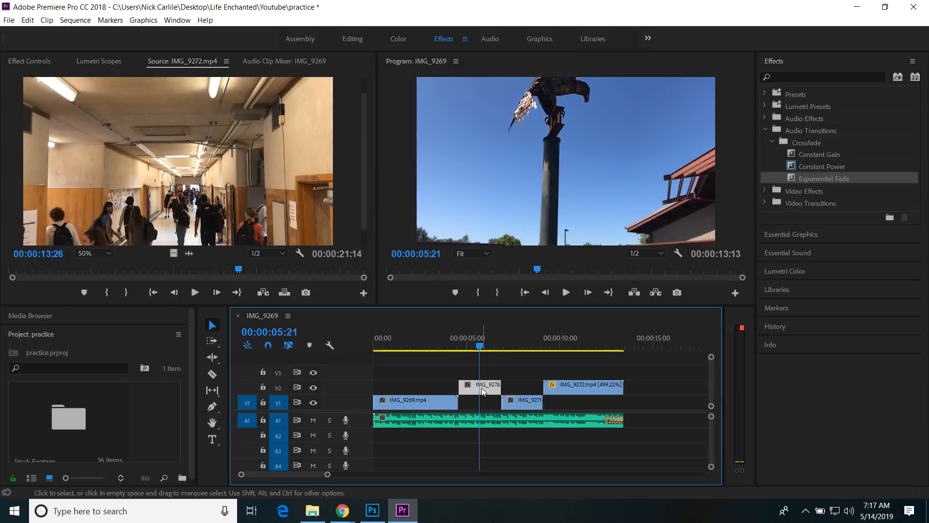
Show the effect controls of IMG_9278.mp4, expand its Motion properties, and look through its Opacity settings.
left_click(38, 60)
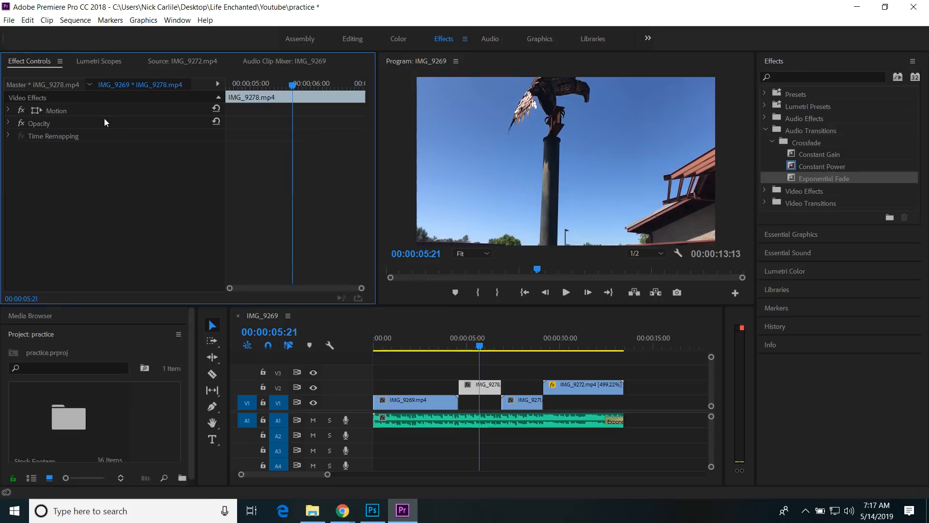
left_click(8, 111)
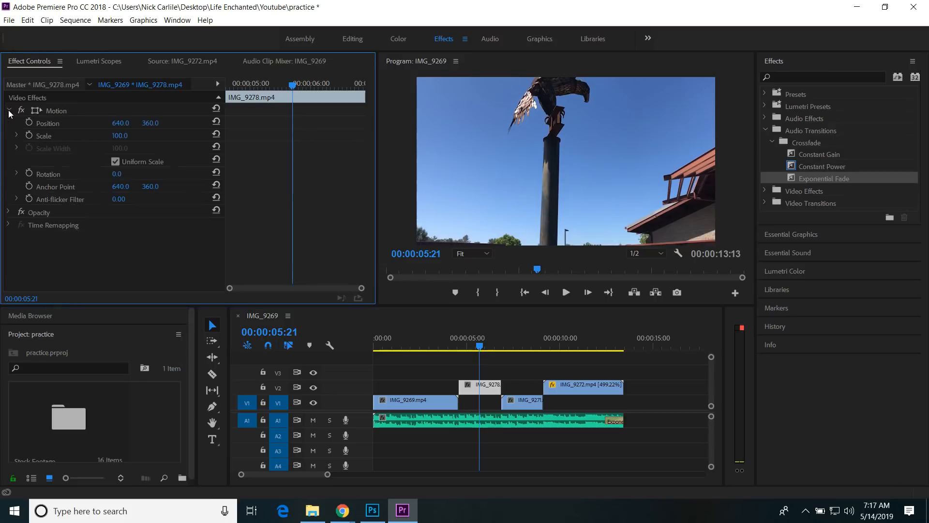
left_click(8, 213)
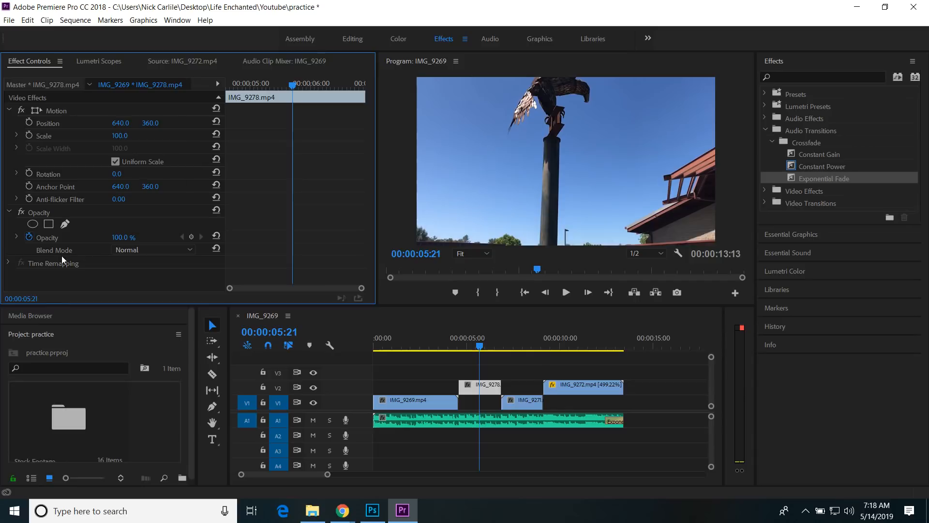
left_click(9, 212)
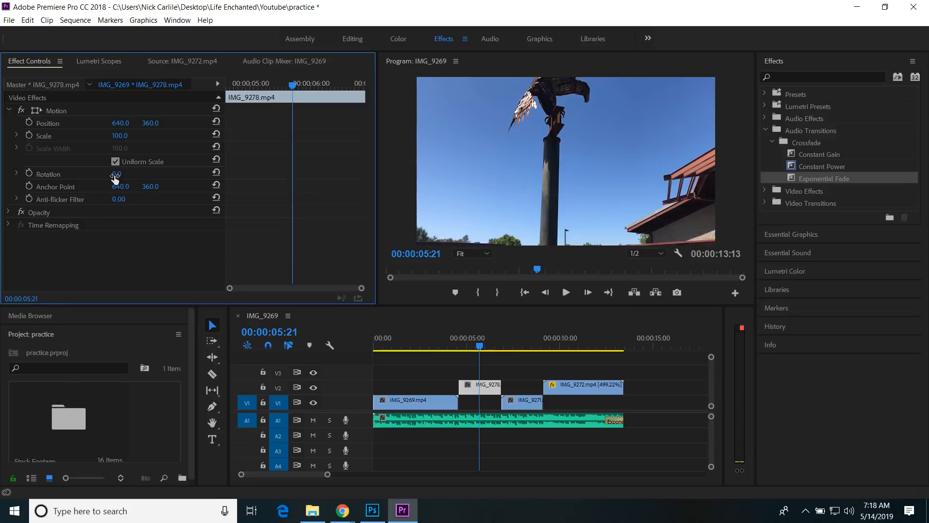
Set the rotation of IMG_9278.mp4 to 180° and play back the flipped clip.
left_click_drag(119, 174, 247, 180)
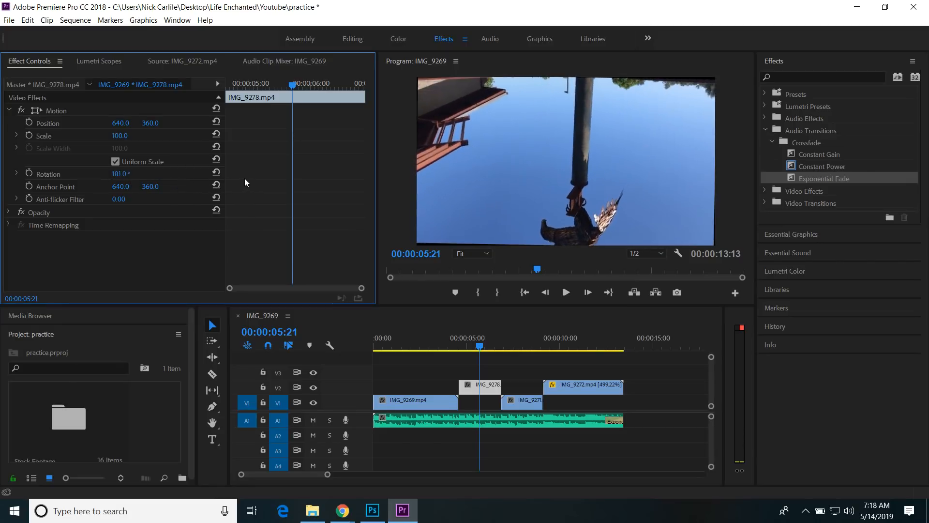
left_click(120, 174)
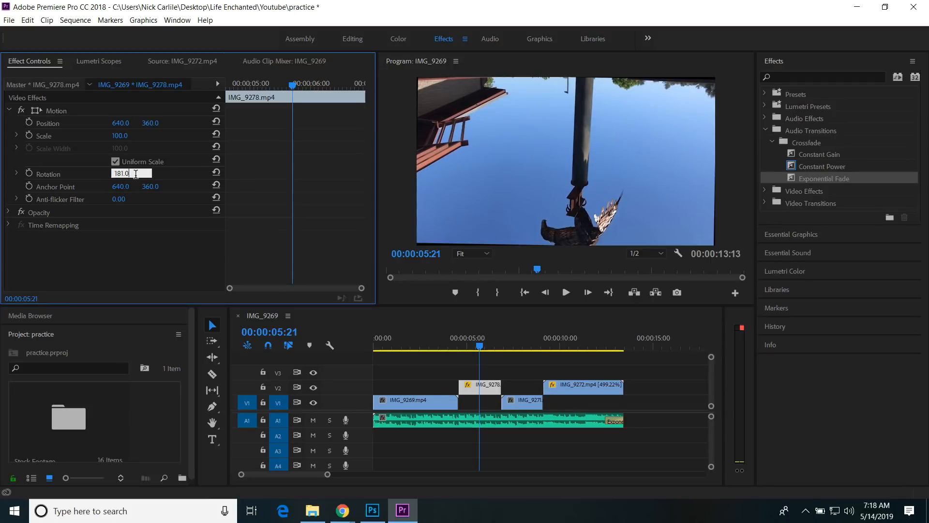
left_click_drag(136, 174, 103, 178)
type("180")
key("Return")
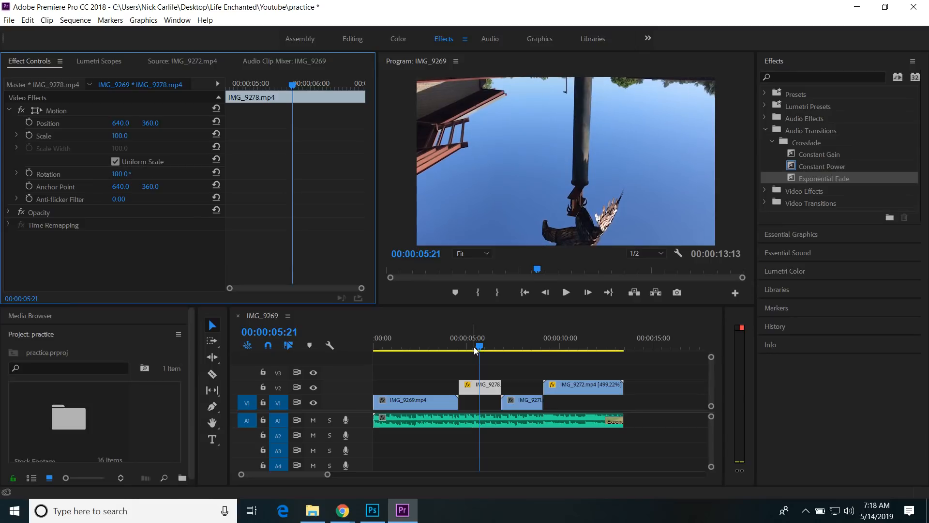
left_click_drag(475, 350, 448, 349)
key("space")
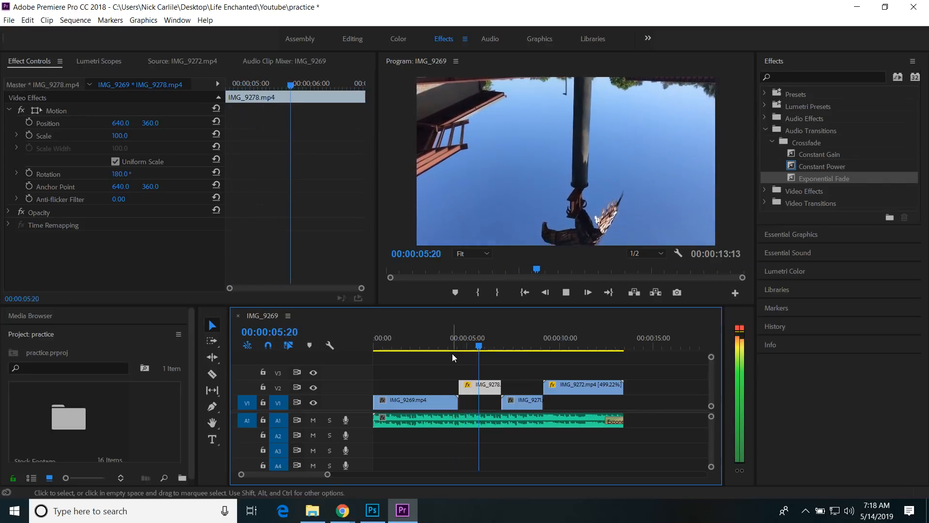
Cut IMG_9278.mp4 on V2 at 00:00:05:14 with the Razor tool, return to the Selection tool, and deselect the clip.
left_click_drag(487, 346, 475, 347)
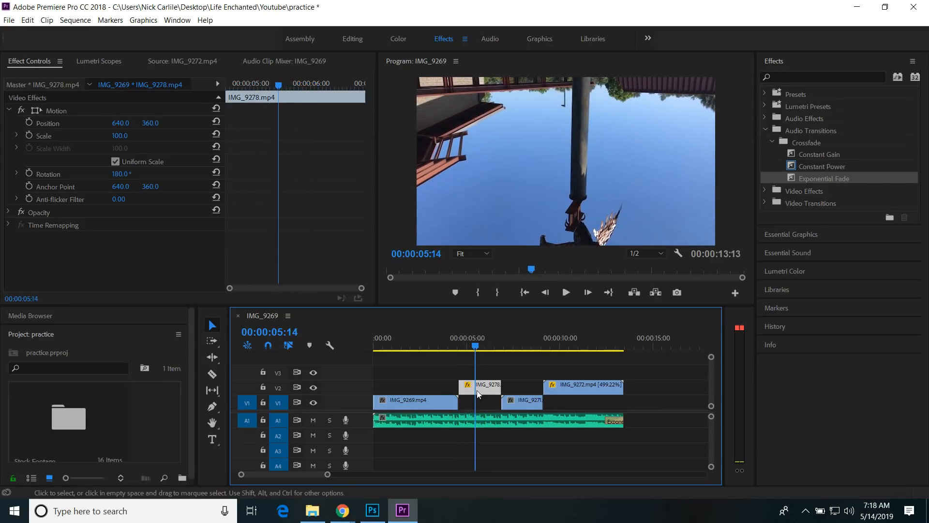
left_click(212, 374)
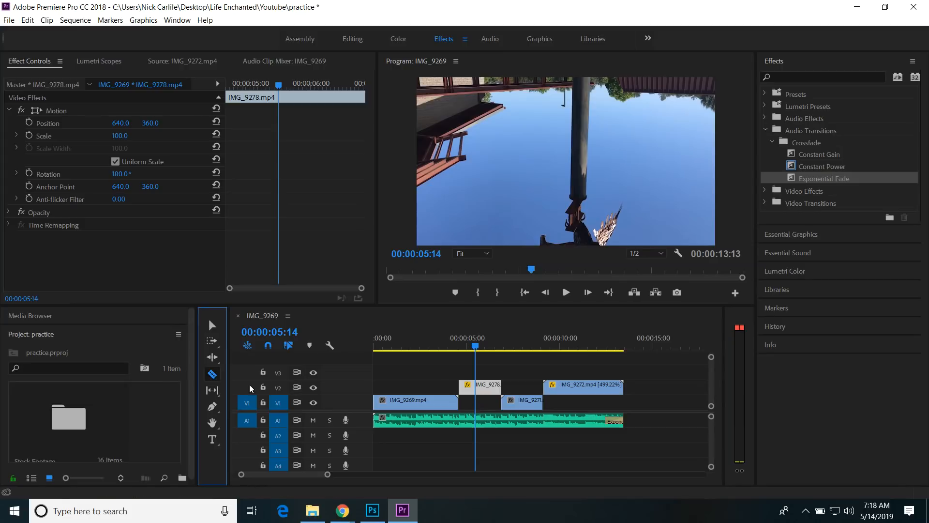
left_click(477, 387)
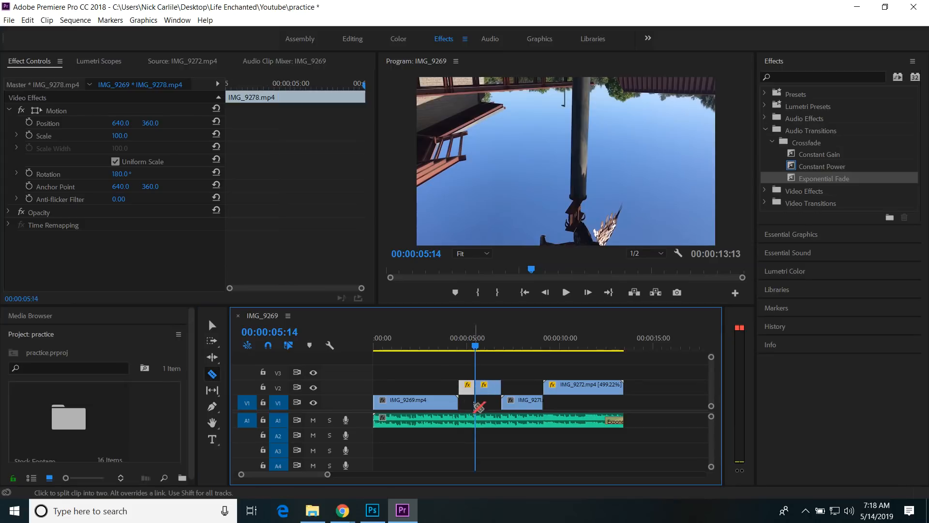
left_click(212, 325)
left_click(436, 373)
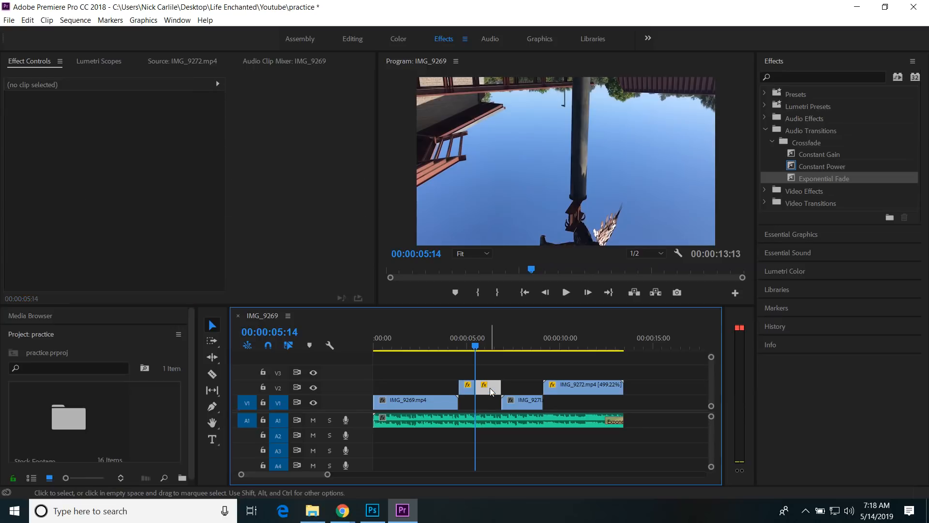
Set the rotation of the second part of IMG_9278.mp4 to 0° and play back across the cut.
left_click(491, 391)
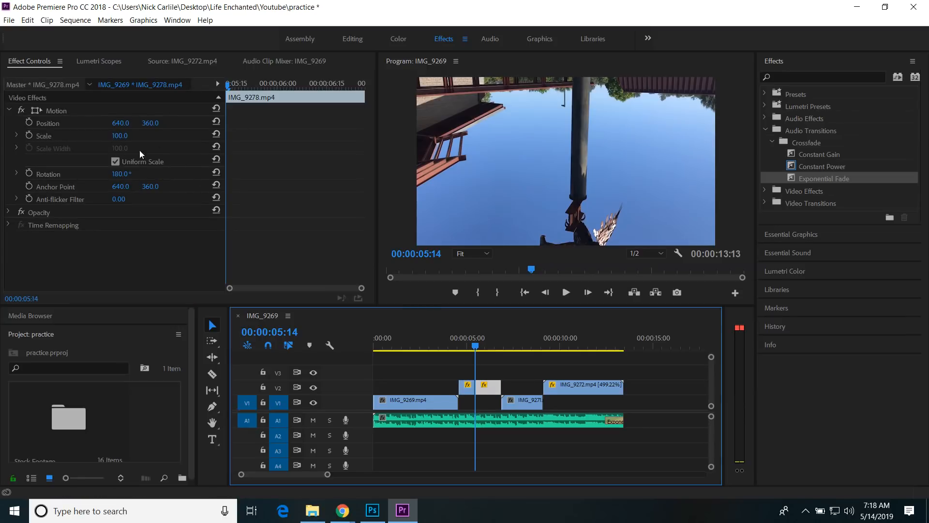
left_click(130, 172)
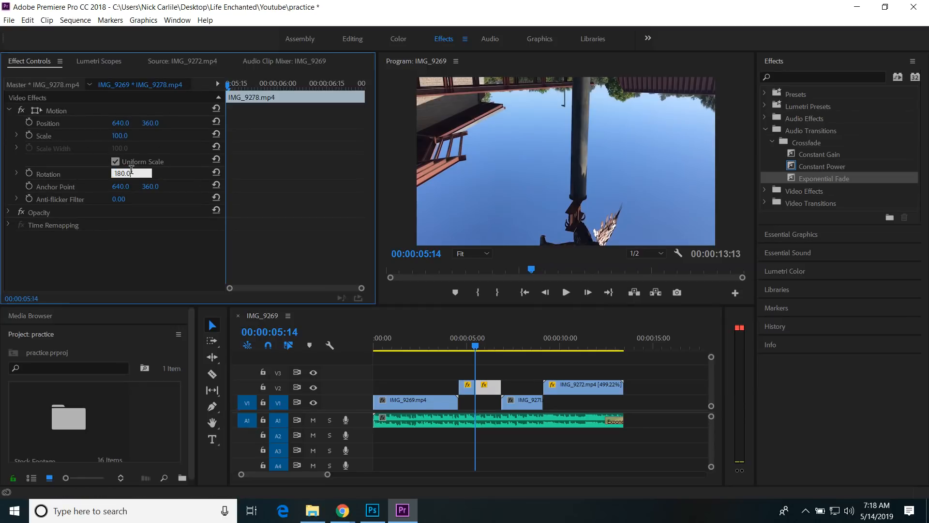
left_click_drag(130, 170, 111, 174)
type("0")
key("Return")
left_click_drag(477, 347, 454, 353)
key("space")
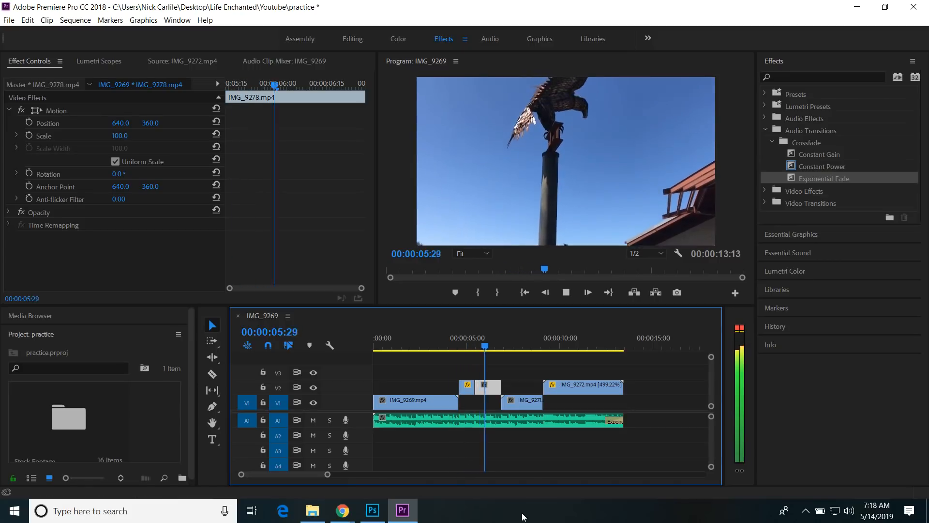
key("space")
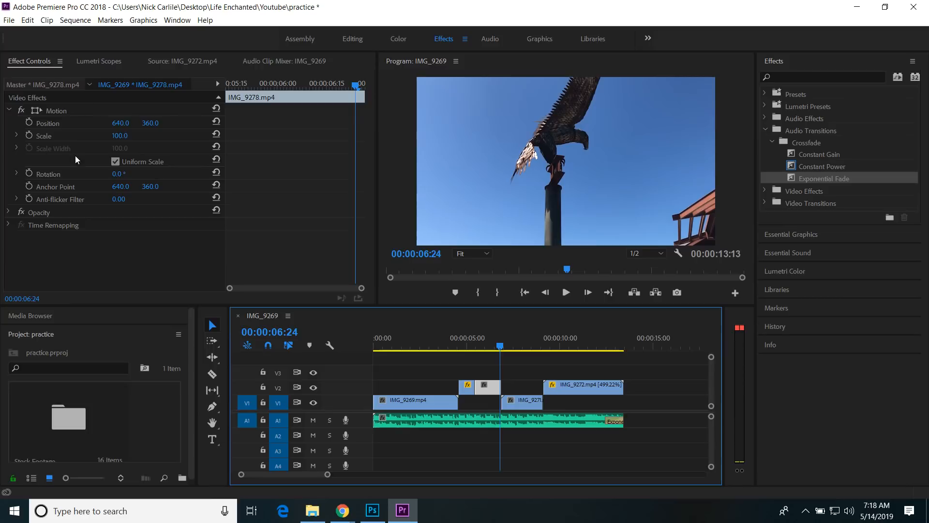
Cut the second part of IMG_9278.mp4 on V2 at 00:00:06:09 with the Razor tool and return to the Selection tool.
left_click(491, 348)
left_click_drag(490, 350, 490, 349)
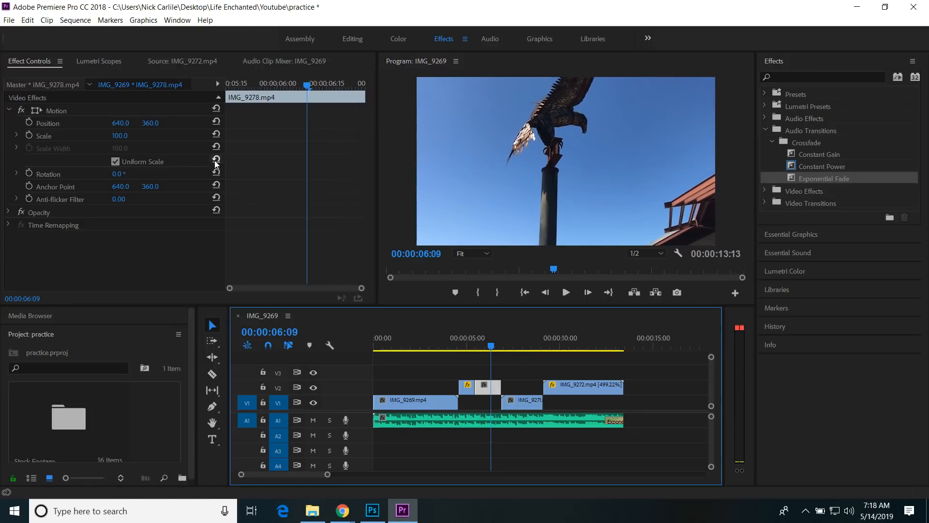
left_click(212, 373)
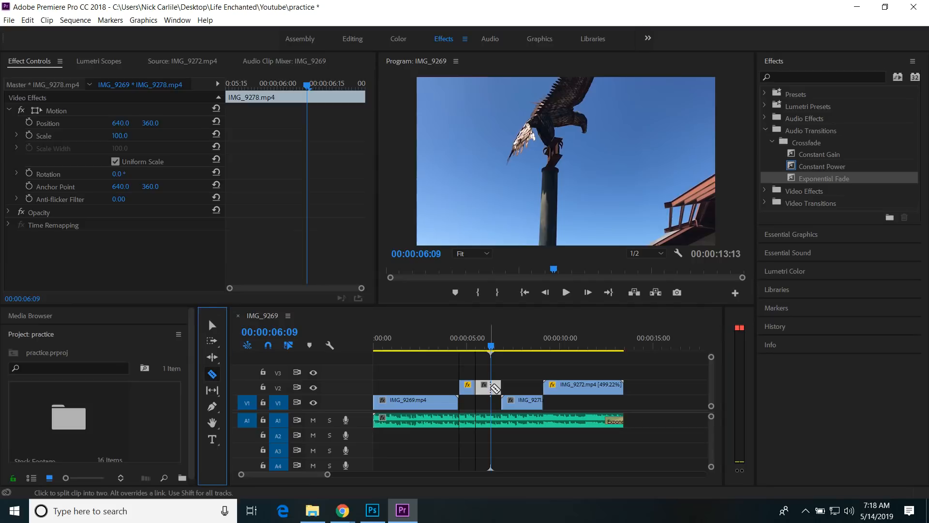
left_click(494, 387)
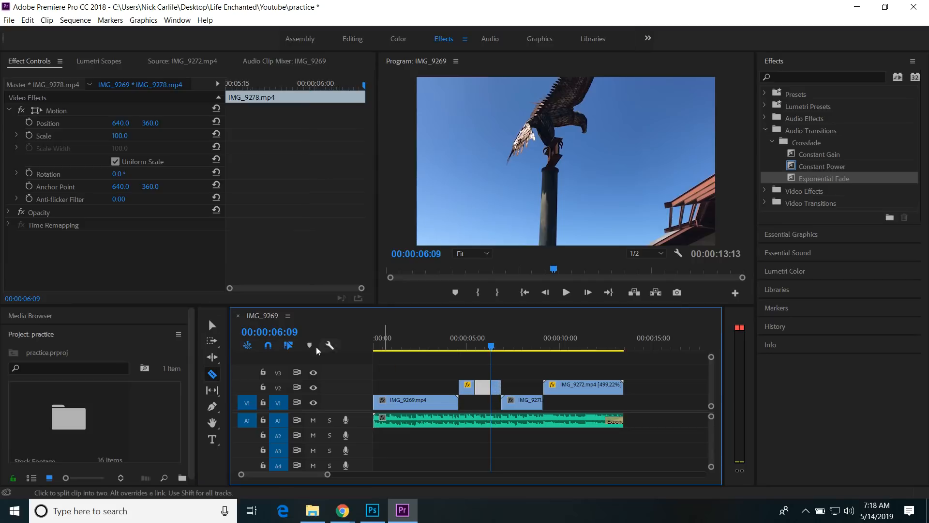
key("v")
Scale the last piece of IMG_9278.mp4 to 220, reposition it to 770, 642, and play back the zoomed section.
left_click(497, 389)
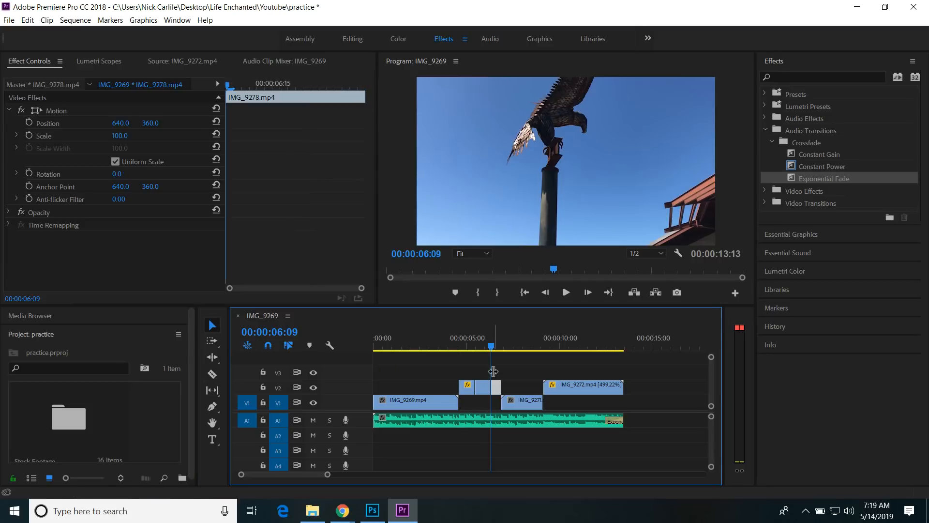
left_click(494, 345)
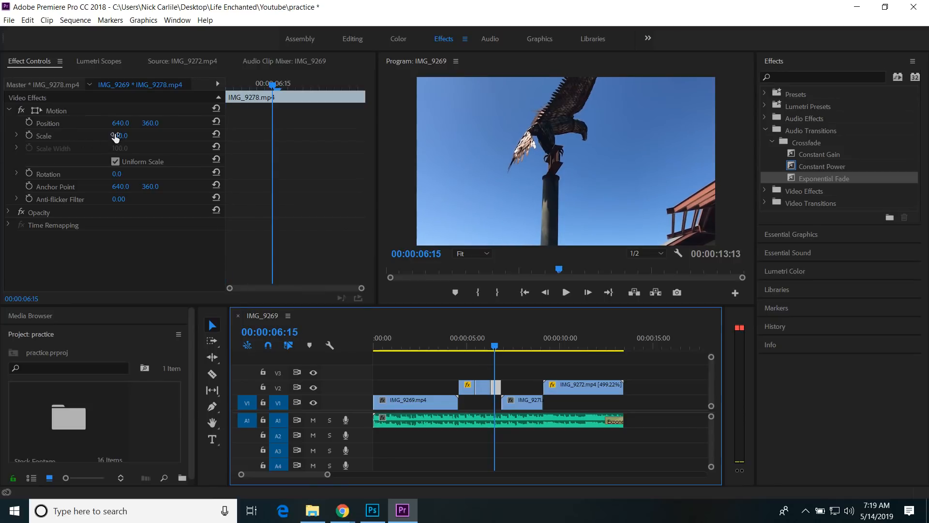
left_click_drag(120, 136, 145, 124)
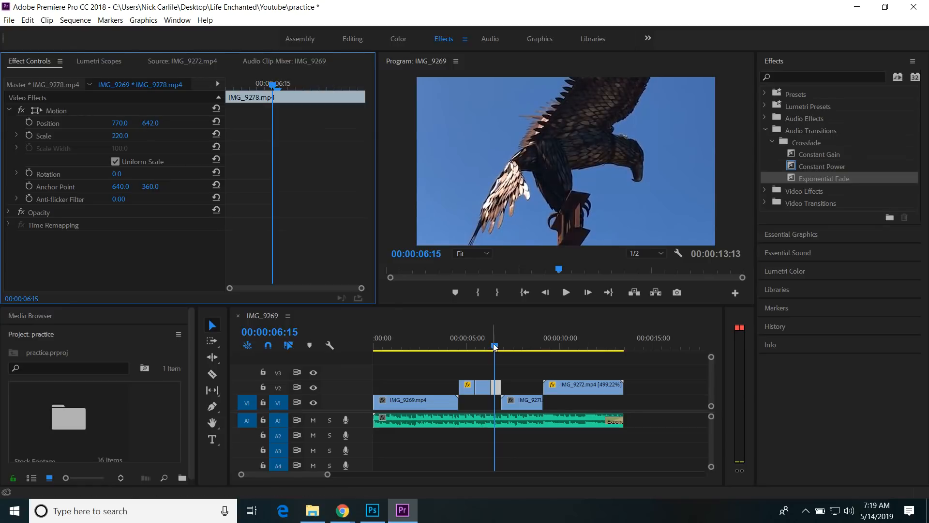
left_click_drag(492, 344, 444, 360)
key("space")
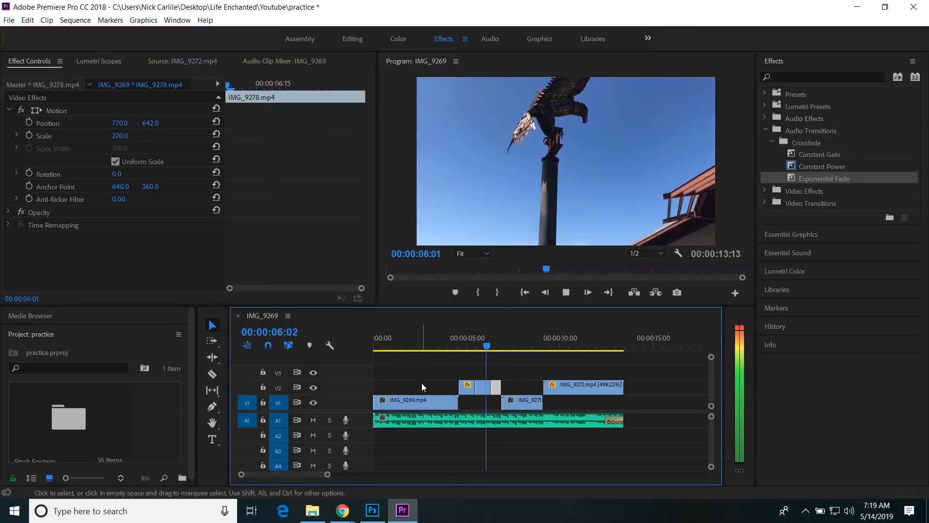
key("space")
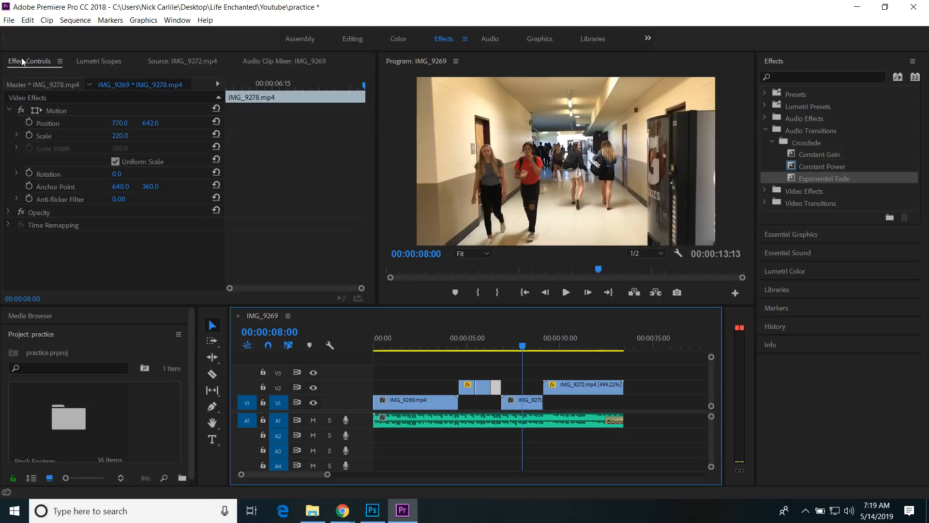
Pick the Type tool and switch to the title document in Photoshop.
left_click(213, 439)
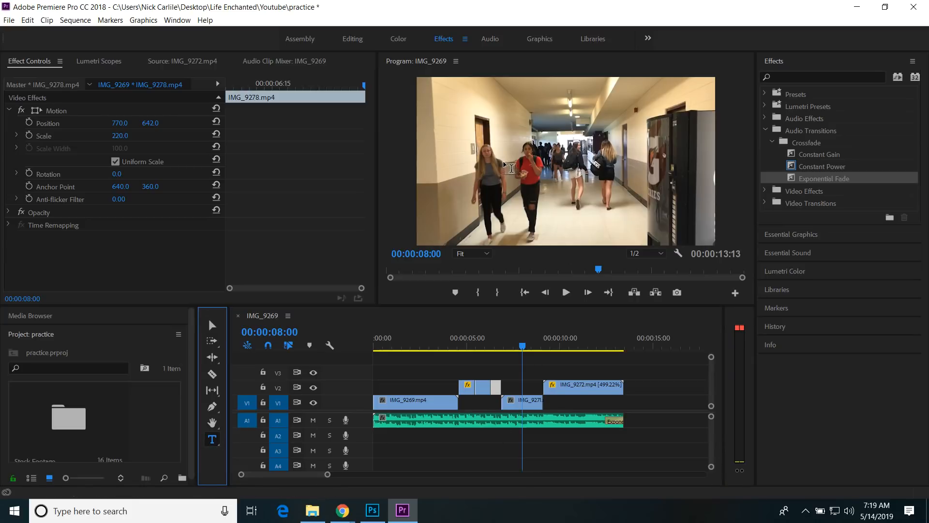
mouse_move(326, 511)
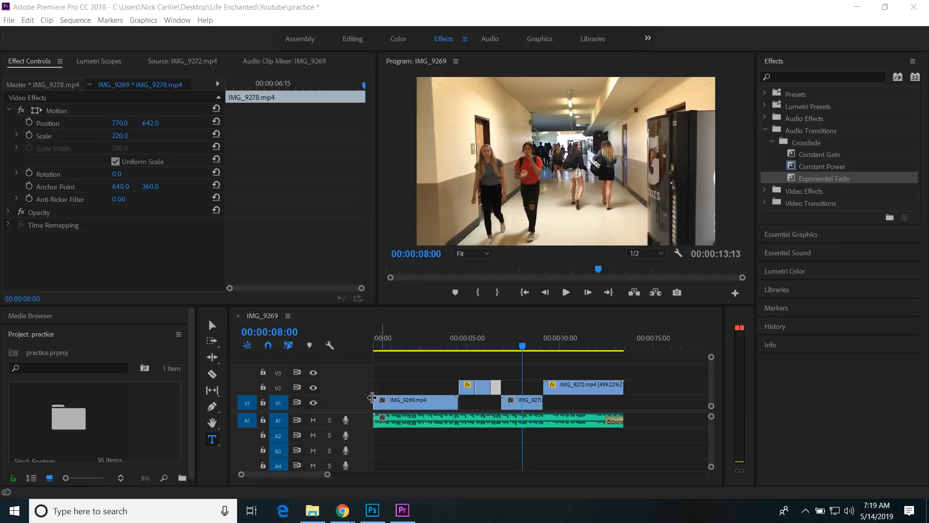
left_click(372, 511)
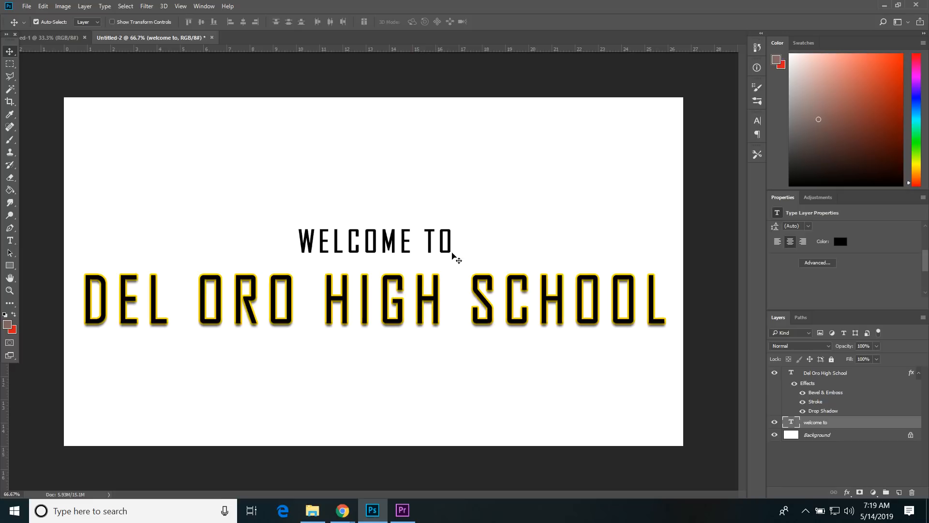
Nudge the Del Oro High School text slightly upward and hide the Background layer.
left_click_drag(428, 299, 429, 298)
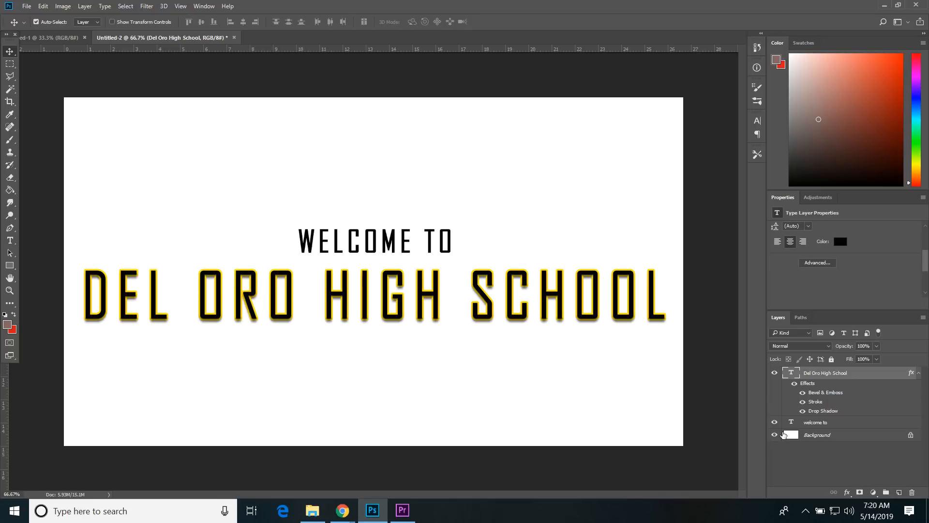
left_click(774, 434)
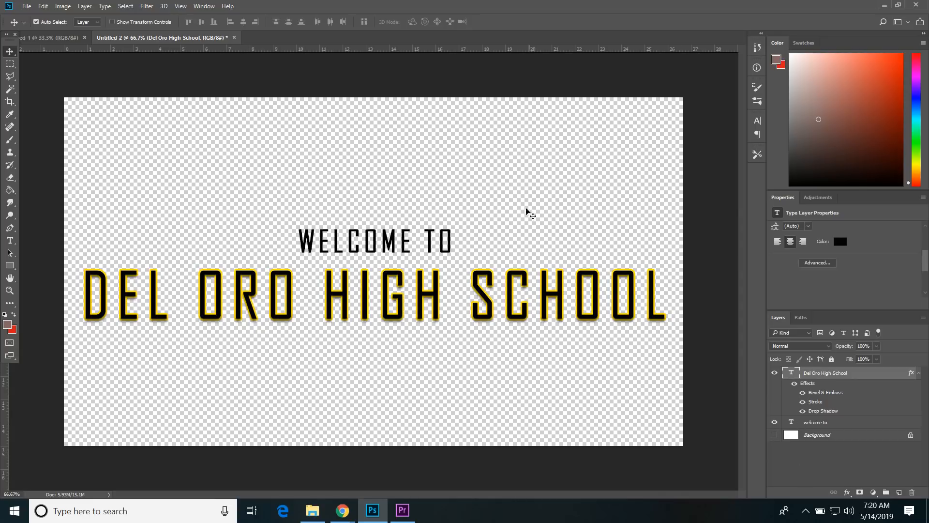
Save the title artwork as a PNG named title in the Photoshop folder, using the large file size option.
left_click(27, 6)
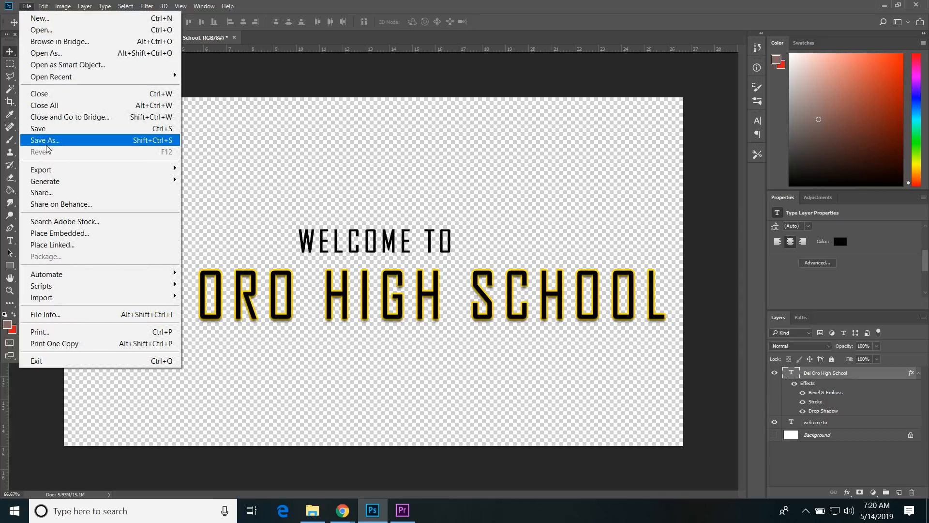
left_click(53, 139)
left_click(175, 241)
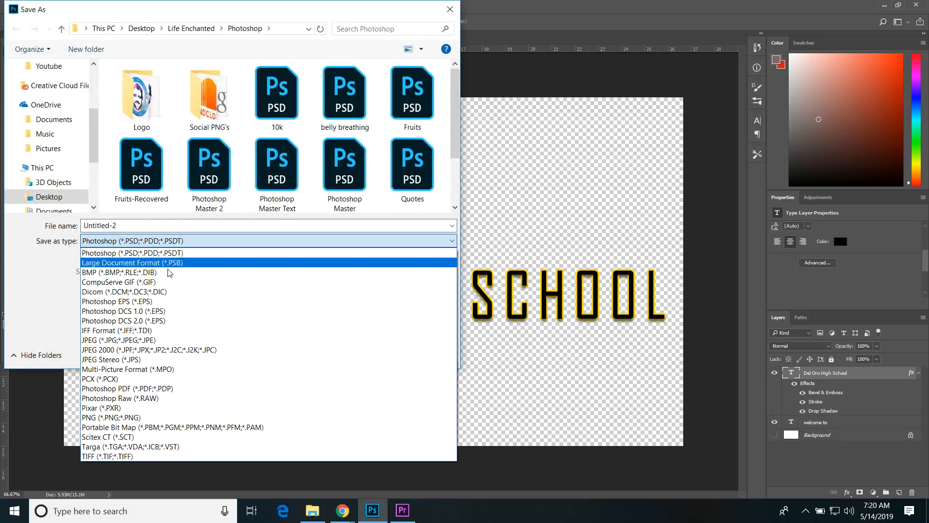
left_click(151, 417)
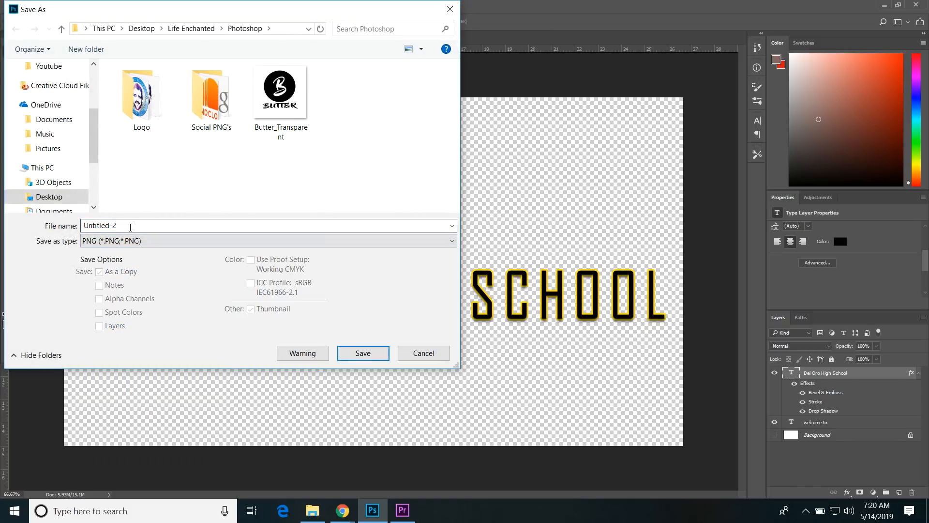
left_click_drag(128, 225, 80, 237)
type("title")
left_click(363, 353)
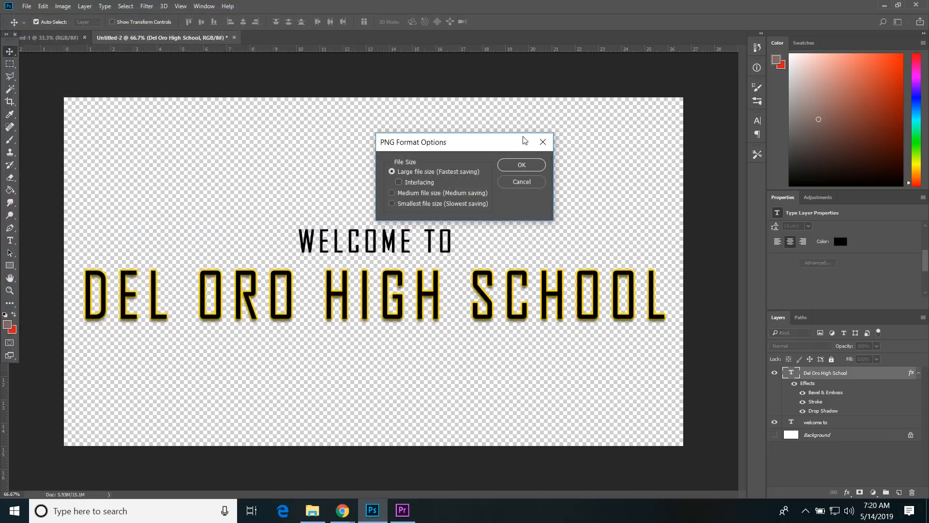
left_click(521, 165)
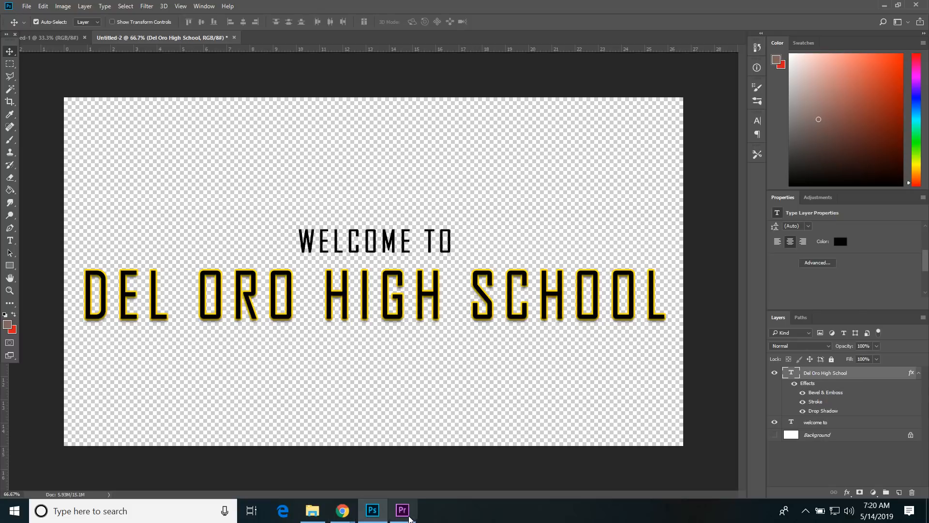
left_click(402, 510)
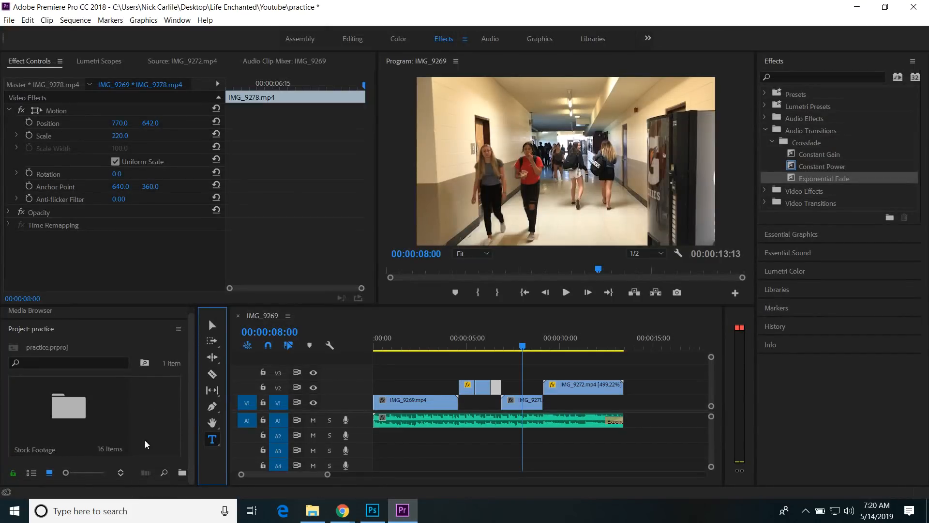
left_click(152, 429)
double_click(153, 430)
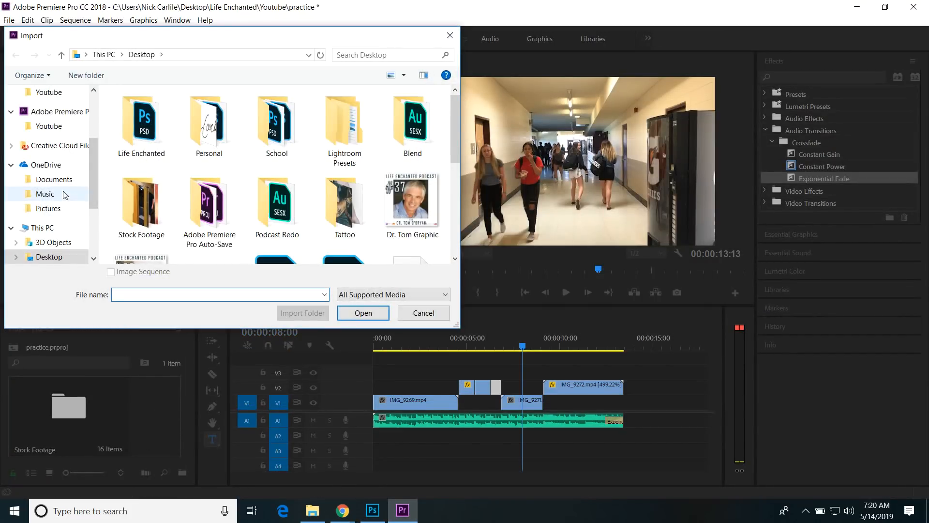
scroll(315, 180, "down", 4)
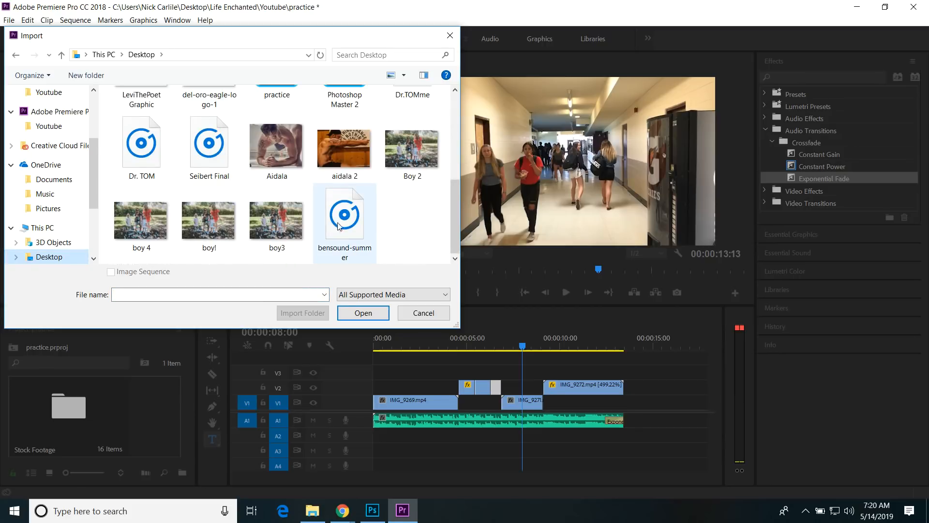
scroll(310, 216, "up", 3)
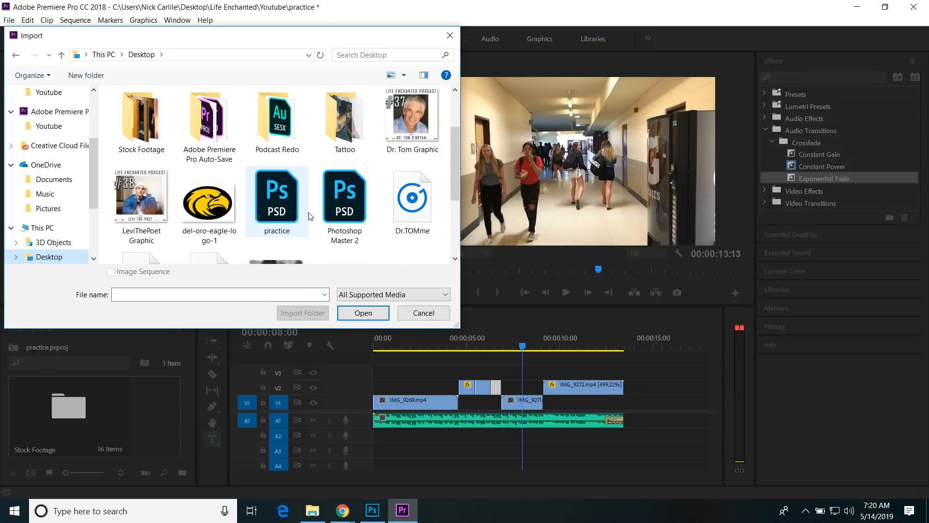
scroll(310, 217, "up", 1)
scroll(310, 216, "down", 2)
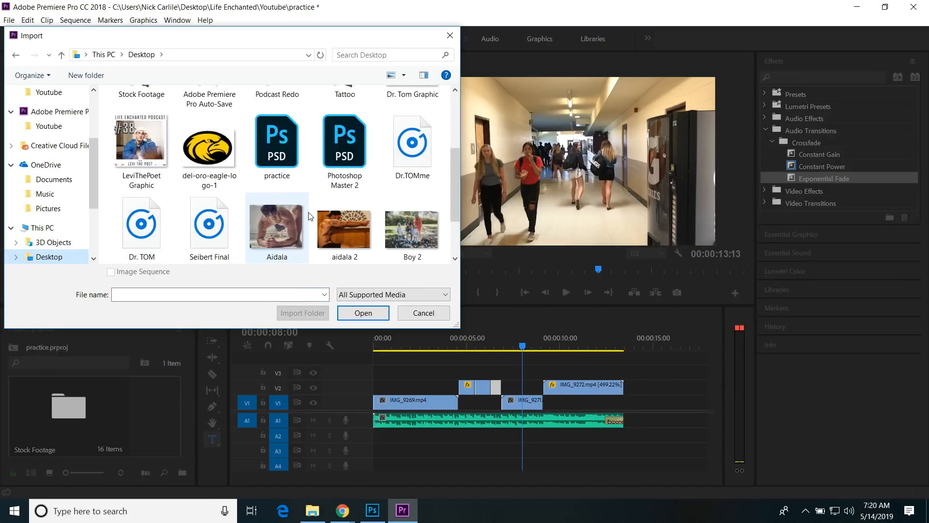
scroll(310, 217, "down", 1)
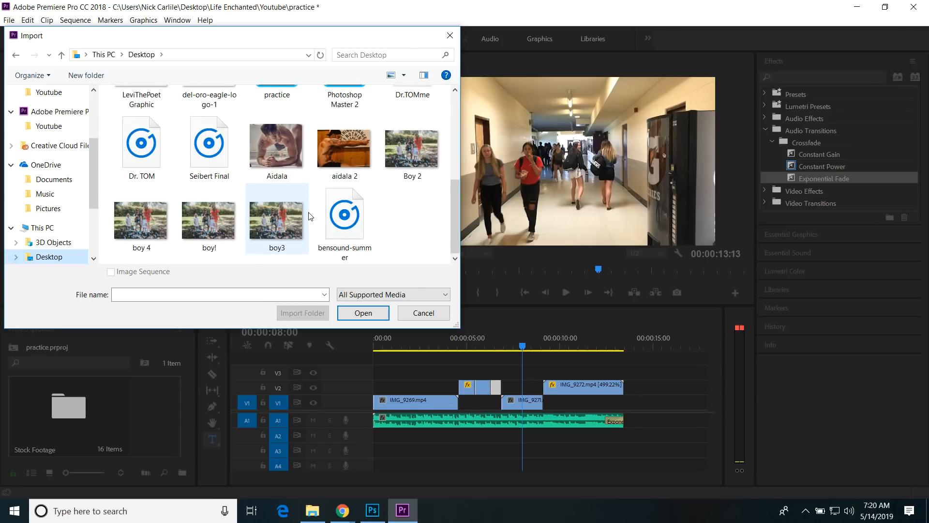
scroll(311, 216, "up", 1)
scroll(310, 216, "up", 2)
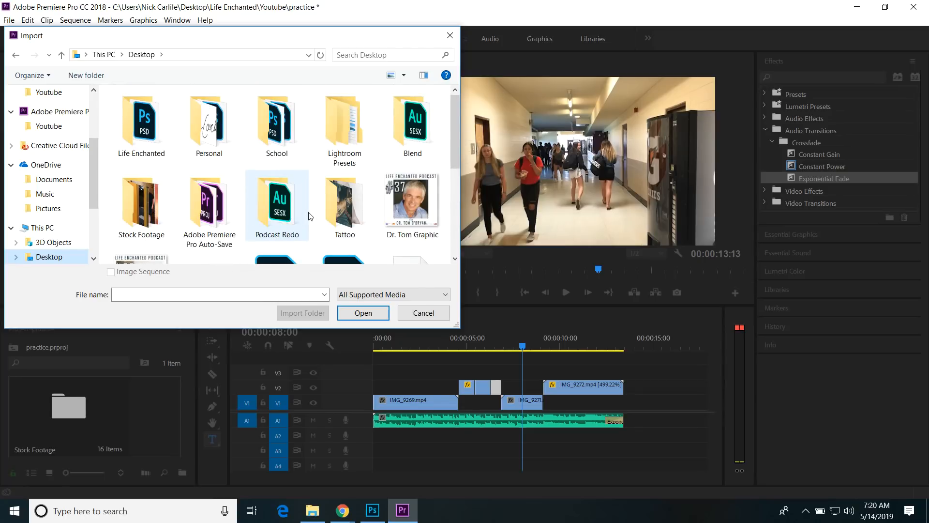
left_click(419, 317)
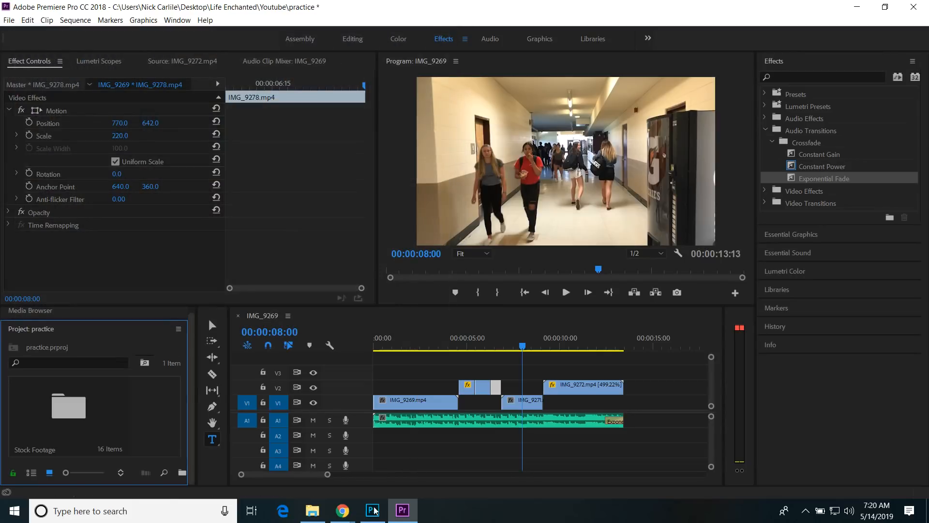
Switch to Photoshop and save the title artwork to the Desktop as a PNG named Untitled-2.
left_click(372, 510)
left_click(22, 6)
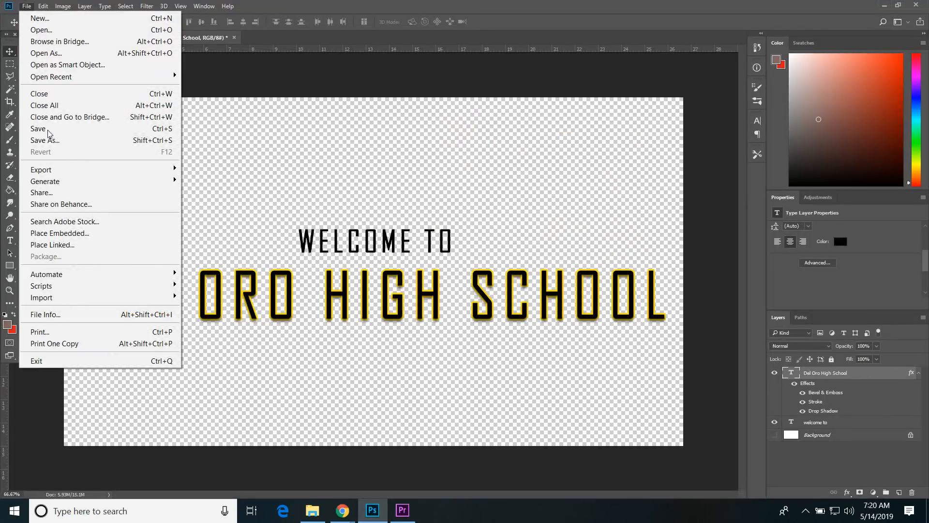
left_click(48, 140)
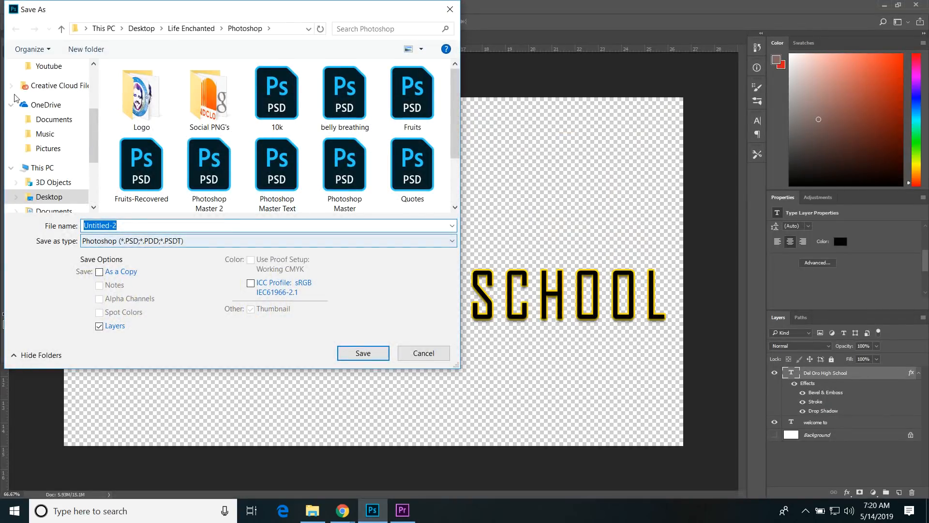
left_click(51, 182)
left_click(48, 196)
left_click(125, 241)
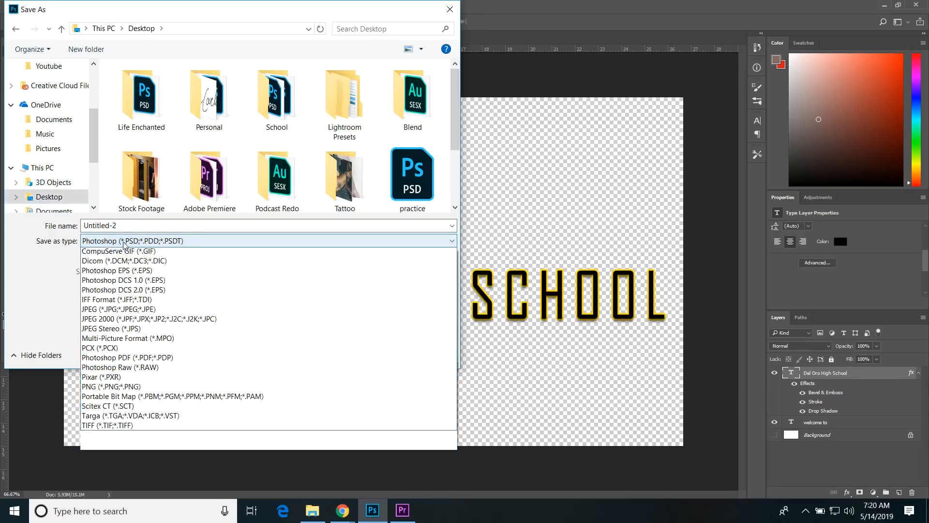
left_click(127, 415)
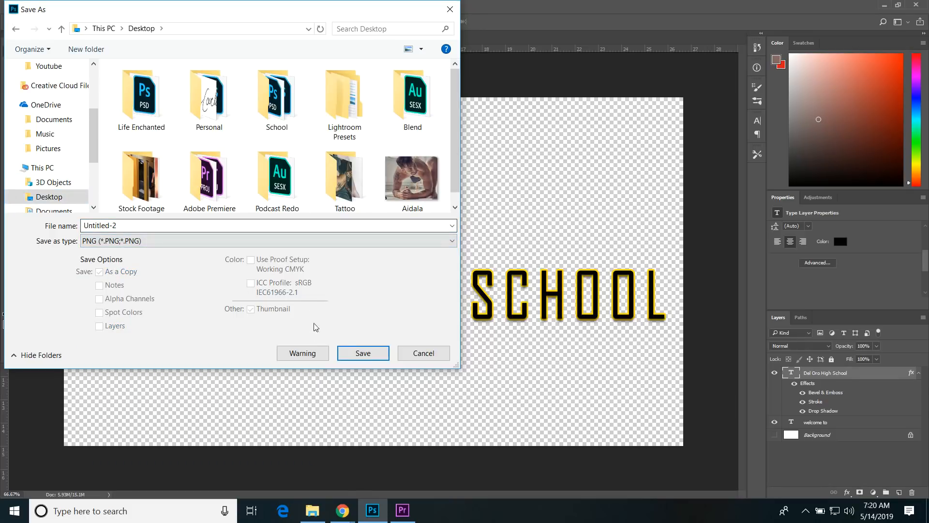
left_click(363, 353)
left_click(529, 165)
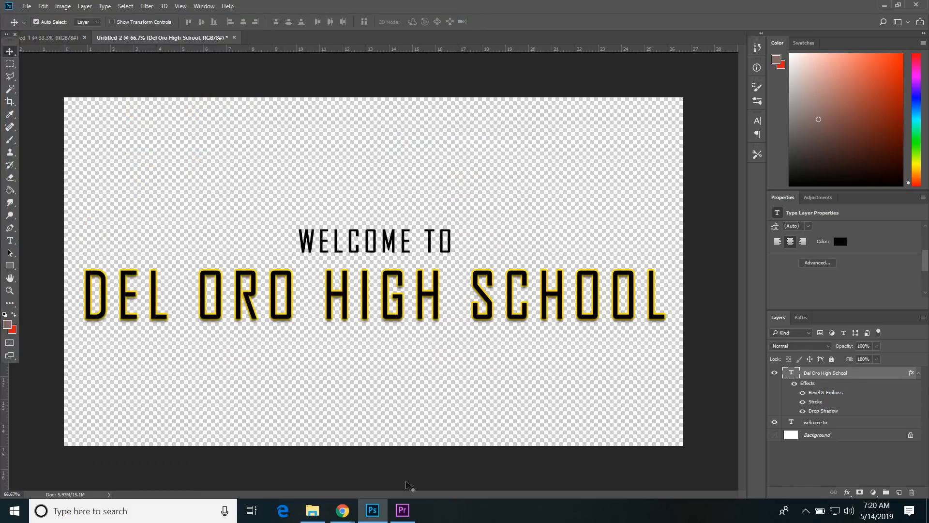
Switch to Premiere Pro and import the Untitled-2 PNG from the Desktop into the project.
left_click(402, 510)
double_click(162, 421)
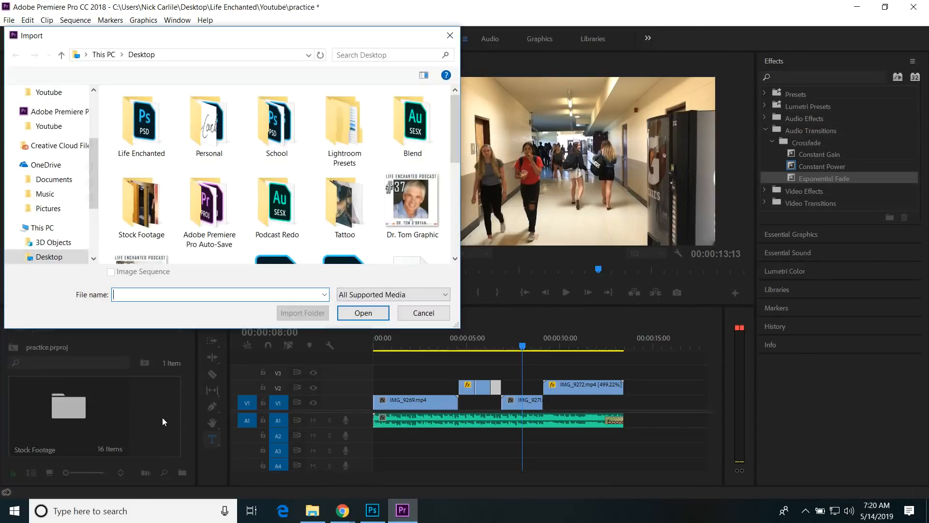
scroll(219, 175, "down", 5)
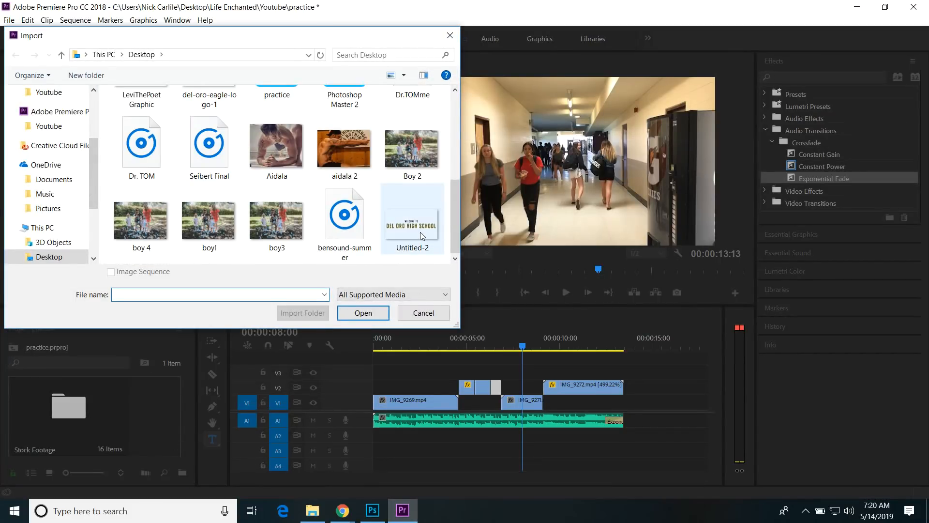
left_click(419, 231)
left_click(363, 313)
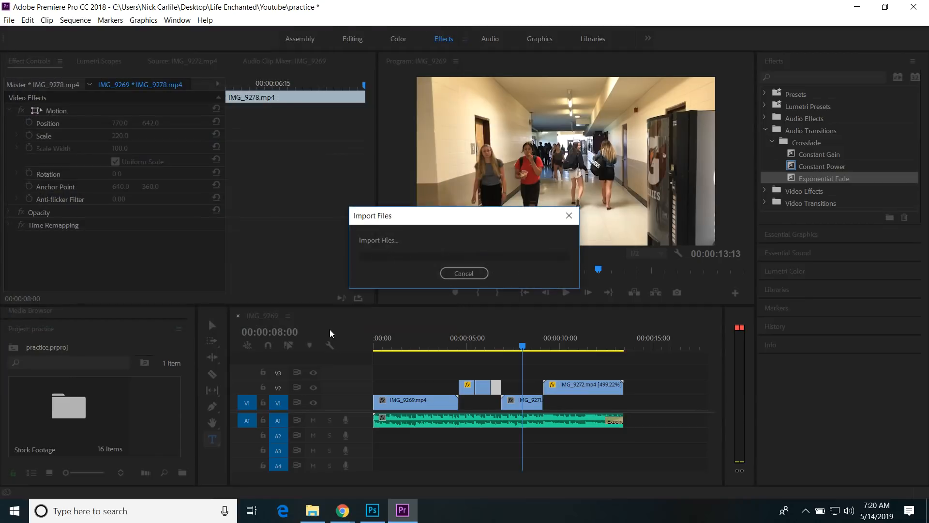
Place Untitled-2.png at the start of track V3, shorten it from its end, and play the sequence from the beginning.
left_click_drag(141, 406, 376, 377)
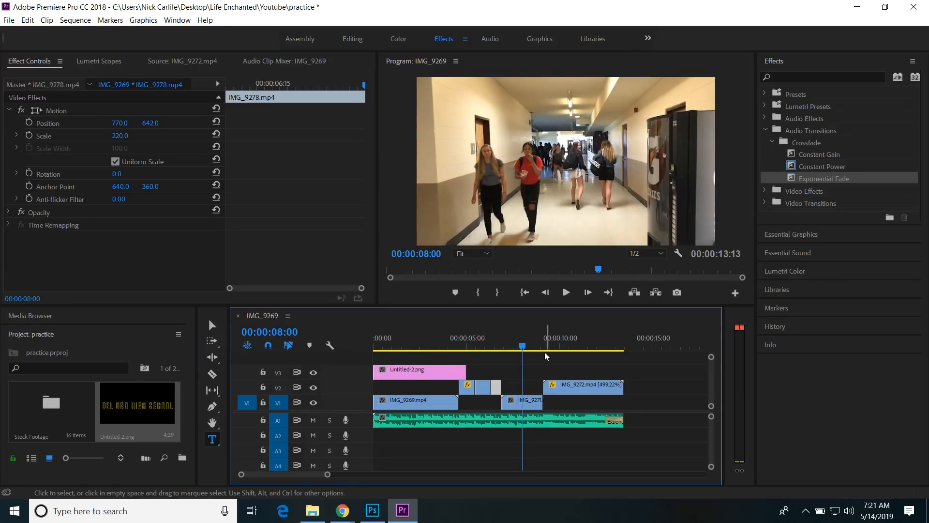
left_click_drag(523, 347, 415, 346)
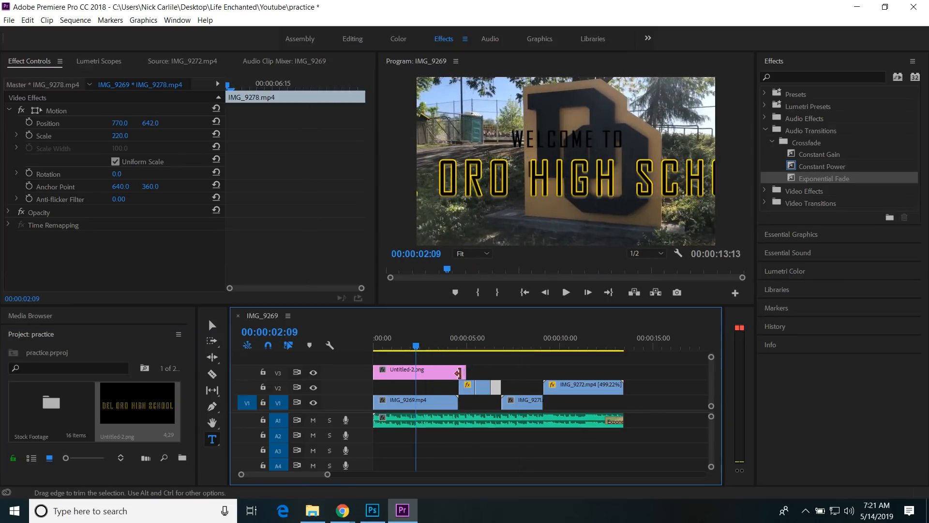
left_click_drag(457, 373, 340, 356)
key("space")
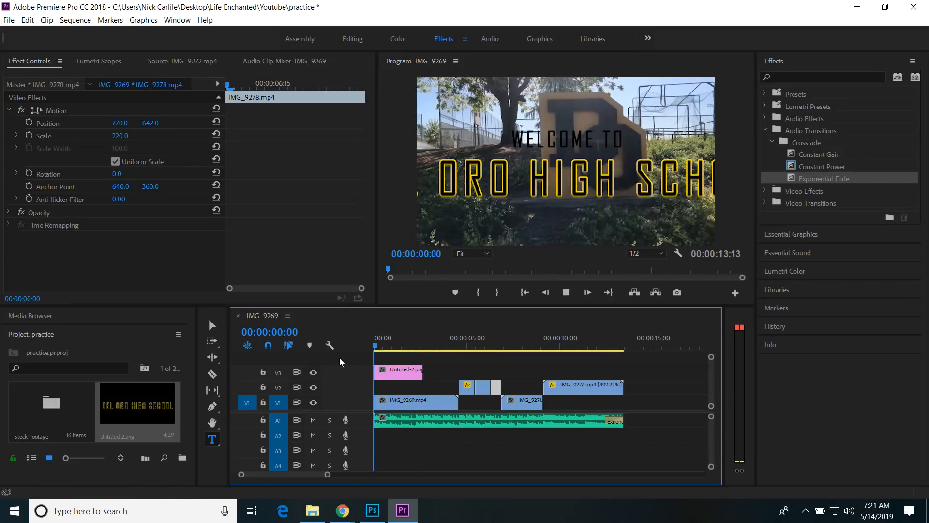
Move the title along track V3 over the first two IMG_9278.mp4 pieces and show the frame at 00:00:04:28.
left_click_drag(391, 373, 490, 379)
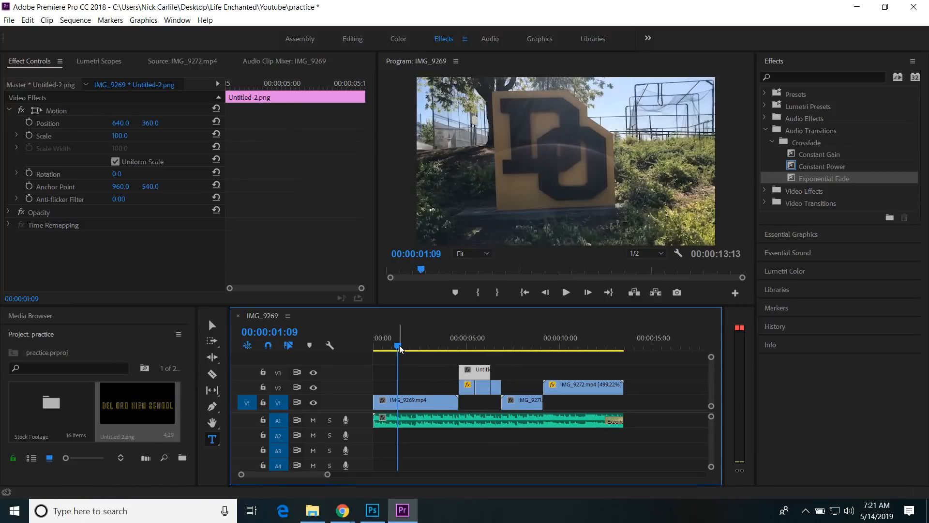
left_click_drag(400, 348, 465, 347)
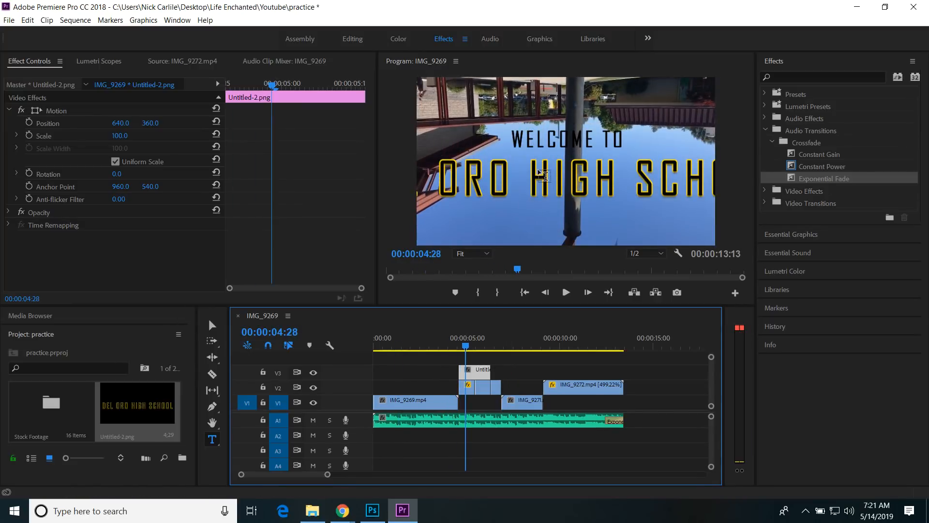
With the Selection tool, scale the title to 53 and reposition it to 658.1, 525.8 in the lower part of the frame.
left_click(217, 325)
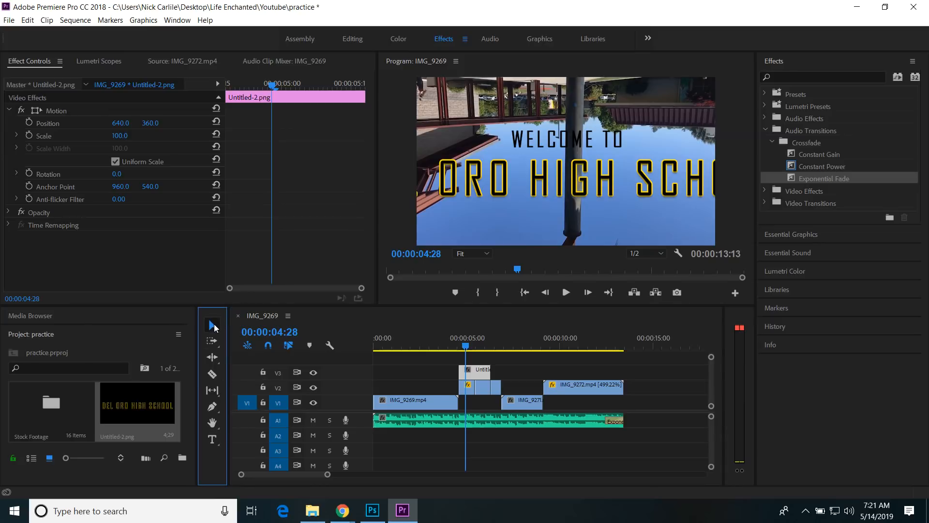
left_click(545, 175)
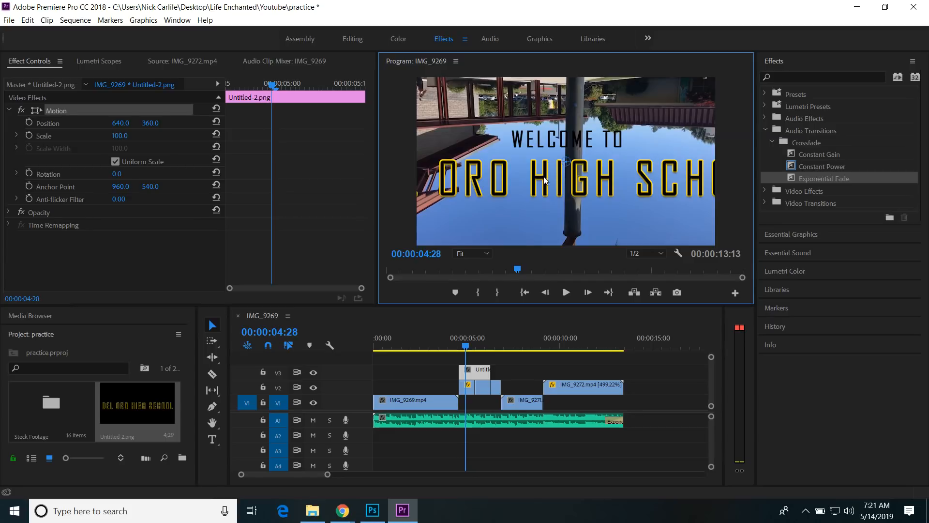
key("ctrl+s")
left_click_drag(547, 179, 644, 242)
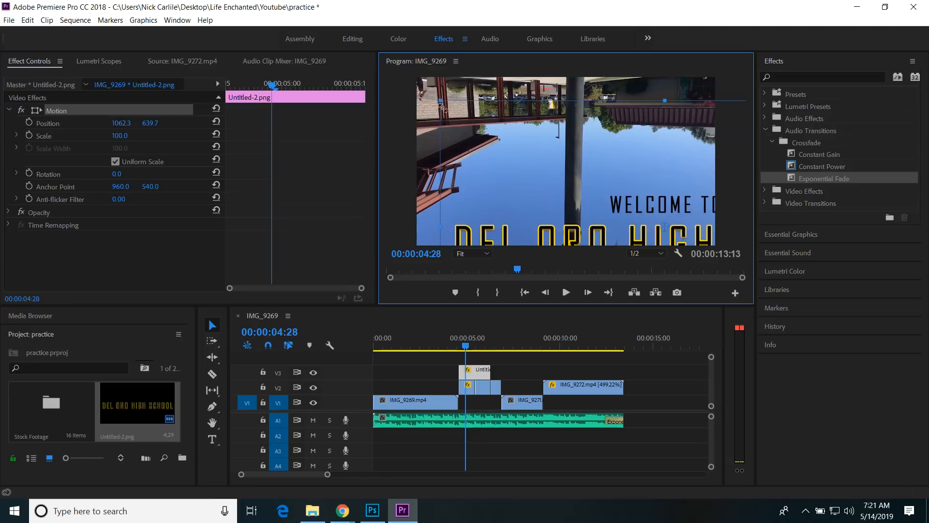
left_click_drag(442, 102, 546, 160)
left_click_drag(683, 233, 591, 210)
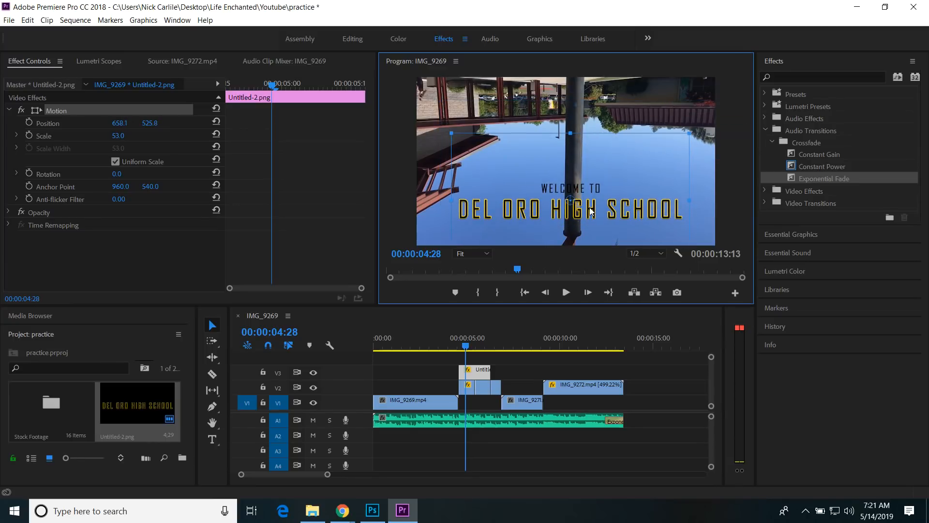
Play the sequence from the start past the title section to review the title over the footage.
key("Home")
key("space")
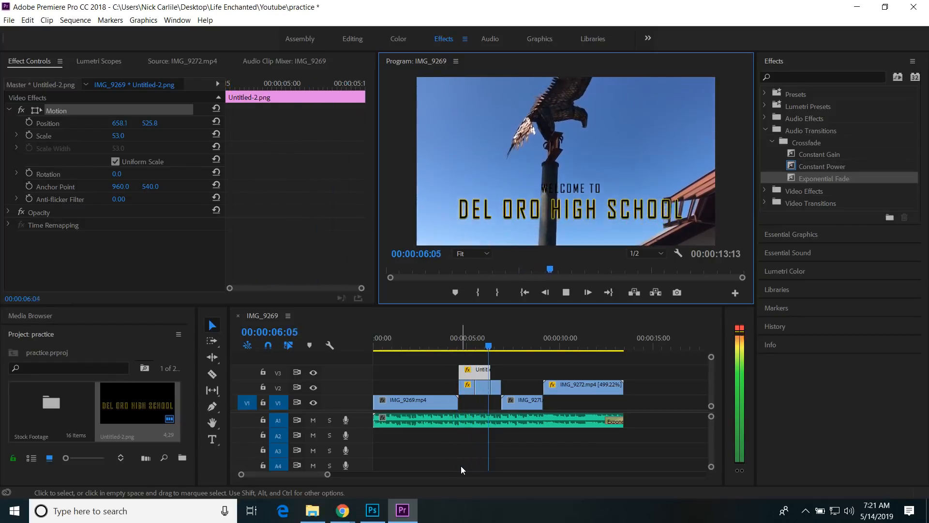
key("space")
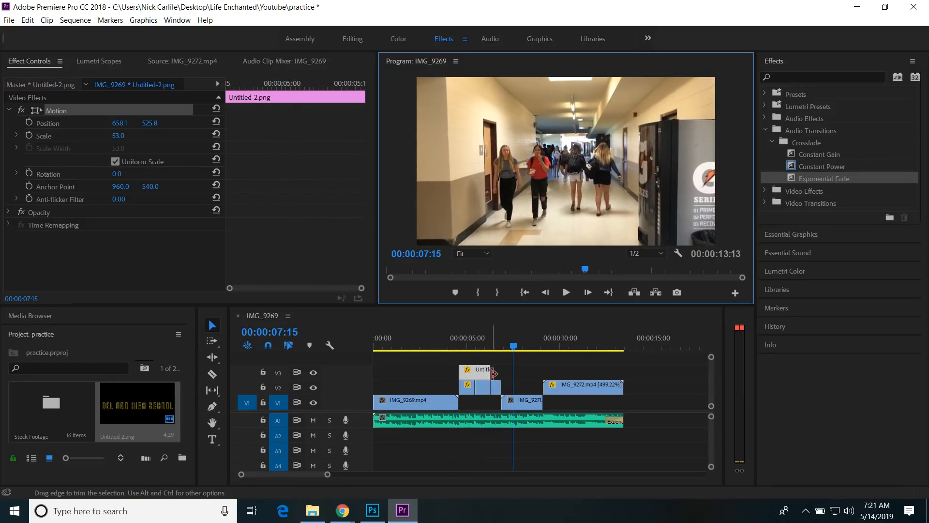
Move the title on V3 above the second V1 clip, match its length to that clip, and play back the sequence.
left_click_drag(487, 370, 472, 348)
key("space")
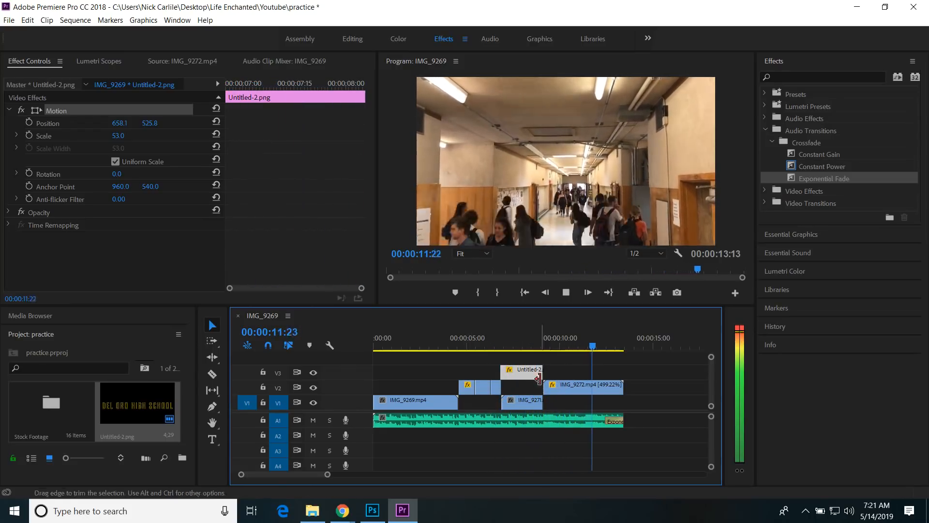
key("space")
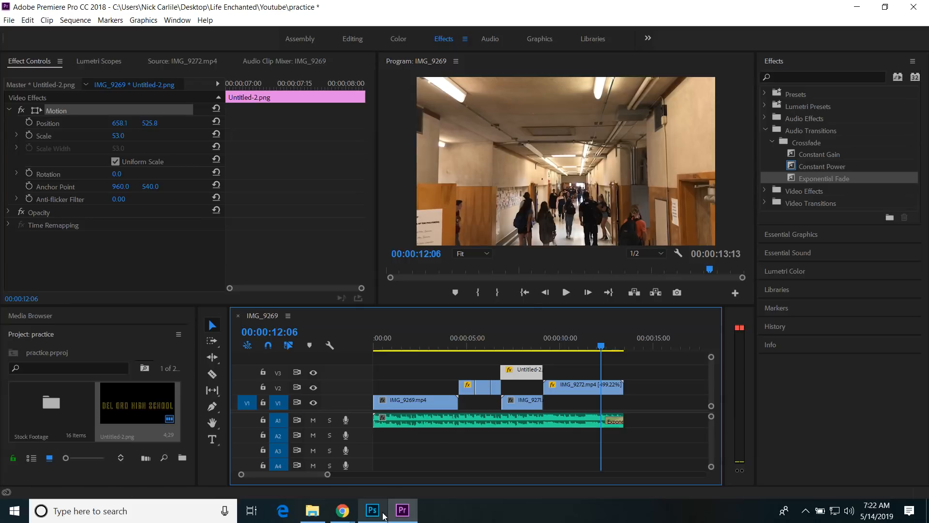
left_click(389, 486)
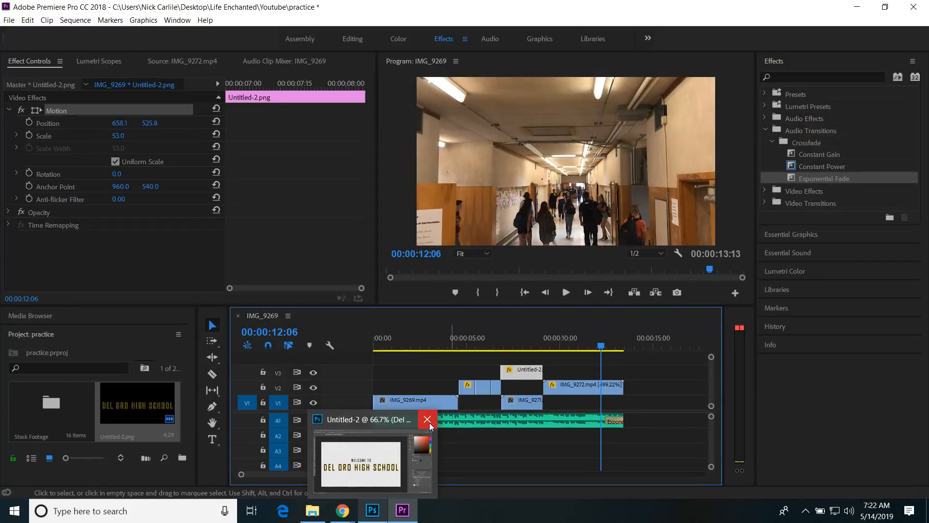
left_click(427, 419)
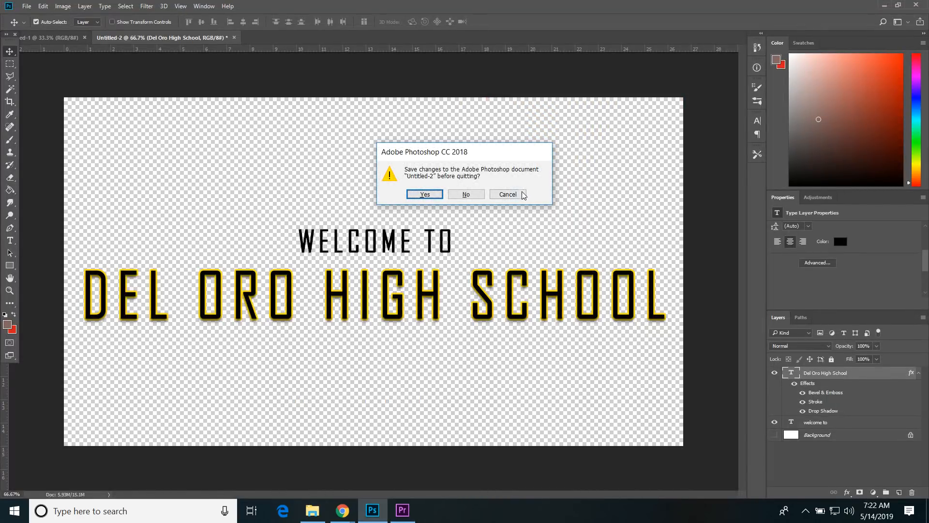
left_click(507, 194)
left_click(402, 510)
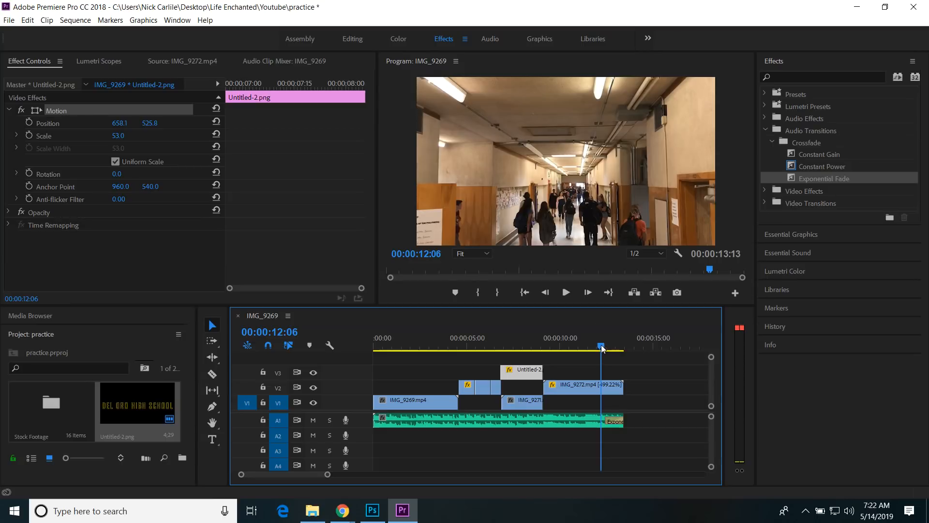
Widen the Project panel and create a new adjustment layer with the default video settings.
left_click_drag(602, 348, 600, 348)
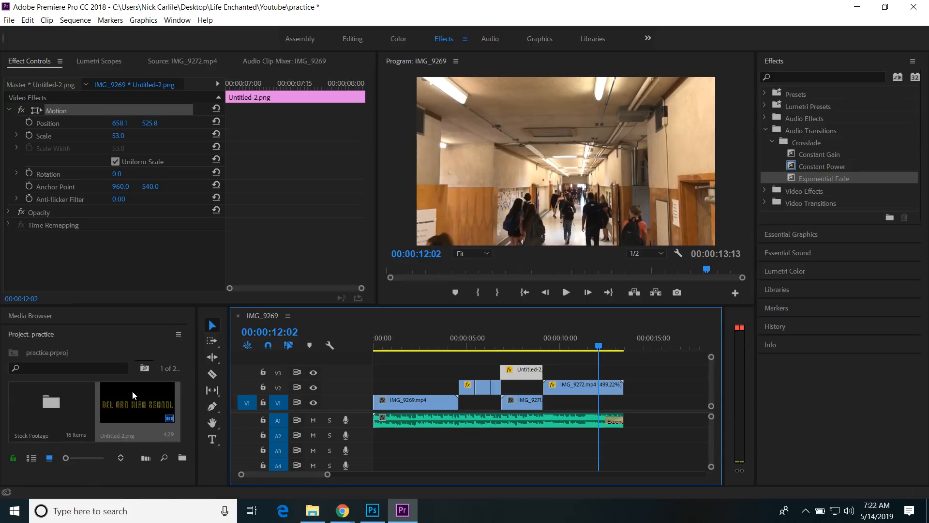
left_click_drag(197, 419, 240, 412)
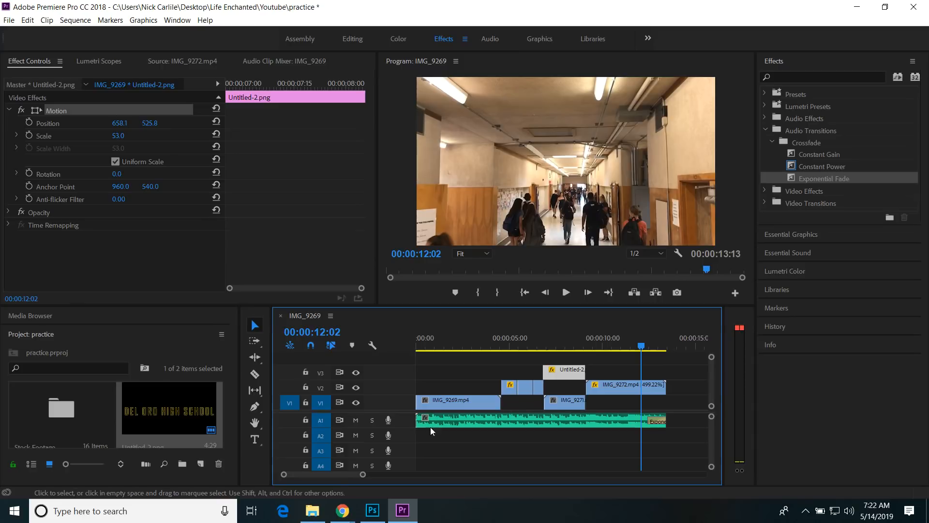
left_click(200, 464)
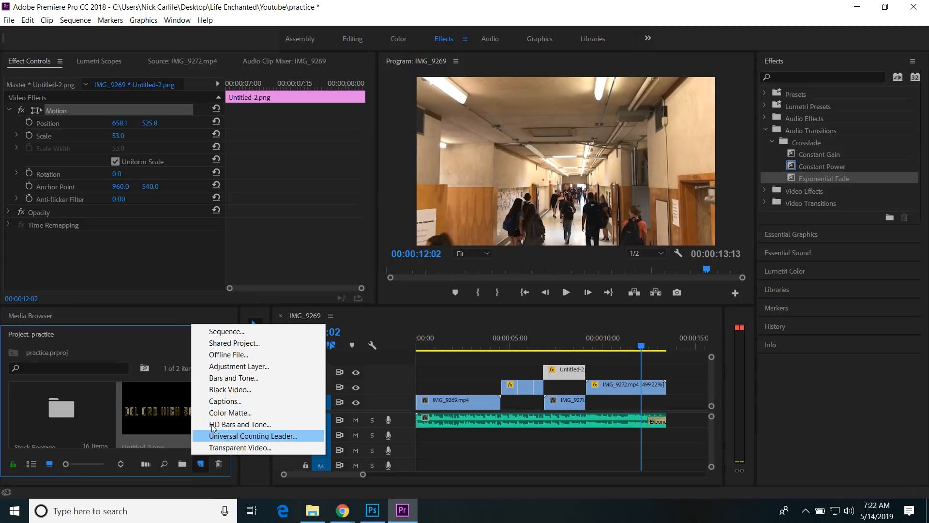
left_click(239, 366)
left_click(487, 298)
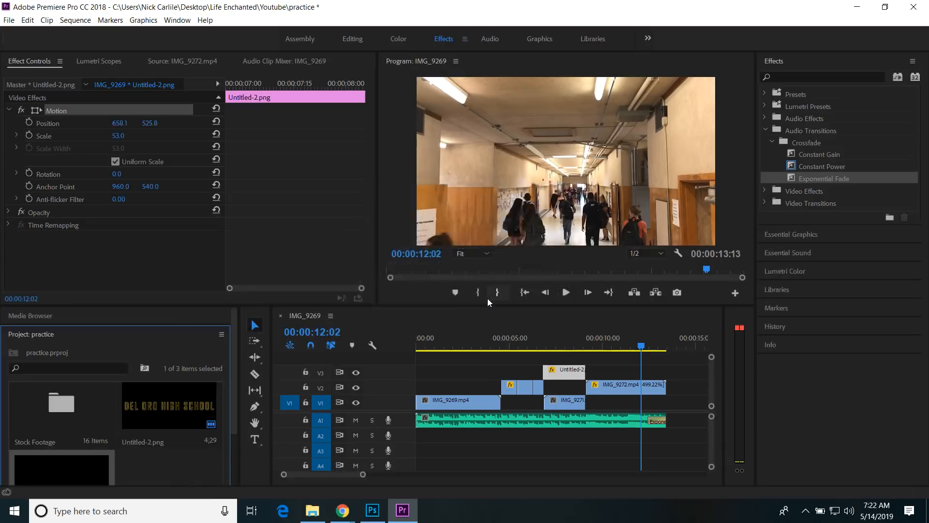
Place the adjustment layer on a new track V4 at the sequence start and extend it to the end of the footage.
scroll(210, 448, "down", 2)
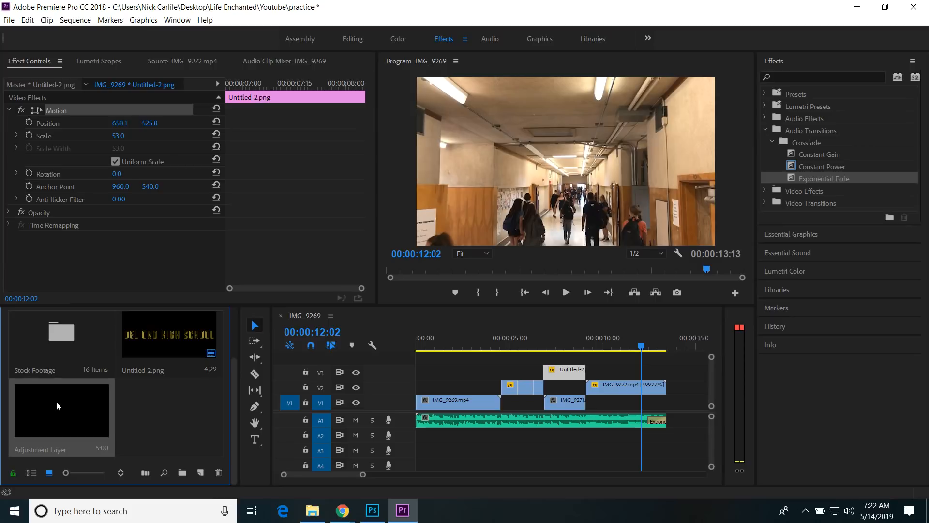
left_click_drag(56, 402, 419, 358)
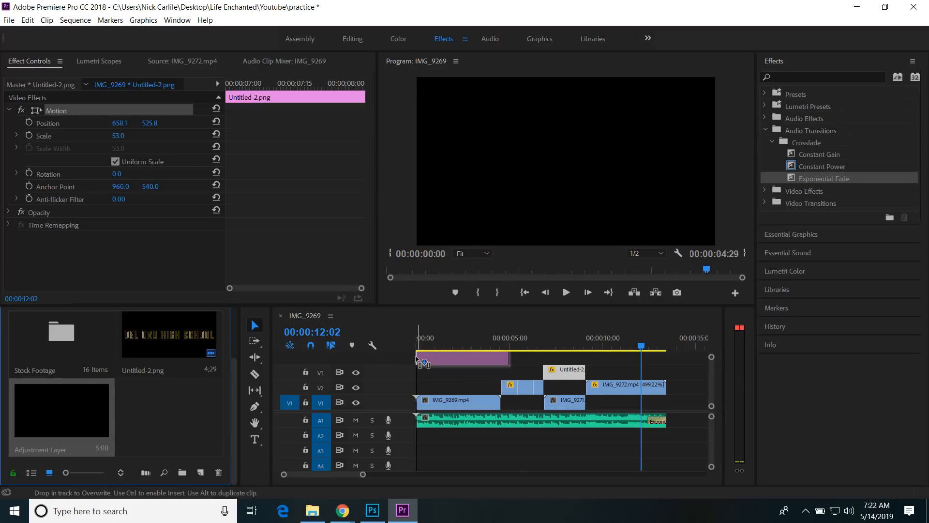
left_click_drag(505, 358, 666, 358)
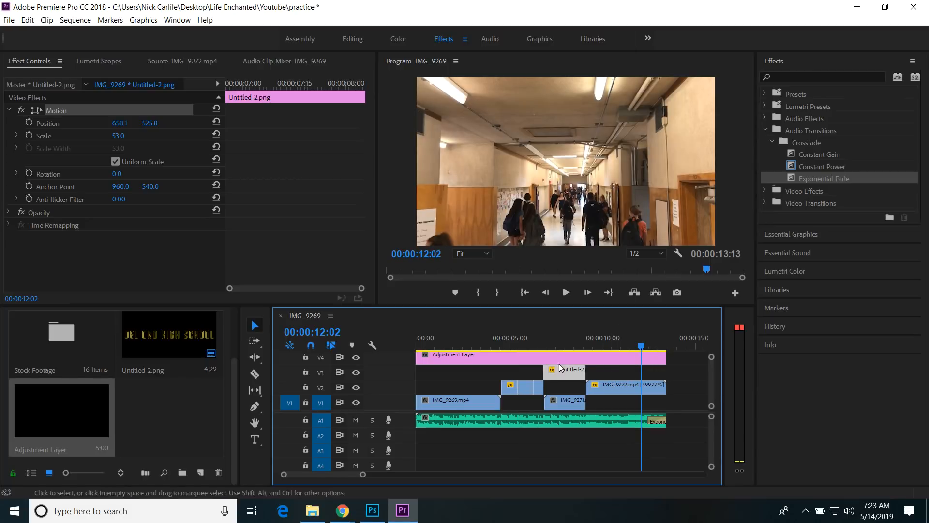
Try the SL BLUE STEEL creative look in Lumetri Color on the adjustment layer, and settle on Kodak 5218 Kodak 2383 (by Adobe).
left_click(498, 361)
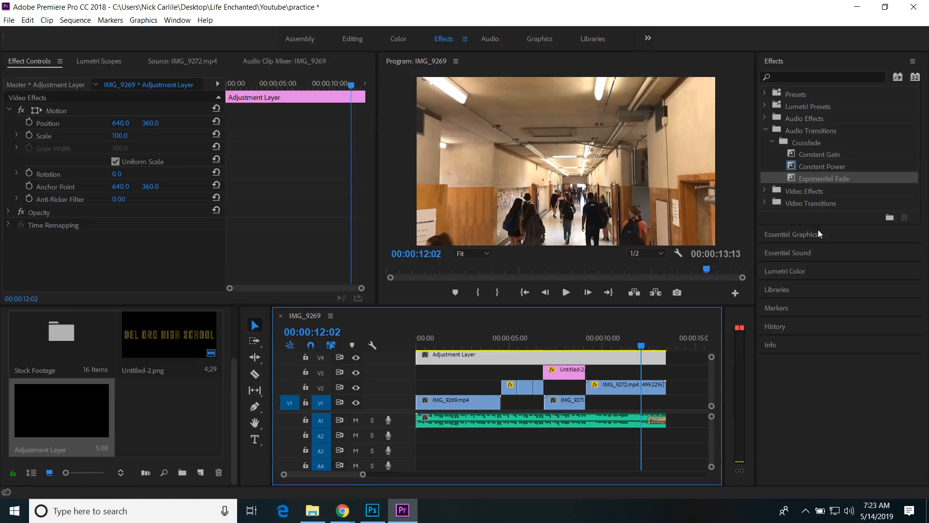
left_click(399, 38)
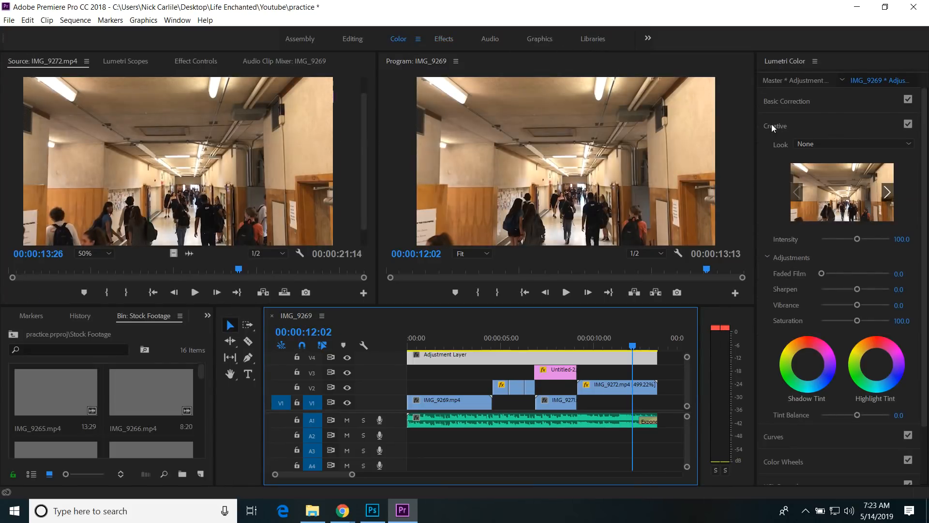
left_click(815, 147)
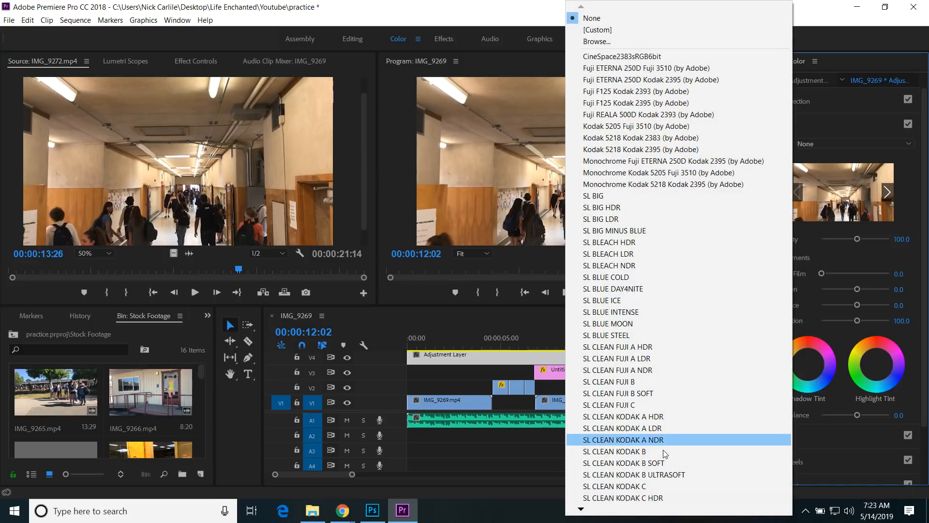
mouse_move(591, 511)
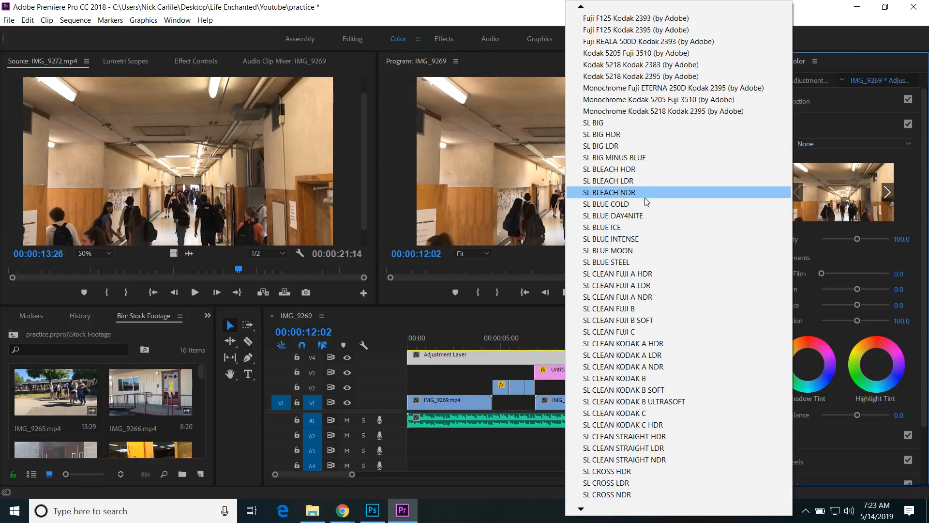
left_click(623, 267)
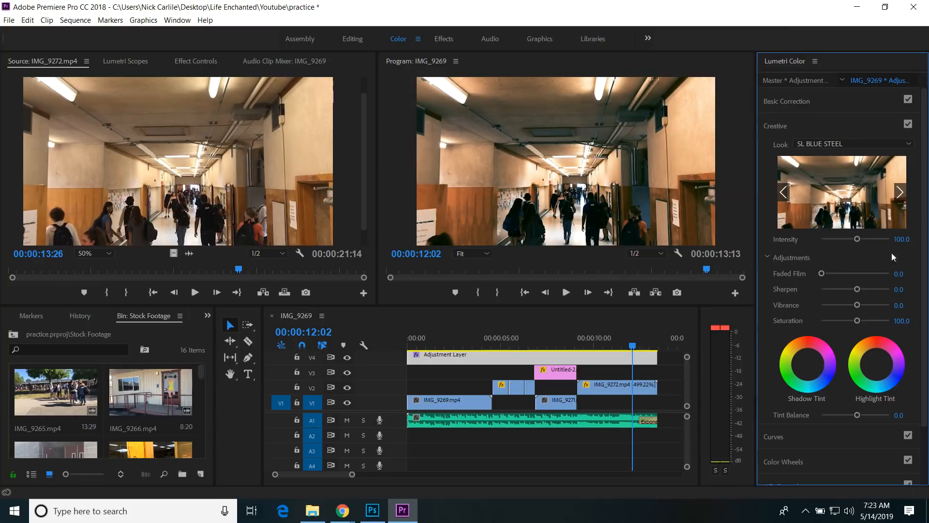
left_click(865, 143)
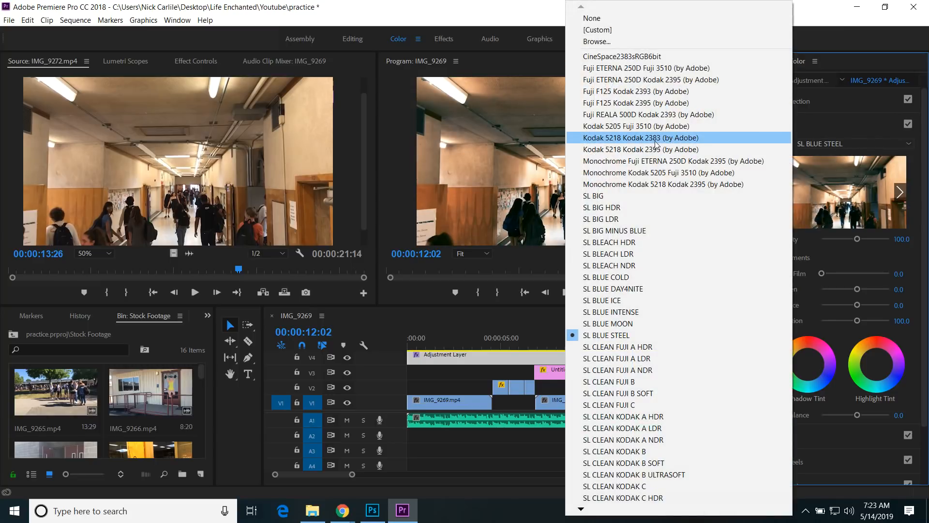
left_click(657, 139)
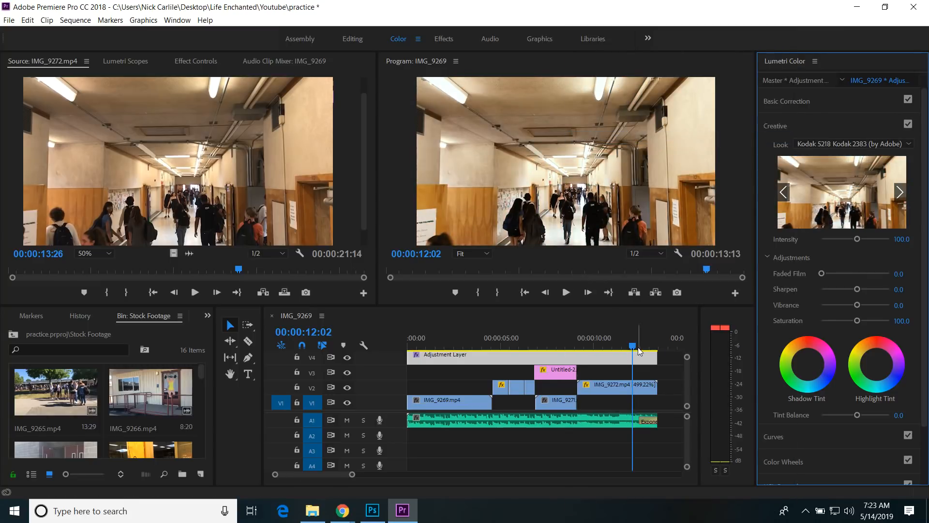
Play the sequence from the start to review the colour look, and look over the available looks and Lumetri adjustments.
left_click_drag(632, 346, 456, 374)
key("Home")
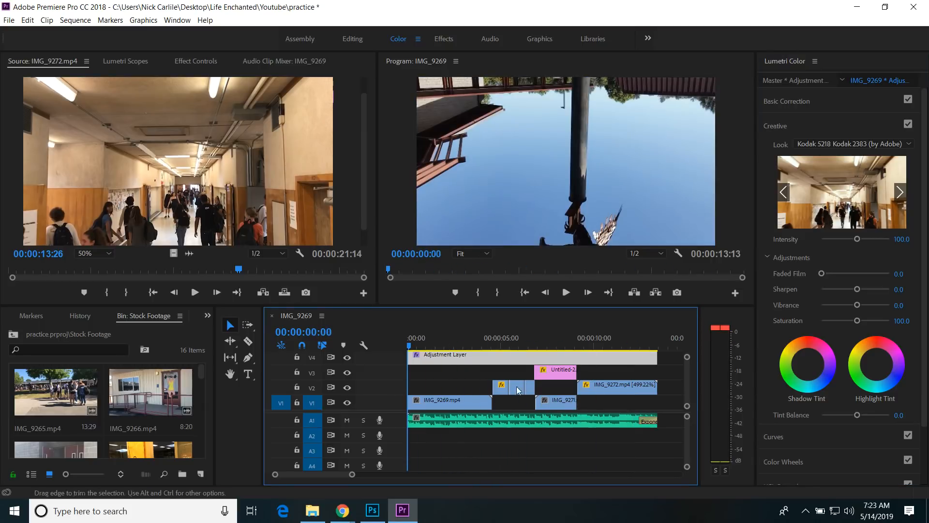
key("space")
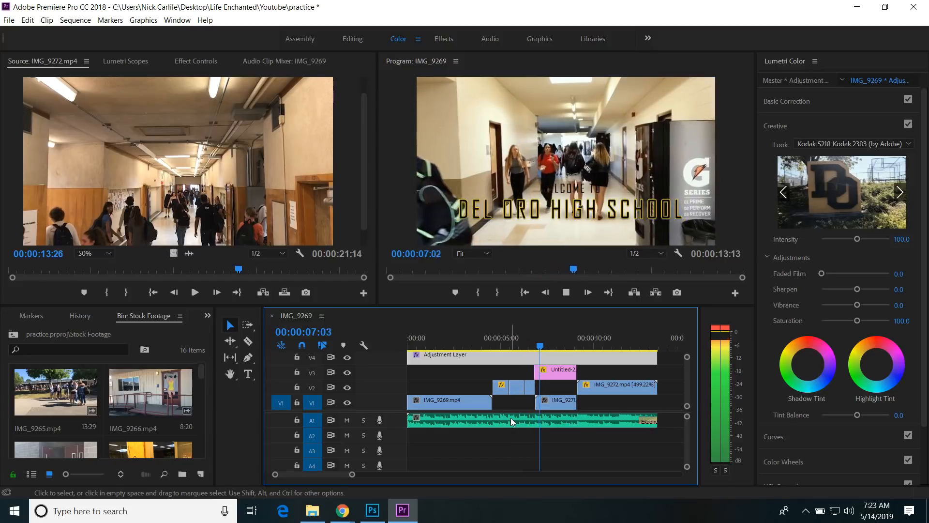
left_click(857, 144)
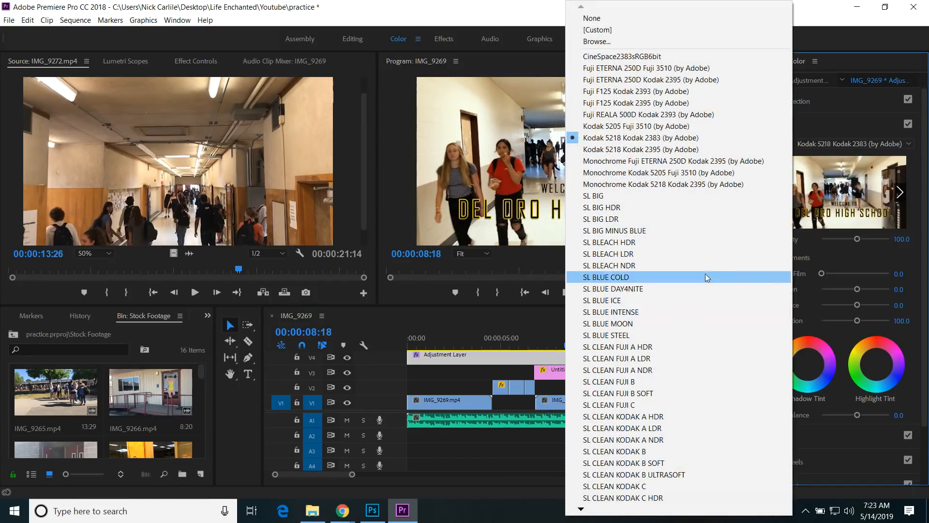
left_click(422, 312)
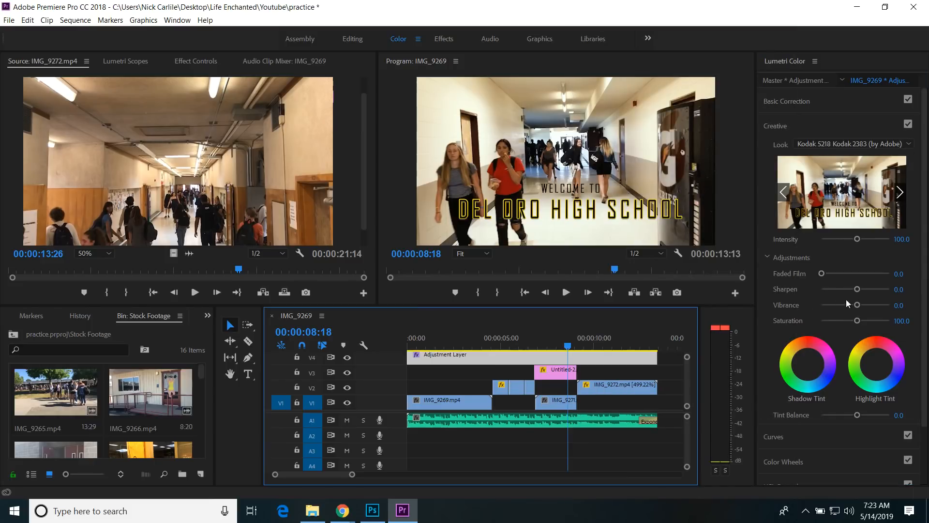
scroll(843, 393, "down", 3)
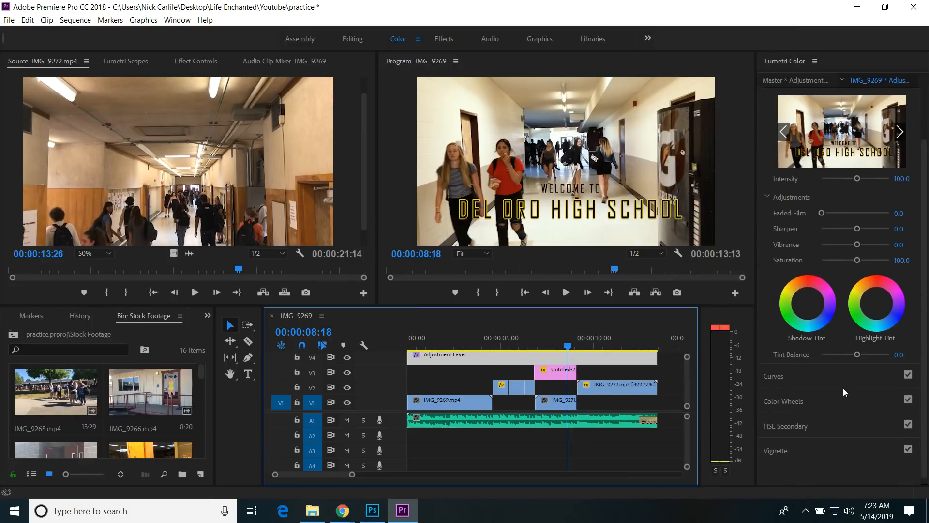
scroll(863, 303, "up", 3)
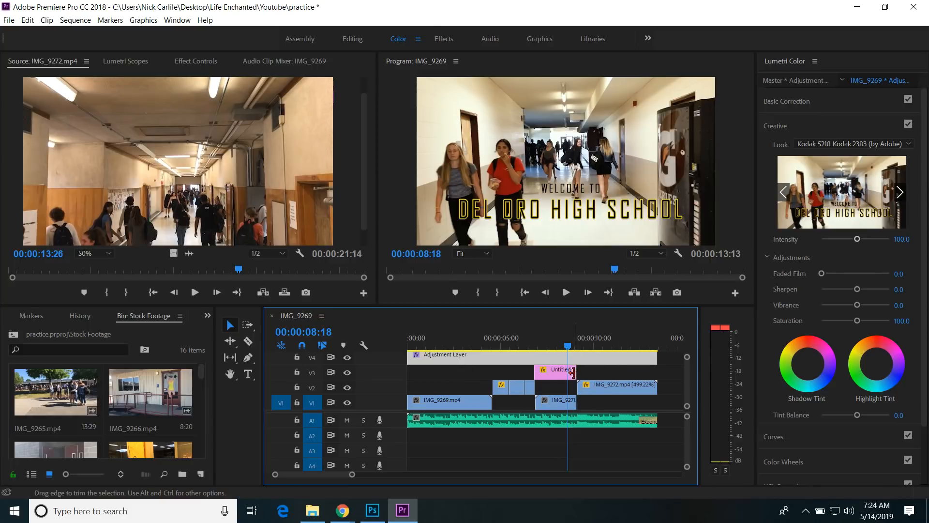
Browse the video effects and apply Alpha Glow from the Stylize group to the IMG_9269.mp4 clip on V1.
left_click(447, 40)
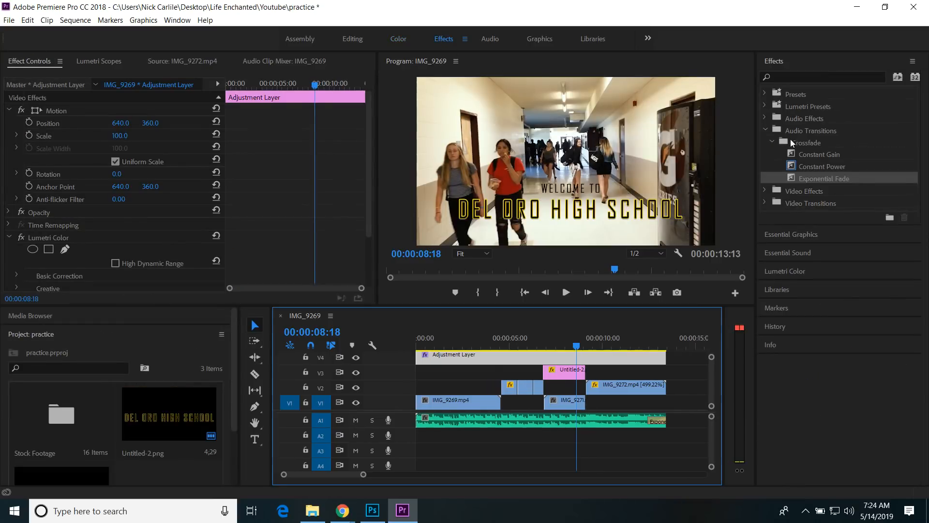
left_click(768, 129)
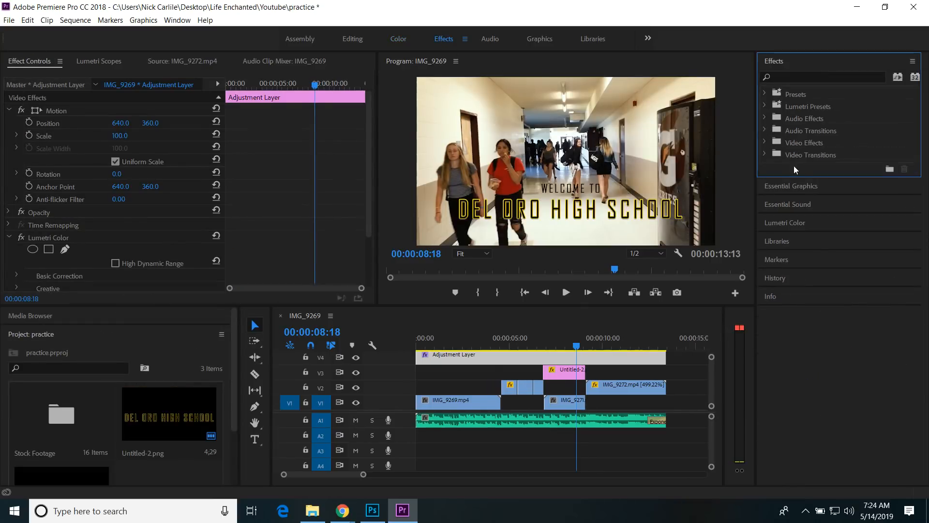
left_click(763, 143)
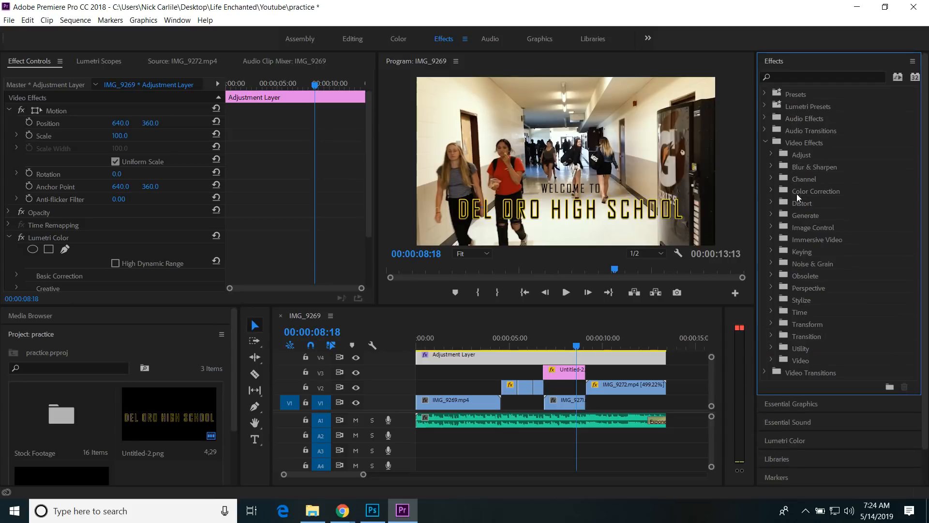
left_click(771, 166)
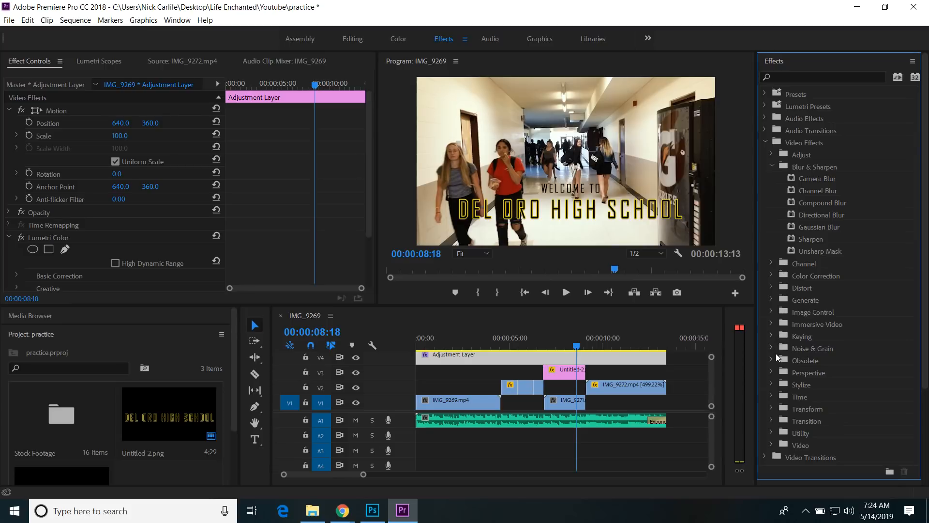
left_click(772, 384)
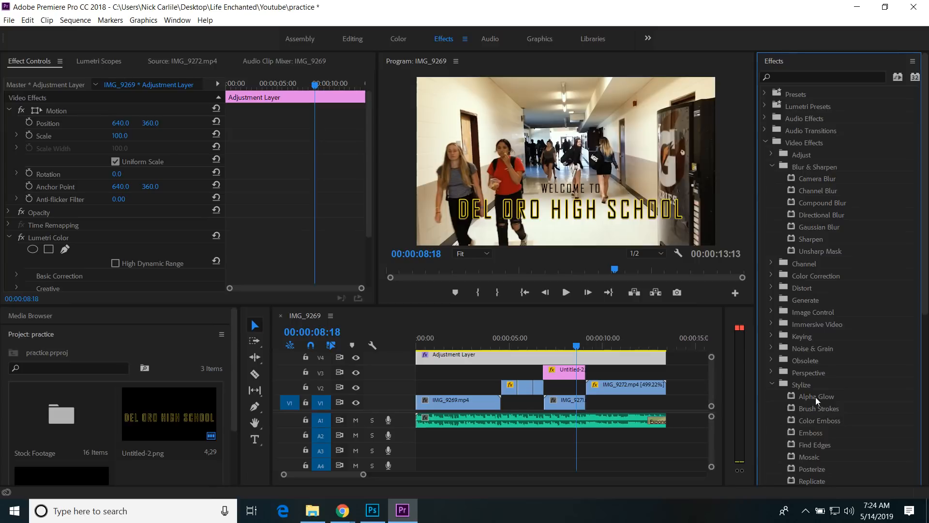
left_click_drag(816, 397, 461, 402)
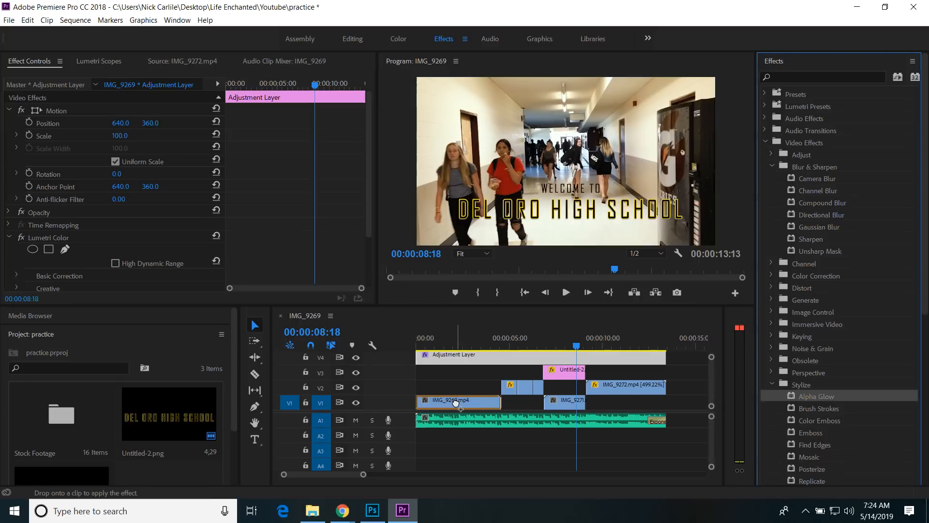
Play the opening of the sequence to review the Alpha Glow effect on the first clip.
left_click_drag(580, 346, 426, 345)
key("space")
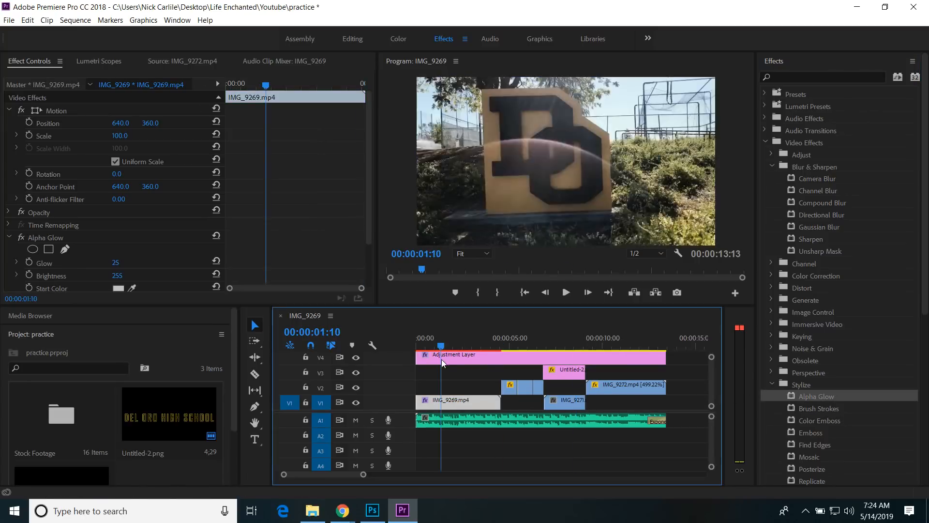
key("space")
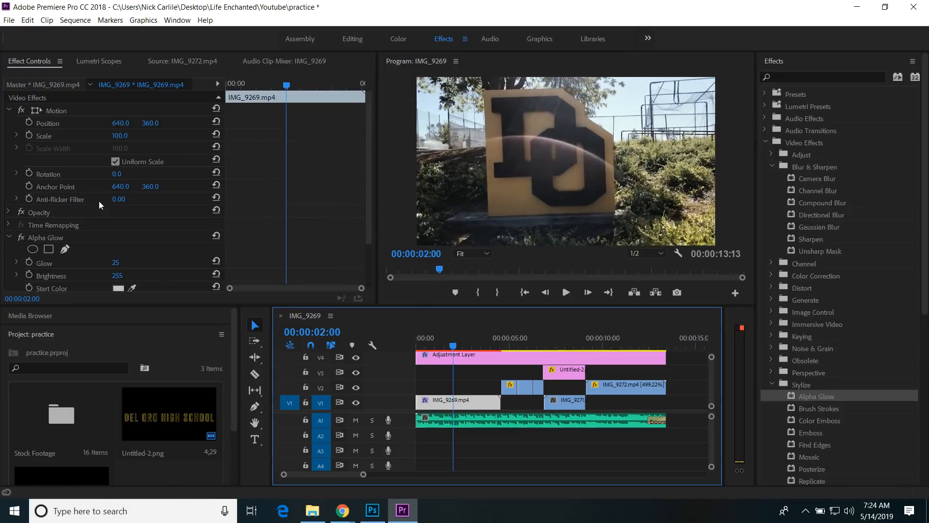
Set the Alpha Glow effect on IMG_9269.mp4 to Glow 100 and Brightness 25, previewing the clip in between.
left_click(27, 62)
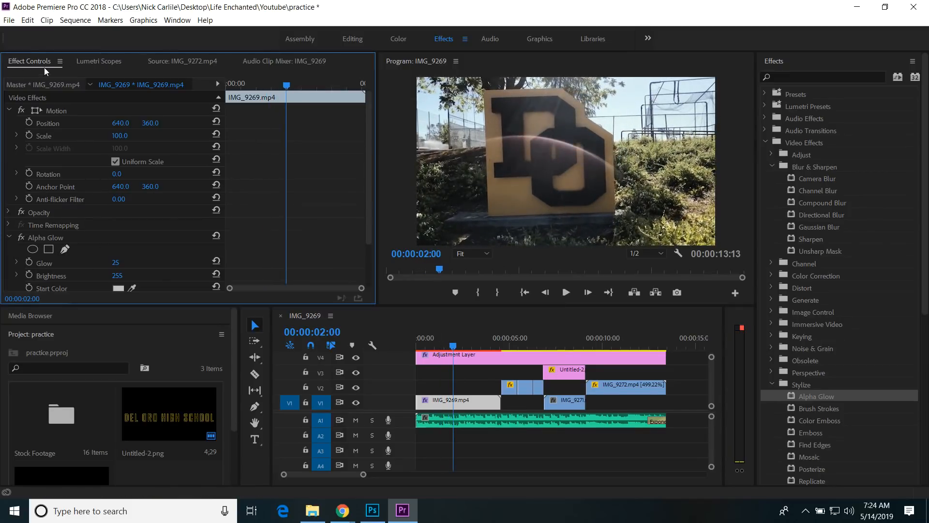
scroll(145, 222, "down", 1)
mouse_move(115, 226)
left_mouse_down()
mouse_move(163, 224)
mouse_move(125, 231)
left_mouse_up()
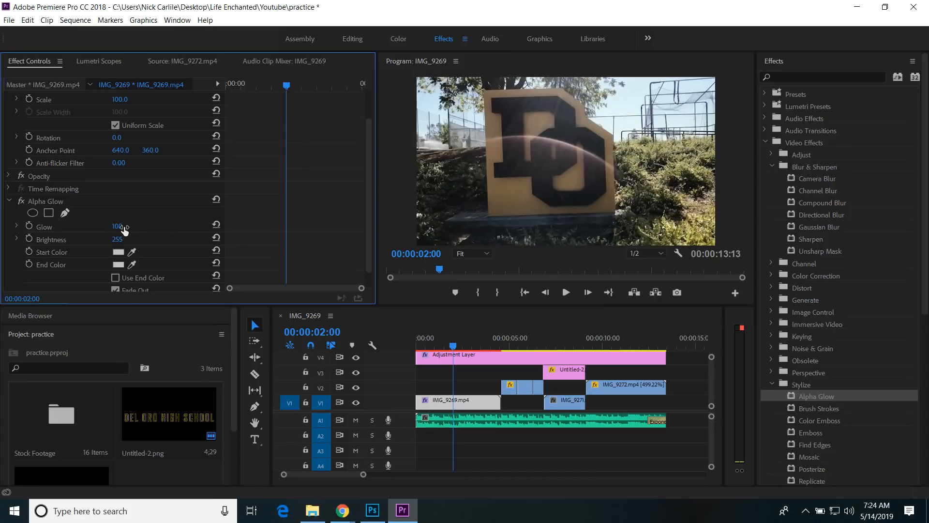
key("space")
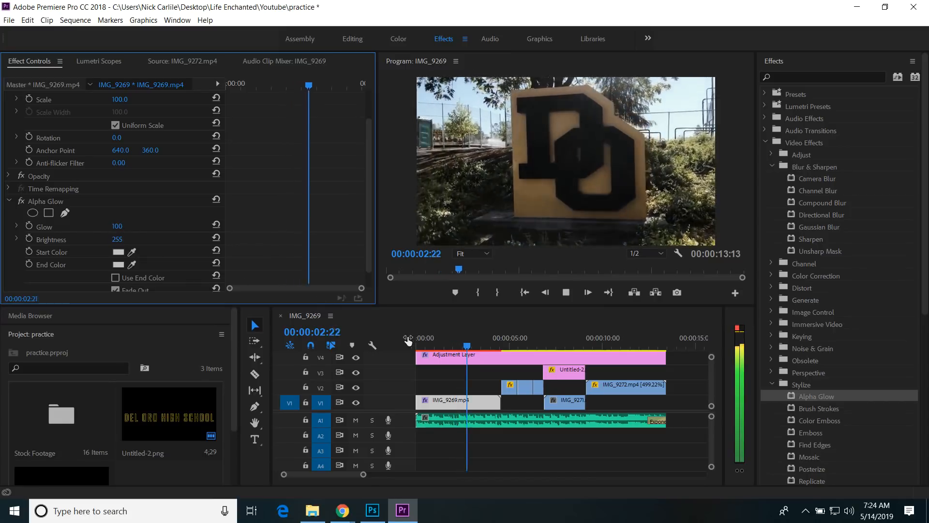
key("space")
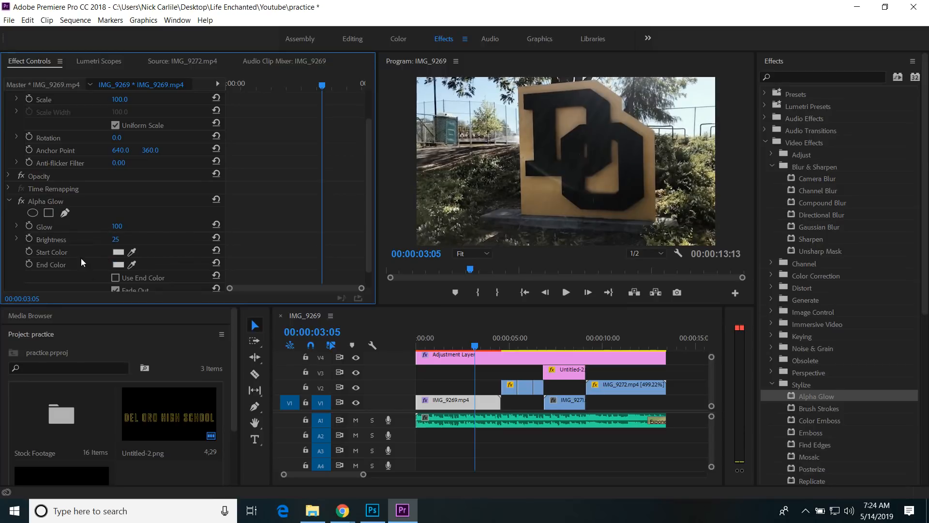
scroll(132, 252, "up", 2)
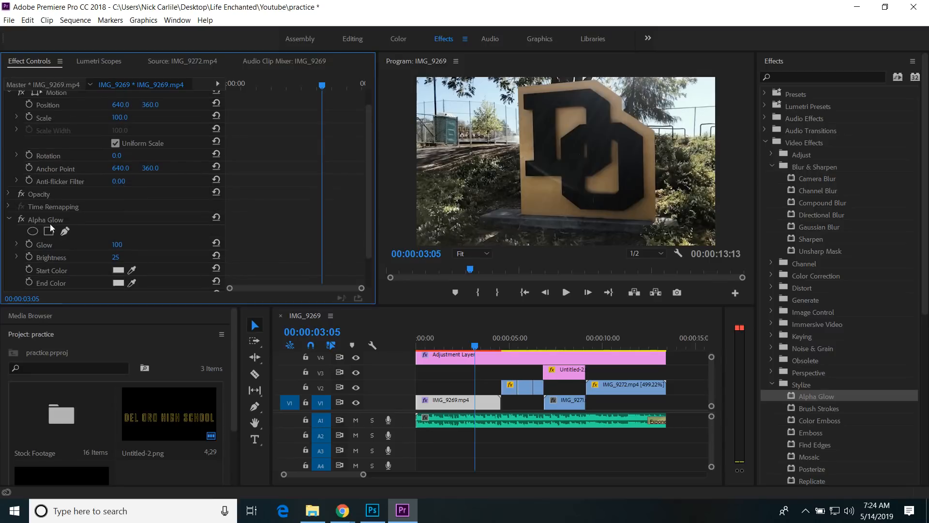
Play the first clip from the start of the sequence to review the adjusted Alpha Glow settings.
left_click_drag(478, 347, 381, 352)
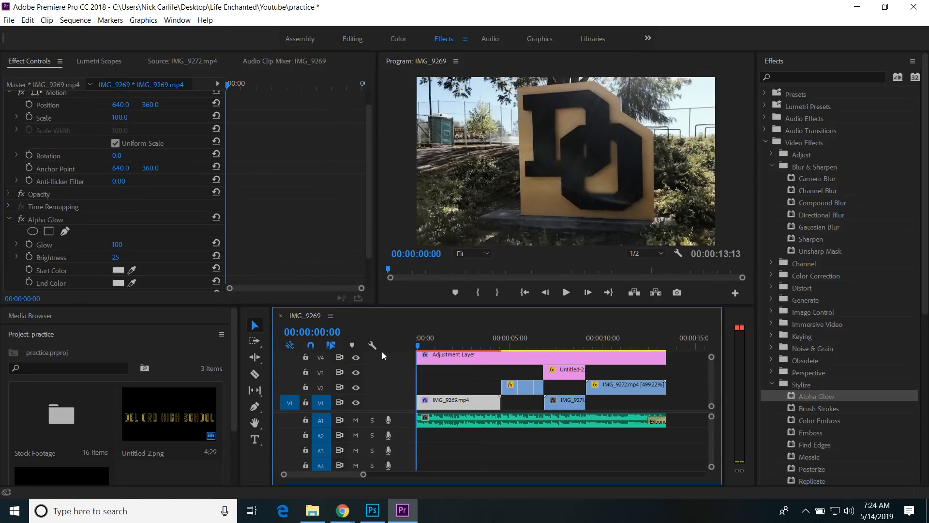
key("space")
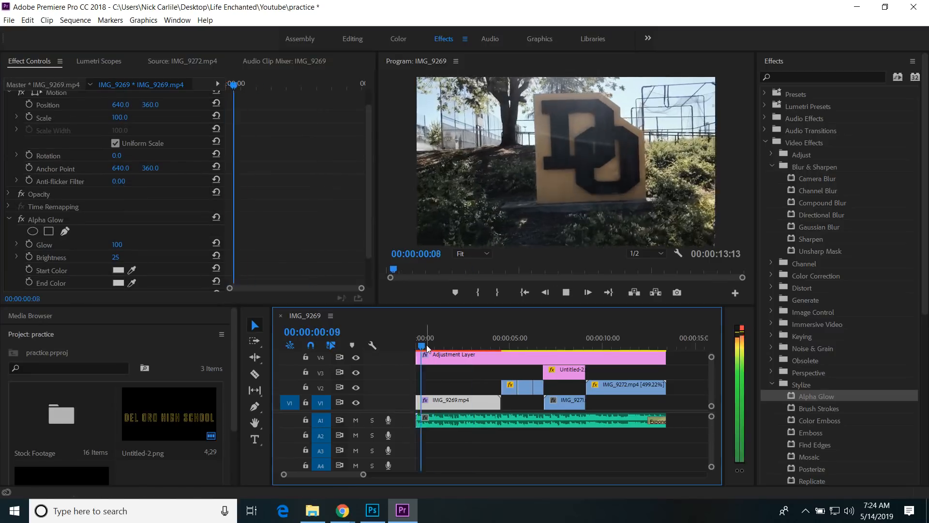
key("space")
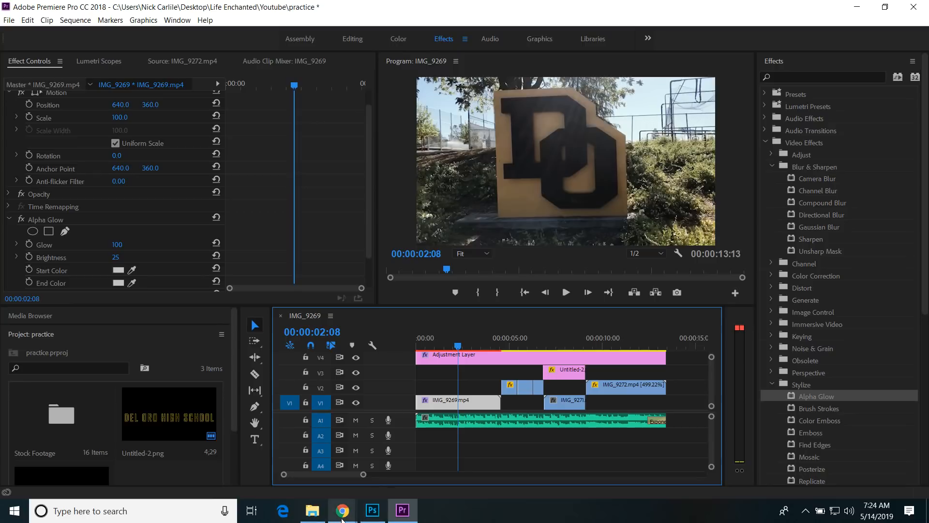
mouse_move(345, 518)
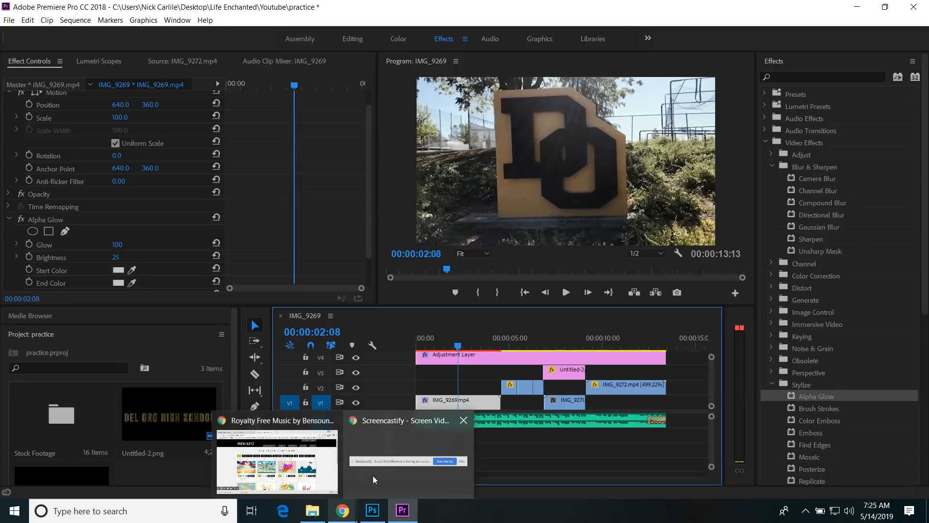